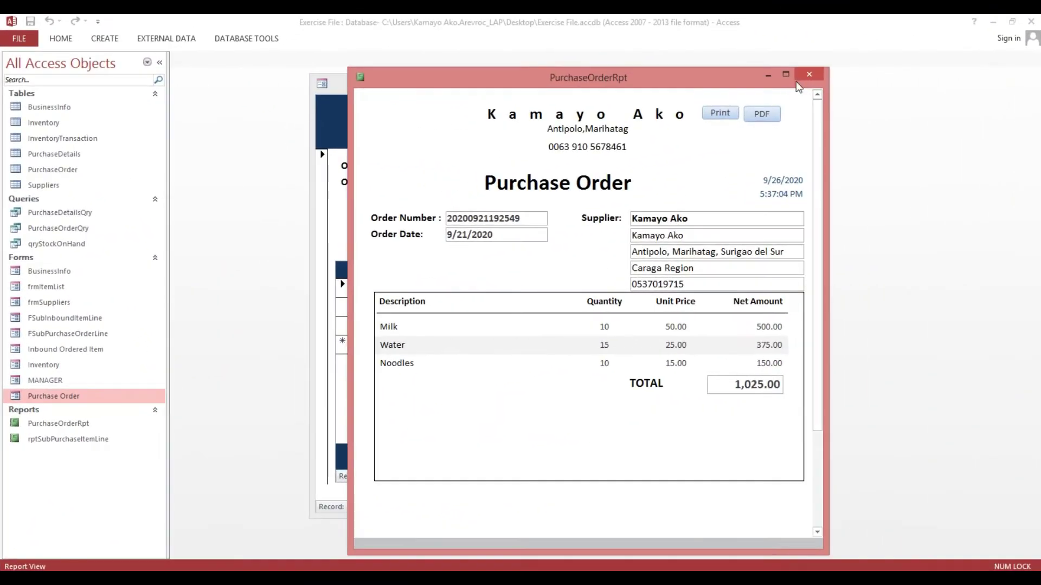
Close the purchase order report and form, and paste a structure-only copy of the Suppliers table named Customer.
{"action": "left_click", "coordinate": [671, 96]}
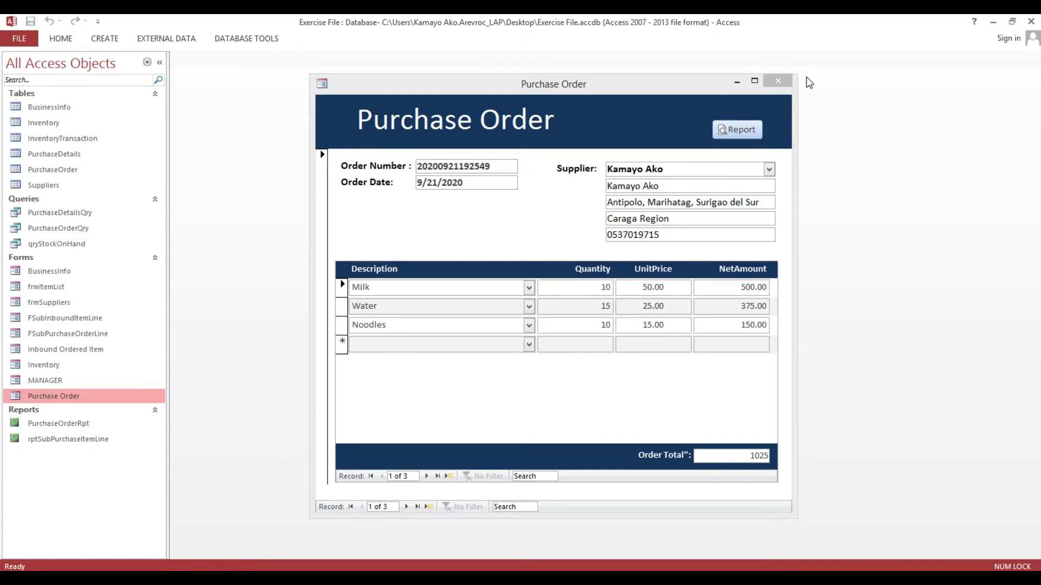
{"action": "left_click", "coordinate": [774, 81]}
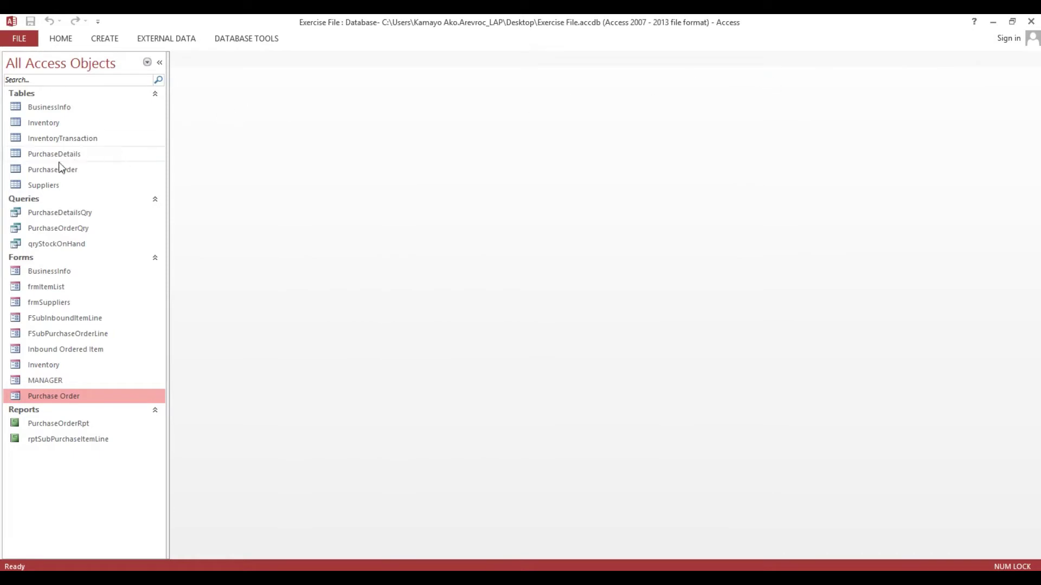
{"action": "left_click", "coordinate": [53, 190]}
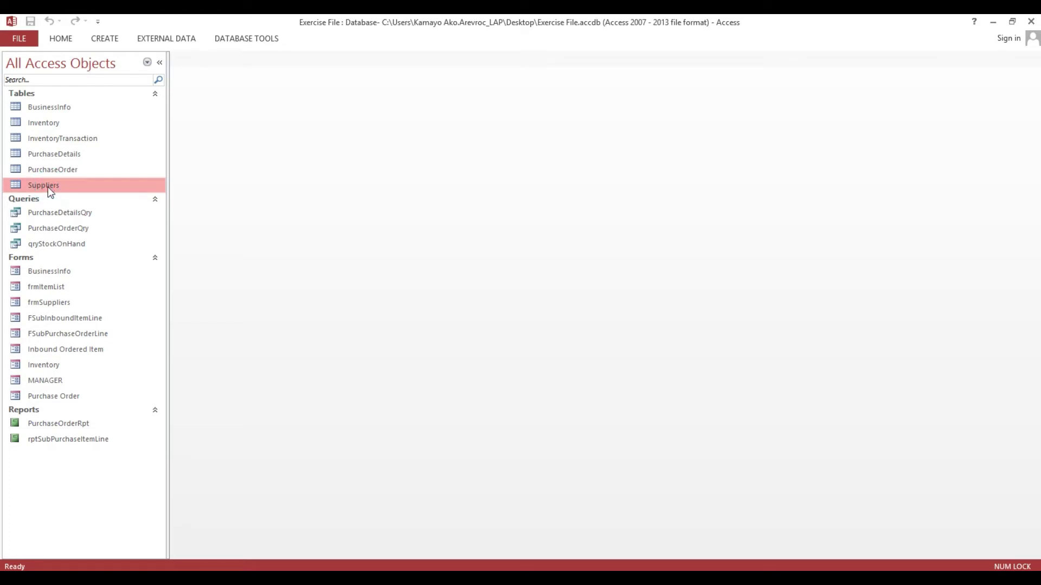
{"action": "key", "text": "ctrl+v"}
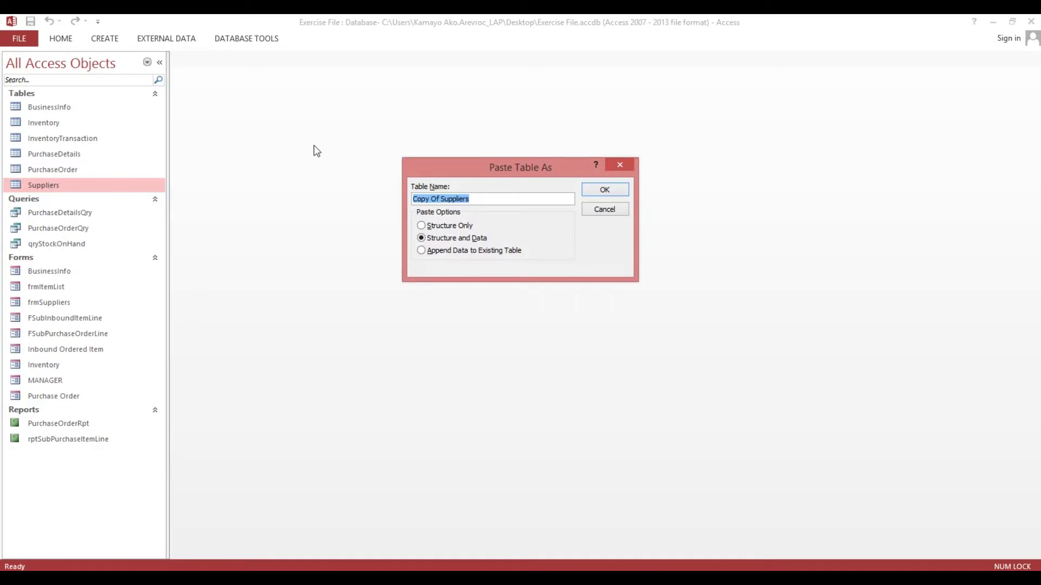
{"action": "left_click", "coordinate": [422, 226]}
{"action": "left_click_drag", "start_coordinate": [493, 197], "coordinate": [302, 197]}
{"action": "type", "text": "Customer"}
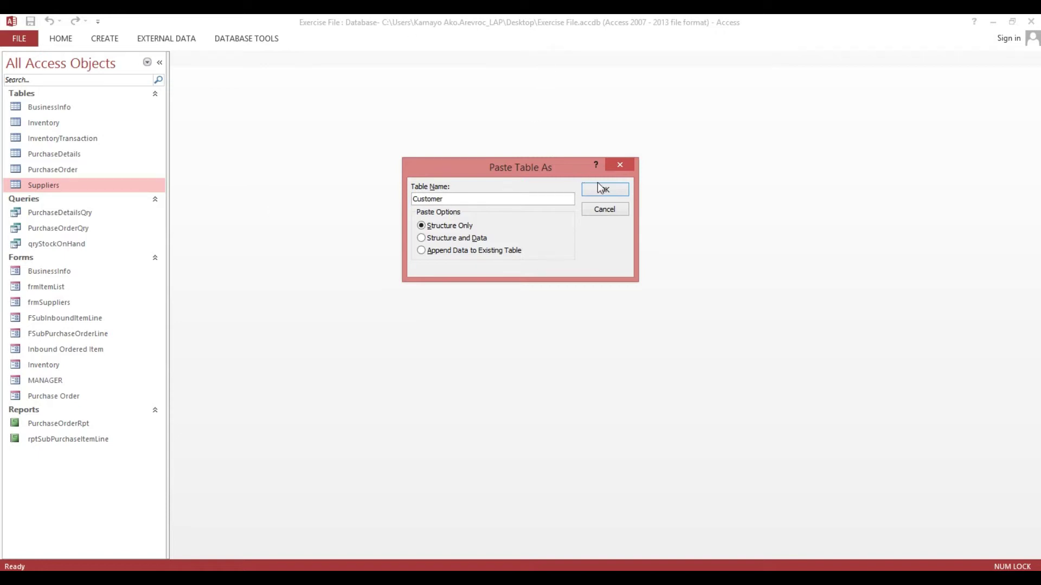
{"action": "left_click", "coordinate": [604, 190]}
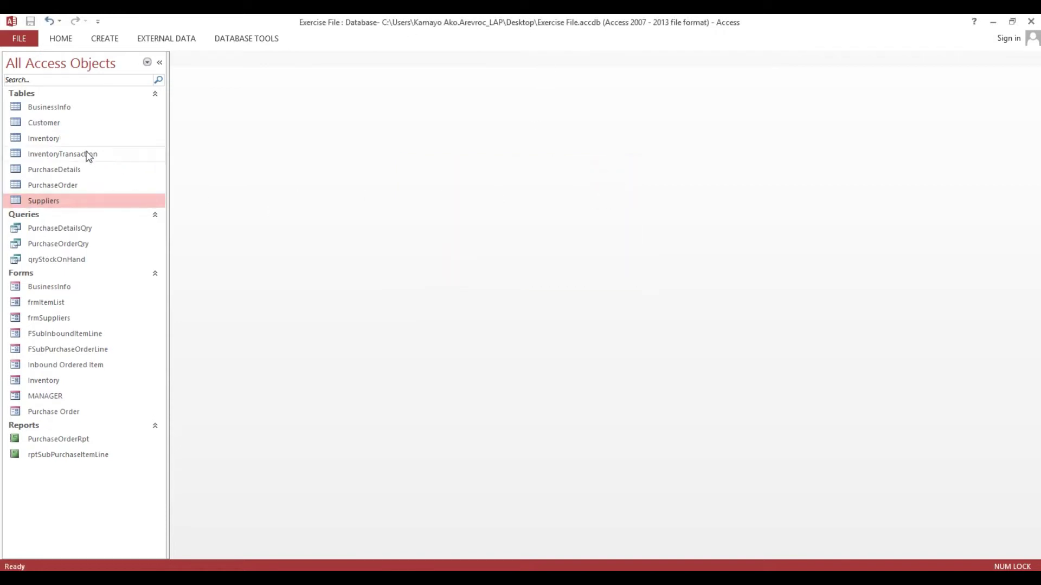
In the Customer table's design, rename the SupplierID field to CustomerID and the Supplier field to Customer.
{"action": "right_click", "coordinate": [58, 127]}
{"action": "left_click", "coordinate": [85, 151]}
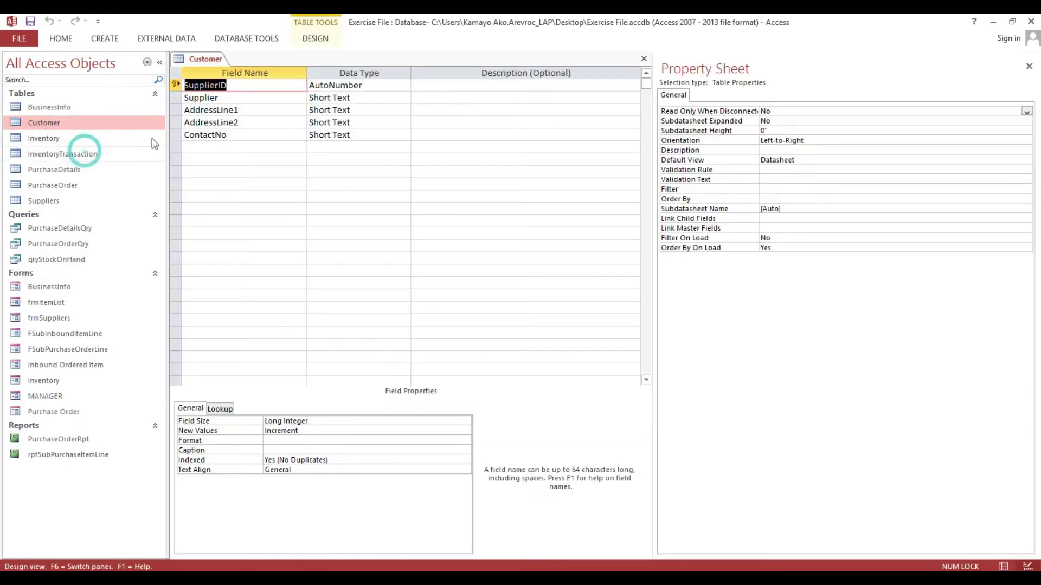
{"action": "left_click_drag", "start_coordinate": [218, 85], "coordinate": [114, 81]}
{"action": "type", "text": "Customer"}
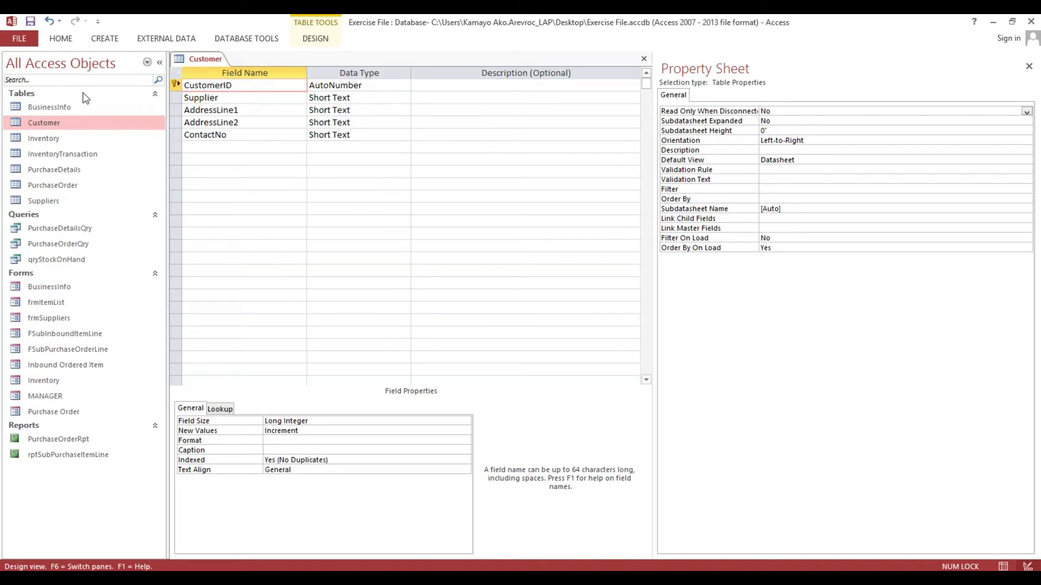
{"action": "mouse_move", "coordinate": [200, 86]}
{"action": "left_mouse_down"}
{"action": "mouse_move", "coordinate": [222, 86]}
{"action": "mouse_move", "coordinate": [184, 85]}
{"action": "left_mouse_up"}
{"action": "key", "text": "ctrl+c"}
{"action": "double_click", "coordinate": [220, 98]}
{"action": "key", "text": "ctrl+v"}
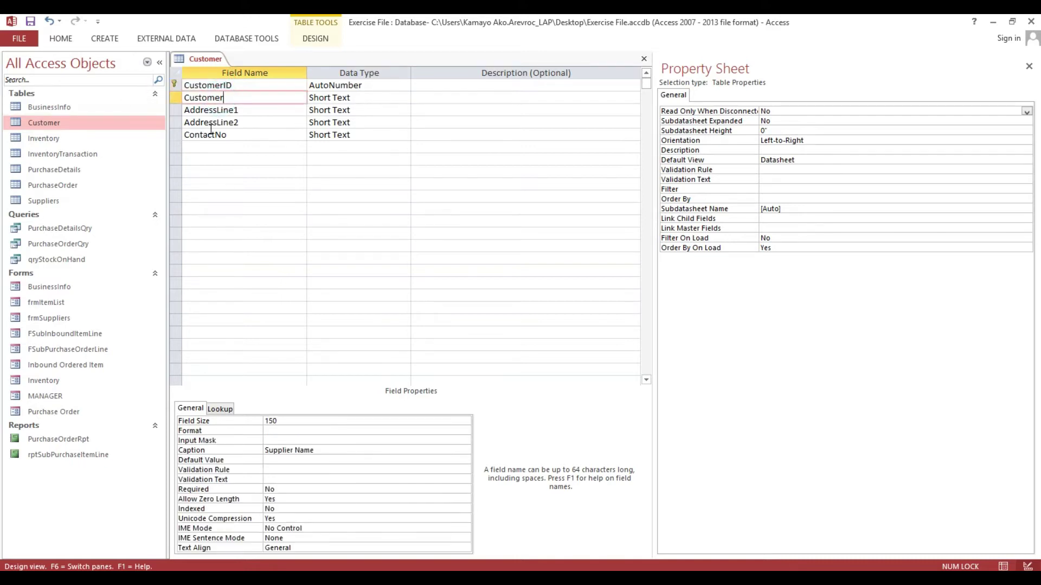
Close the Customer table and save its design changes.
{"action": "left_click", "coordinate": [267, 132]}
{"action": "left_click", "coordinate": [251, 96]}
{"action": "left_click", "coordinate": [645, 58]}
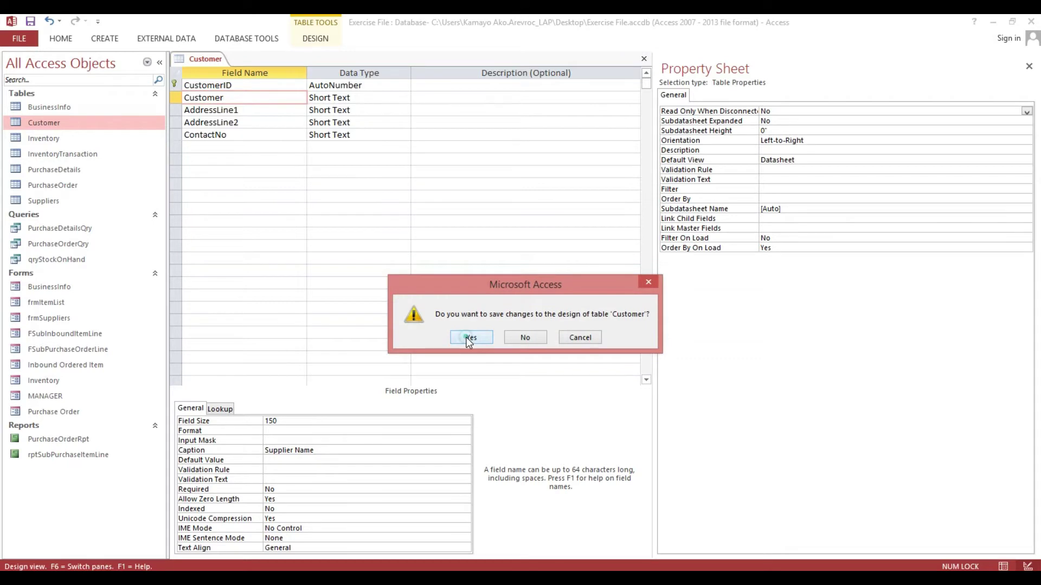
{"action": "left_click", "coordinate": [469, 338]}
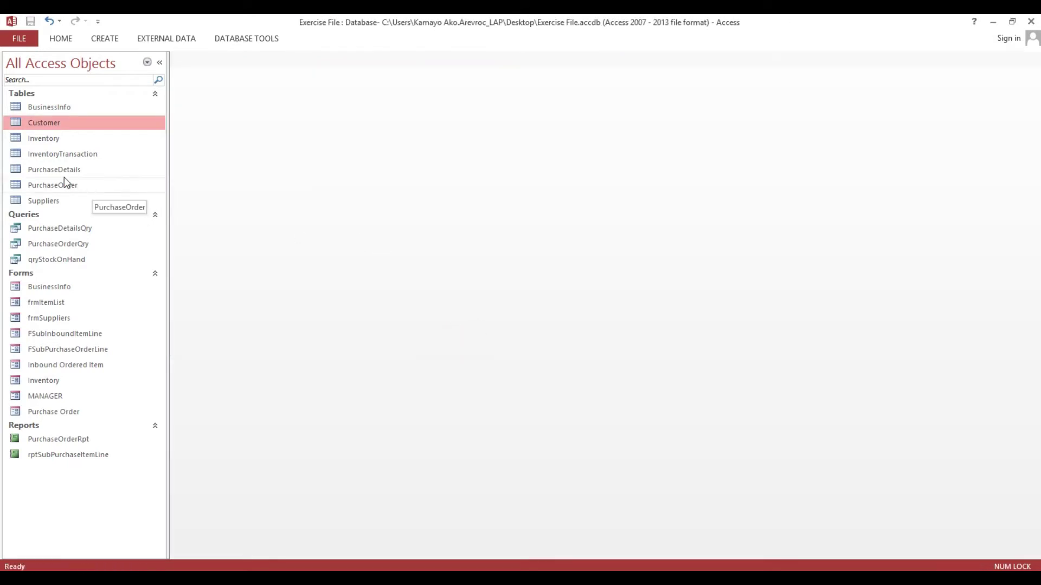
Paste a structure-only copy of the PurchaseDetails table named SalesOrderDetails.
{"action": "left_click", "coordinate": [48, 174]}
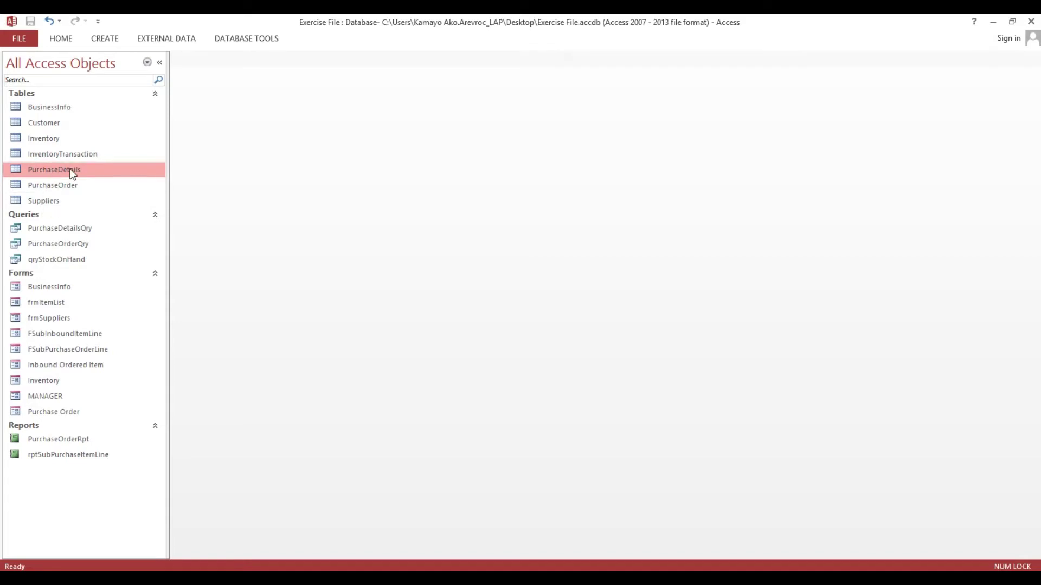
{"action": "key", "text": "ctrl+v"}
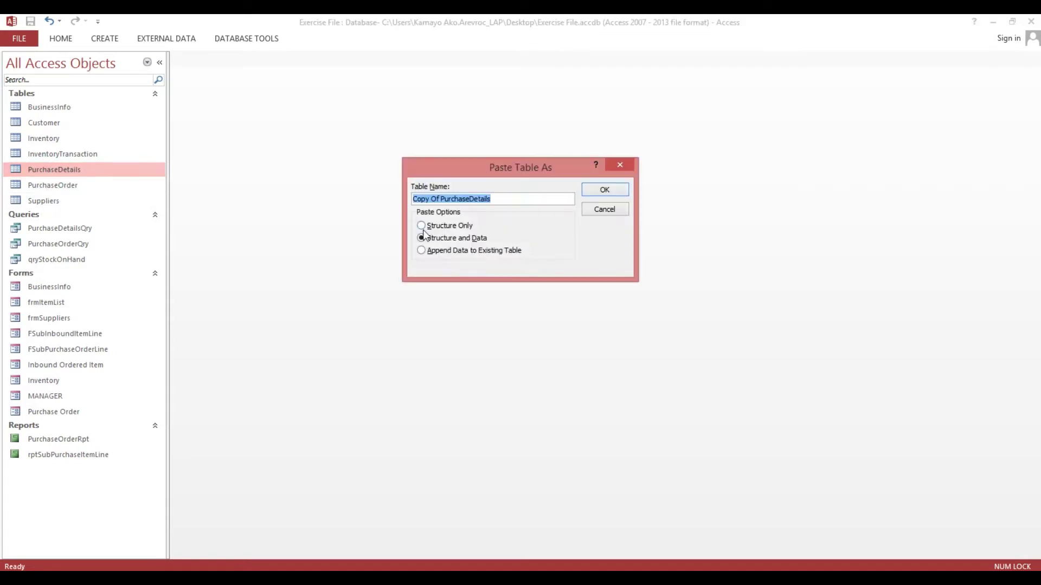
{"action": "left_click", "coordinate": [422, 228]}
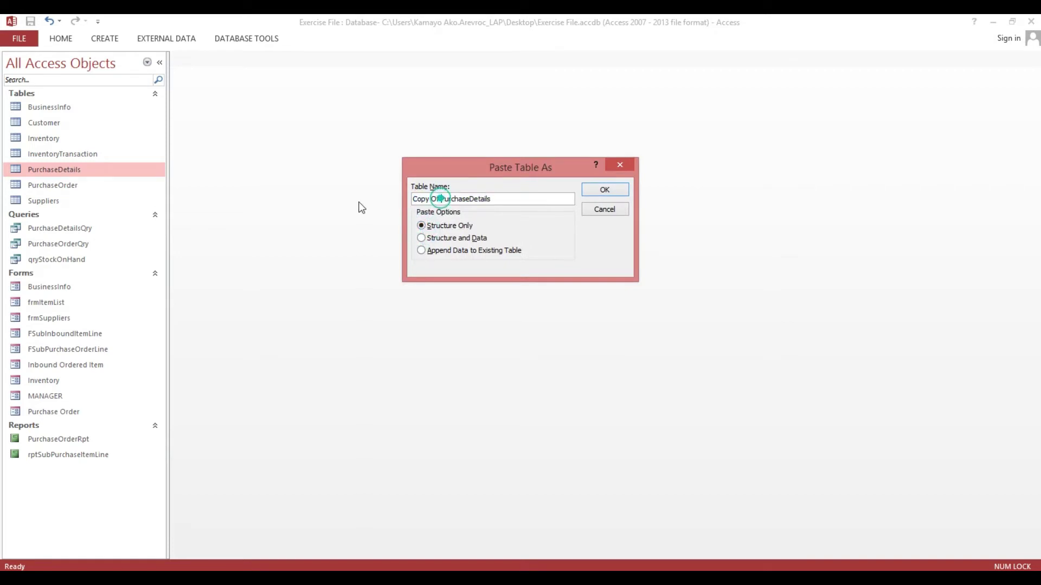
{"action": "key", "text": "BackSpace"}
{"action": "key", "text": "BackSpace"}
{"action": "key", "text": "BackSpace"}
{"action": "key", "text": "BackSpace"}
{"action": "key", "text": "BackSpace"}
{"action": "key", "text": "BackSpace"}
{"action": "key", "text": "BackSpace"}
{"action": "key", "text": "BackSpace"}
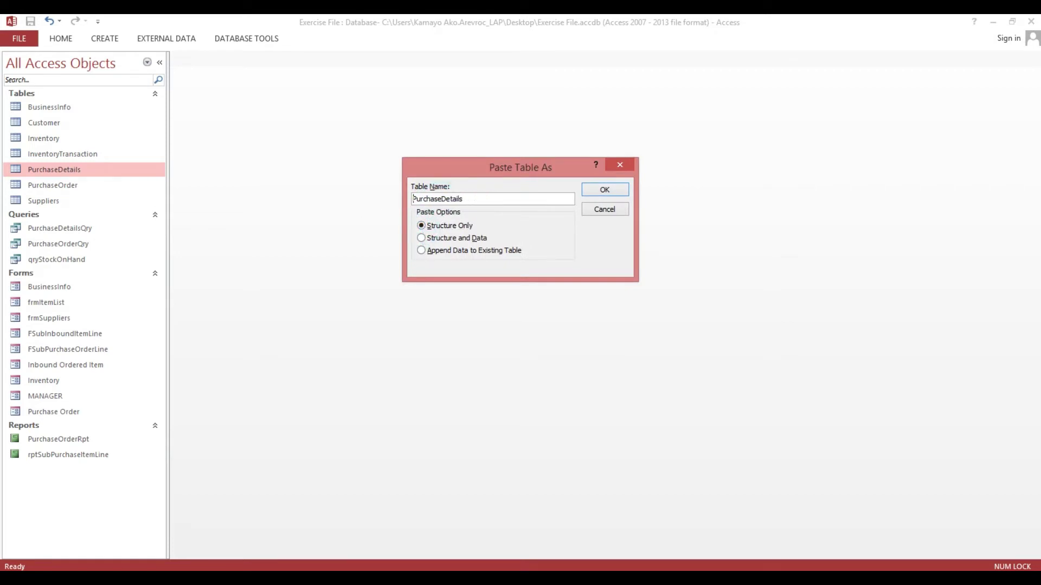
{"action": "key", "text": "shift+Right"}
{"action": "key", "text": "shift+Right"}
{"action": "key", "text": "shift+Right"}
{"action": "key", "text": "shift+Right"}
{"action": "key", "text": "shift+Right"}
{"action": "key", "text": "shift+Right"}
{"action": "key", "text": "shift+Right"}
{"action": "key", "text": "shift+Right"}
{"action": "type", "text": "SalesOrder"}
{"action": "left_click", "coordinate": [617, 190]}
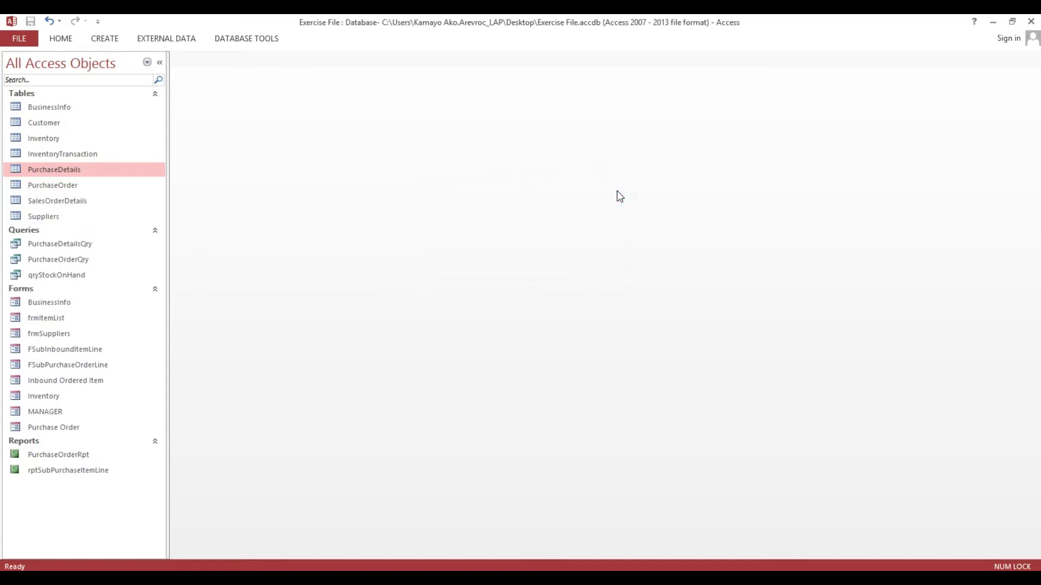
Paste a structure-only copy of the PurchaseOrder table named SalesOrder.
{"action": "left_click", "coordinate": [67, 184]}
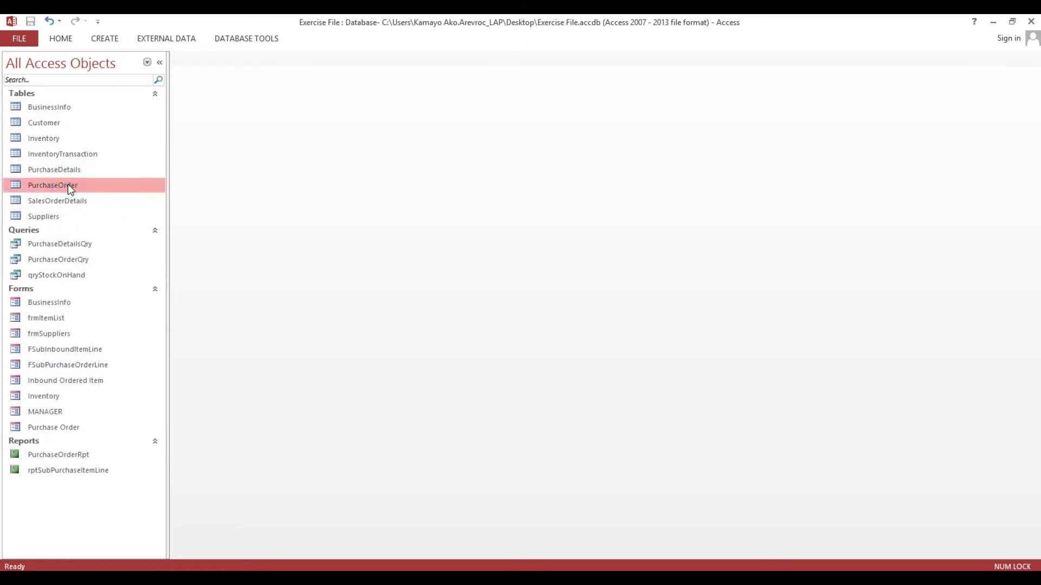
{"action": "key", "text": "ctrl+v"}
{"action": "left_click", "coordinate": [423, 225]}
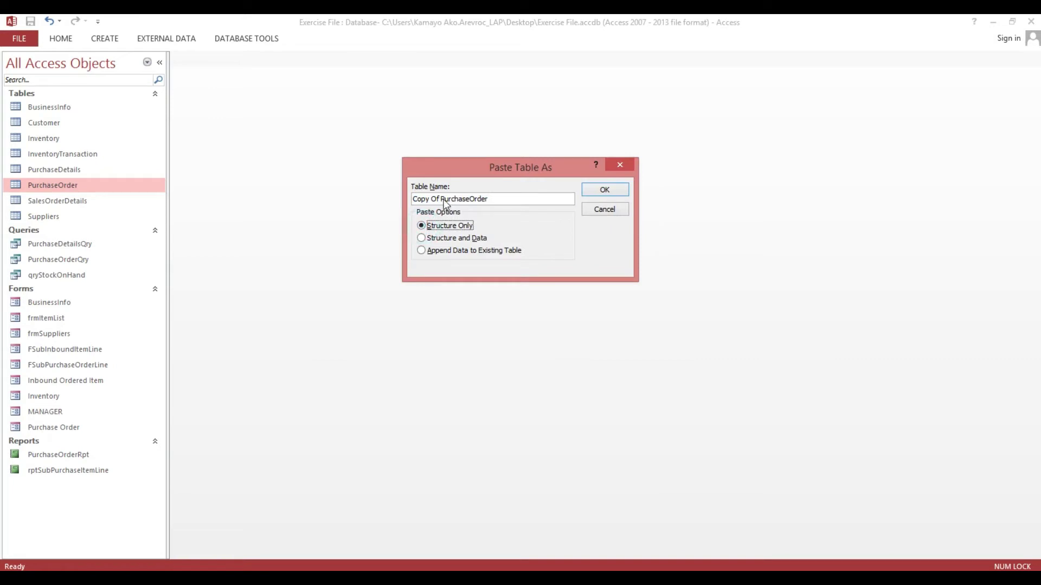
{"action": "left_click_drag", "start_coordinate": [521, 197], "coordinate": [206, 198]}
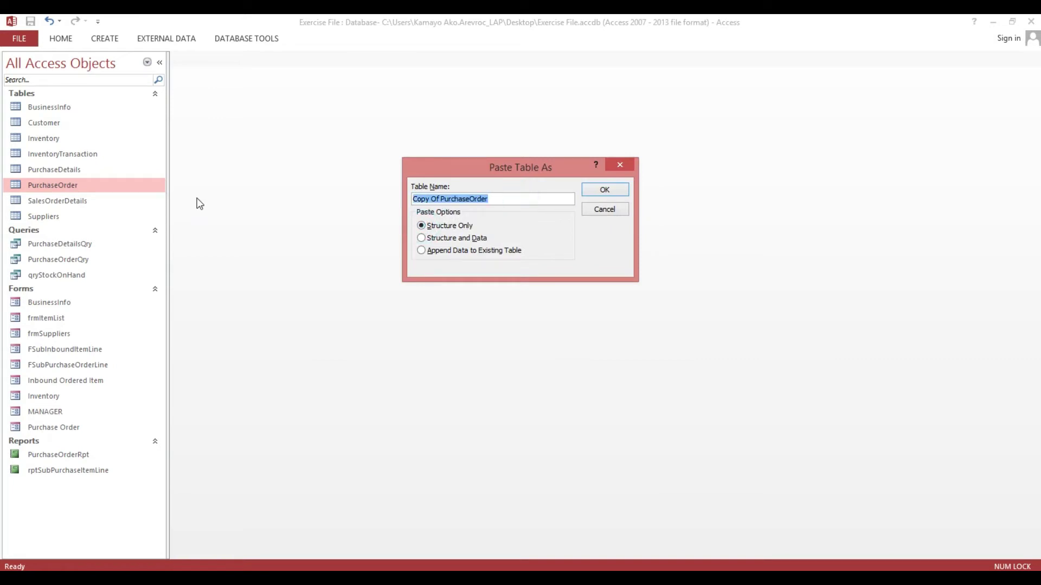
{"action": "type", "text": "SalesOrder"}
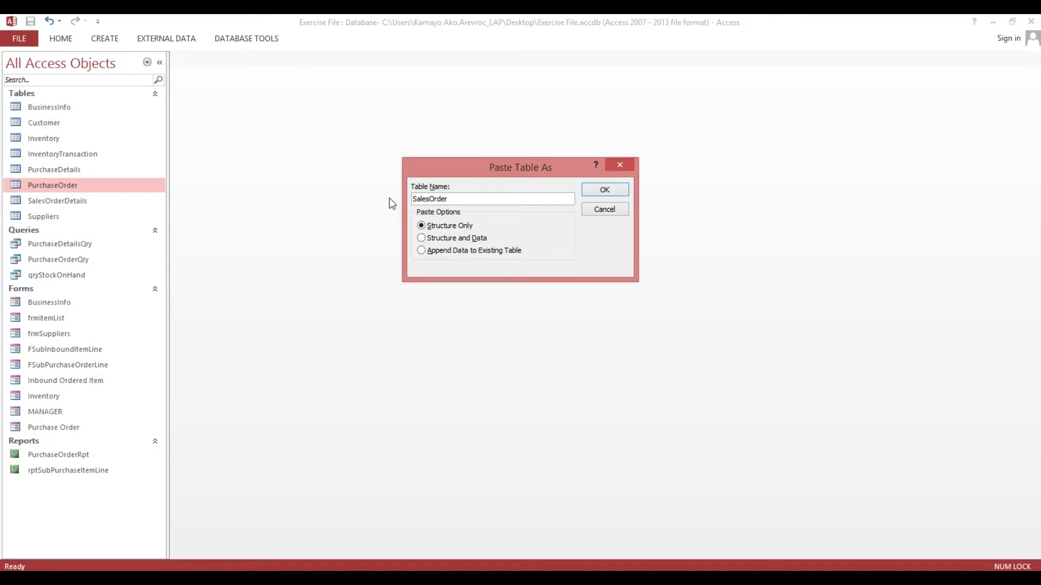
{"action": "left_click", "coordinate": [602, 190]}
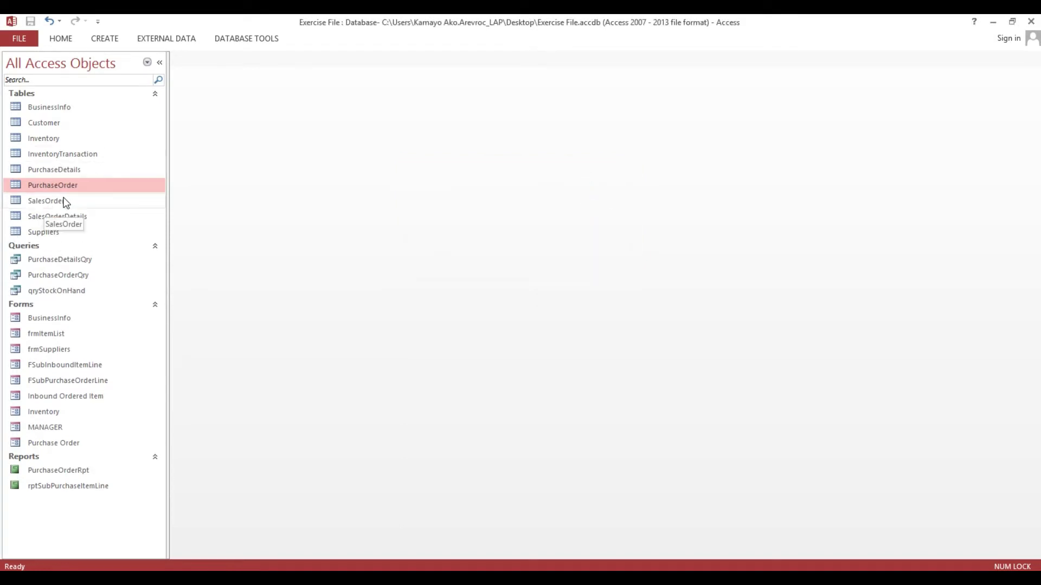
In the SalesOrder table's design, rename the SupplierID field to CustomerID.
{"action": "right_click", "coordinate": [59, 202]}
{"action": "left_click", "coordinate": [90, 234]}
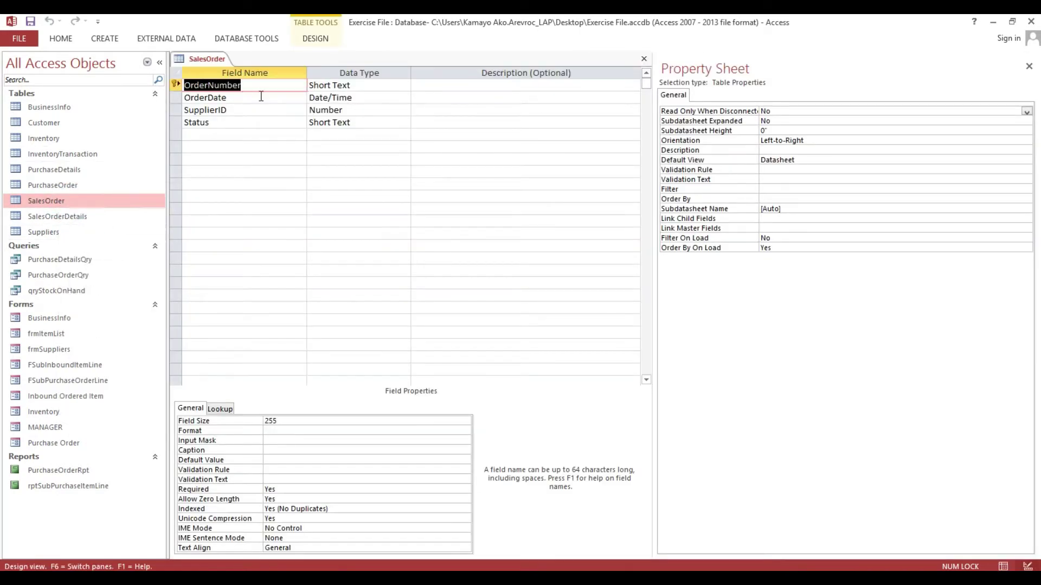
{"action": "left_click_drag", "start_coordinate": [219, 110], "coordinate": [226, 110]}
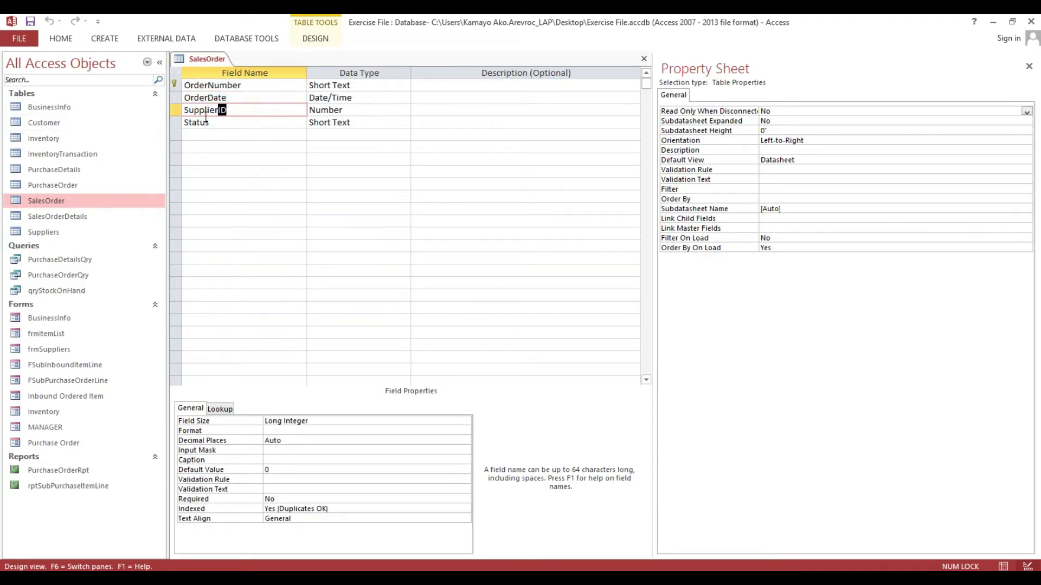
{"action": "left_click_drag", "start_coordinate": [218, 110], "coordinate": [100, 109]}
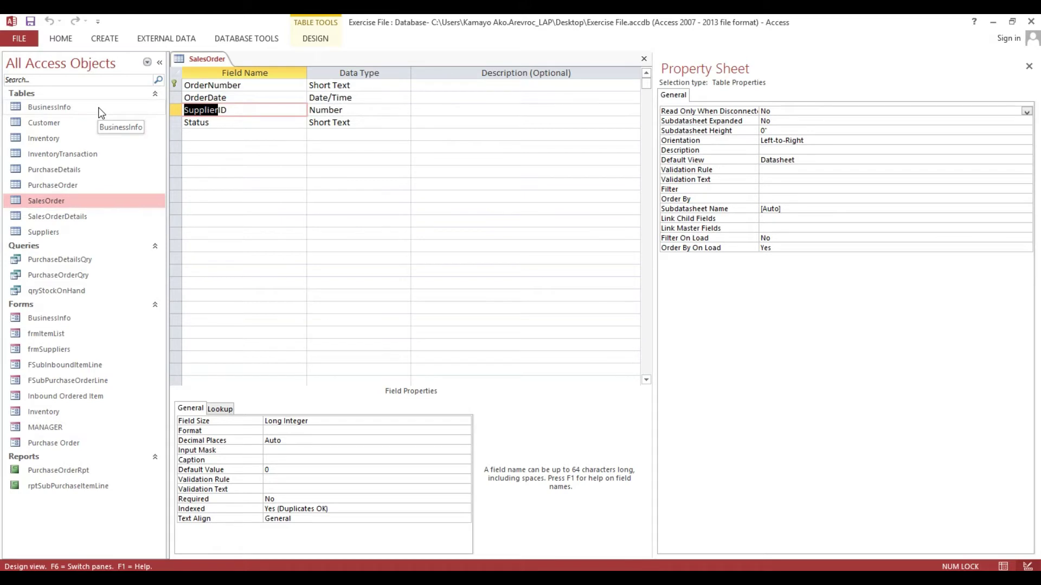
{"action": "type", "text": "Custom"}
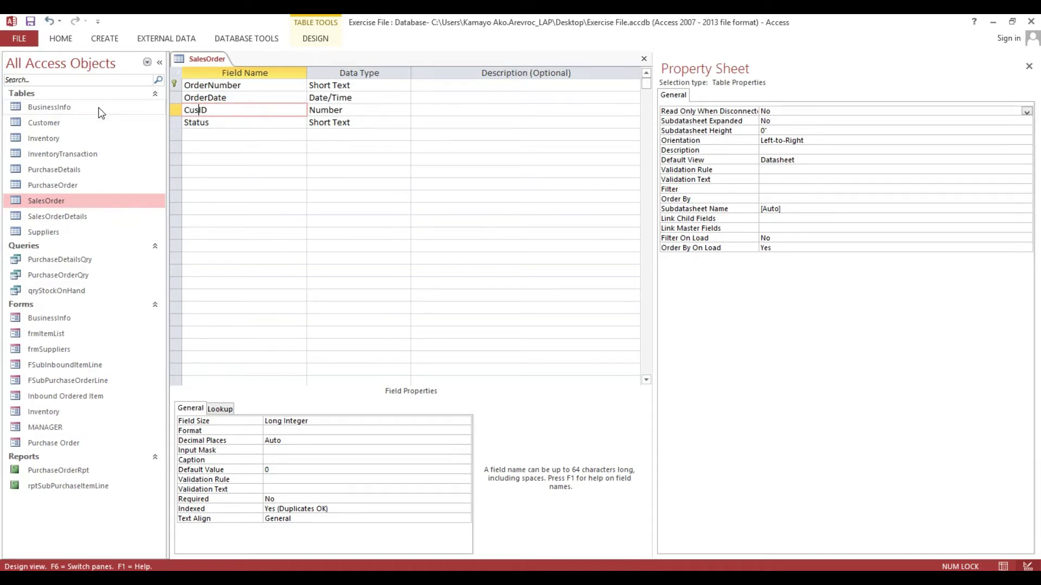
{"action": "type", "text": "er"}
{"action": "left_click", "coordinate": [204, 123]}
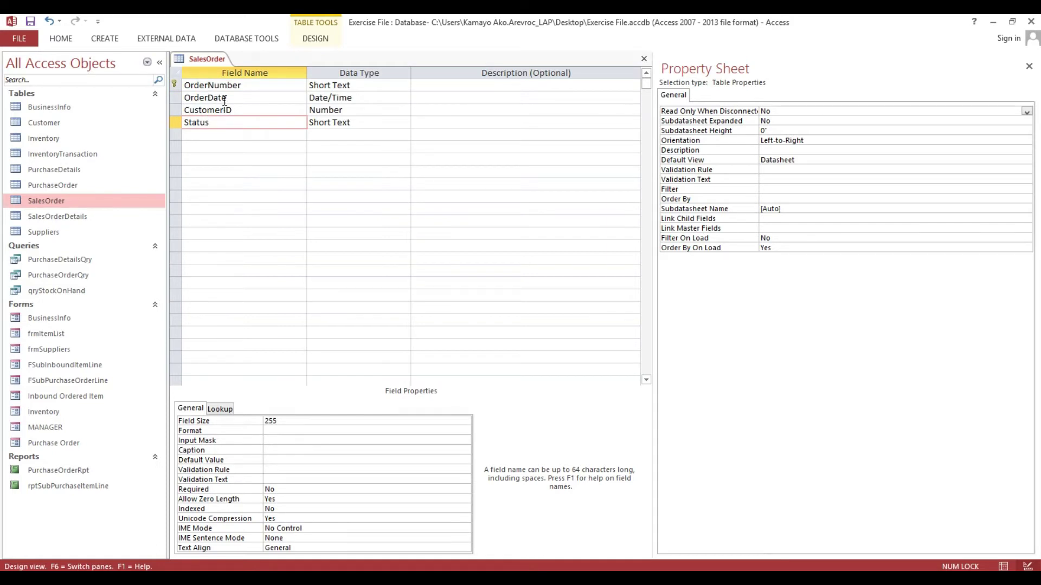
In the Status field's lookup row source, replace "Pending" with "Planned" and "Cancelled" with "Active".
{"action": "left_click", "coordinate": [246, 85]}
{"action": "left_click", "coordinate": [238, 120]}
{"action": "left_click", "coordinate": [220, 410]}
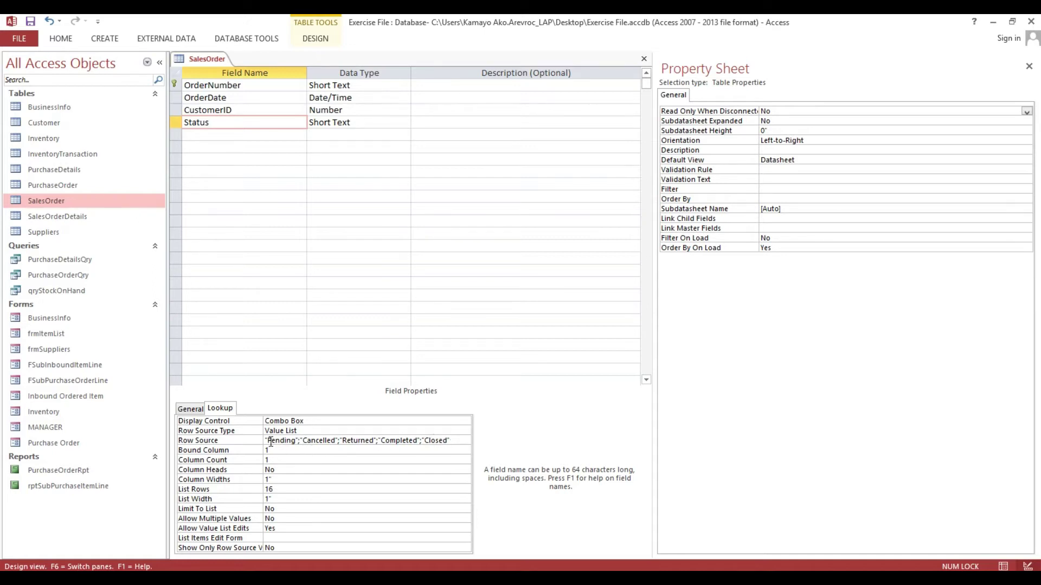
{"action": "left_click_drag", "start_coordinate": [268, 441], "coordinate": [297, 442]}
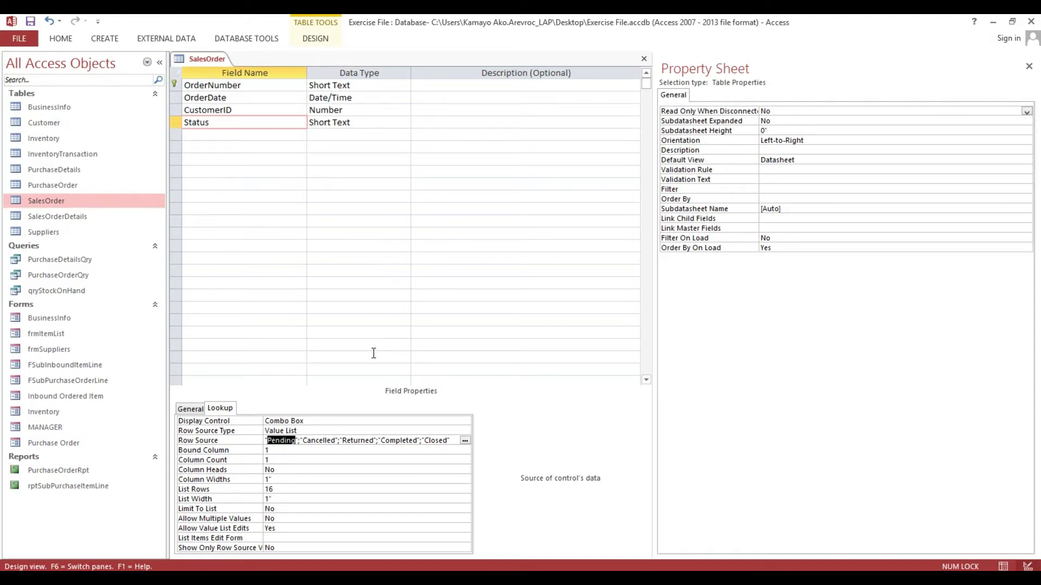
{"action": "type", "text": "Planned"}
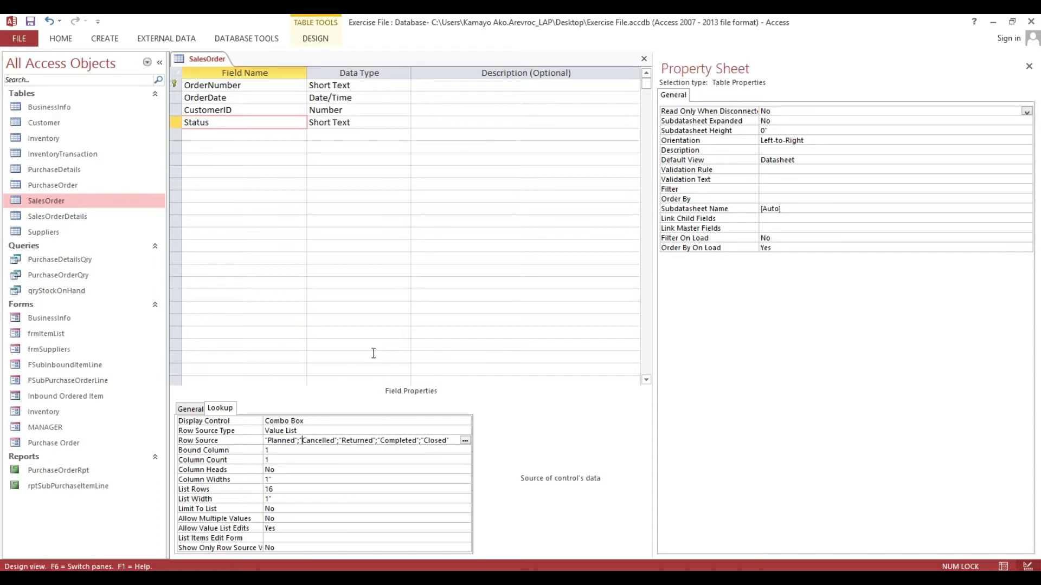
{"action": "key", "text": "shift+Right"}
{"action": "key", "text": "shift+Right"}
{"action": "key", "text": "shift+Right"}
{"action": "key", "text": "shift+Right"}
{"action": "key", "text": "shift+Right"}
{"action": "key", "text": "shift+Right"}
{"action": "key", "text": "shift+Right"}
{"action": "type", "text": "Active"}
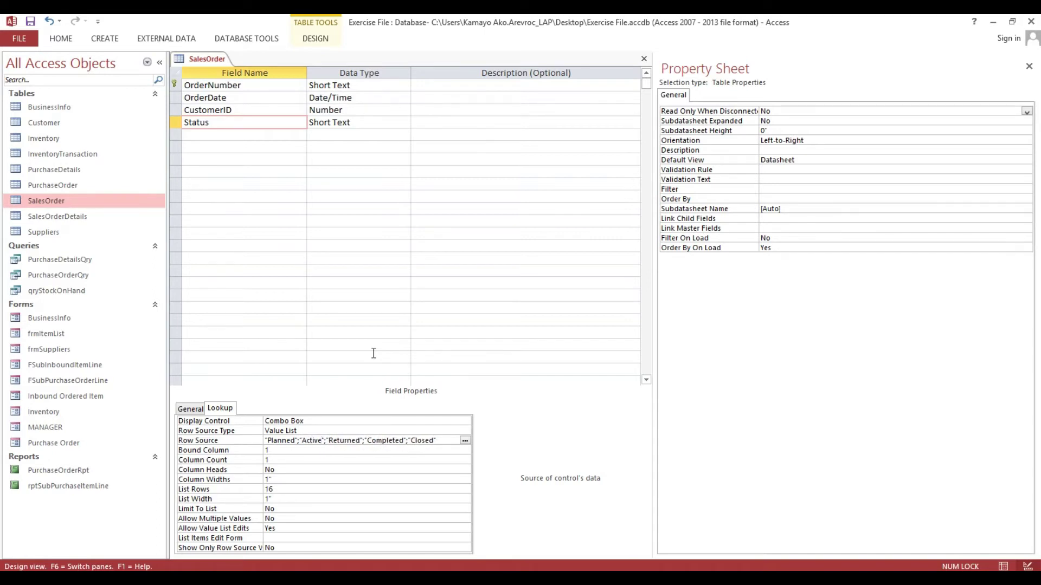
Replace "Returned" with "Completed" in the Status row source and remove the duplicate entry, leaving "Planned";"Active";"Completed";"Closed".
{"action": "key", "text": "shift+Right"}
{"action": "key", "text": "shift+Right"}
{"action": "key", "text": "shift+Right"}
{"action": "key", "text": "shift+Right"}
{"action": "key", "text": "shift+Right"}
{"action": "key", "text": "shift+Right"}
{"action": "key", "text": "shift+Right"}
{"action": "key", "text": "shift+Right"}
{"action": "type", "text": "Clo"}
{"action": "key", "text": "BackSpace"}
{"action": "key", "text": "BackSpace"}
{"action": "type", "text": "ompleted"}
{"action": "key", "text": "shift+Right"}
{"action": "key", "text": "shift+Right"}
{"action": "key", "text": "shift+Right"}
{"action": "key", "text": "shift+Right"}
{"action": "key", "text": "shift+Right"}
{"action": "key", "text": "shift+Right"}
{"action": "key", "text": "shift+Right"}
{"action": "key", "text": "Delete"}
{"action": "key", "text": "BackSpace"}
{"action": "left_click", "coordinate": [313, 451]}
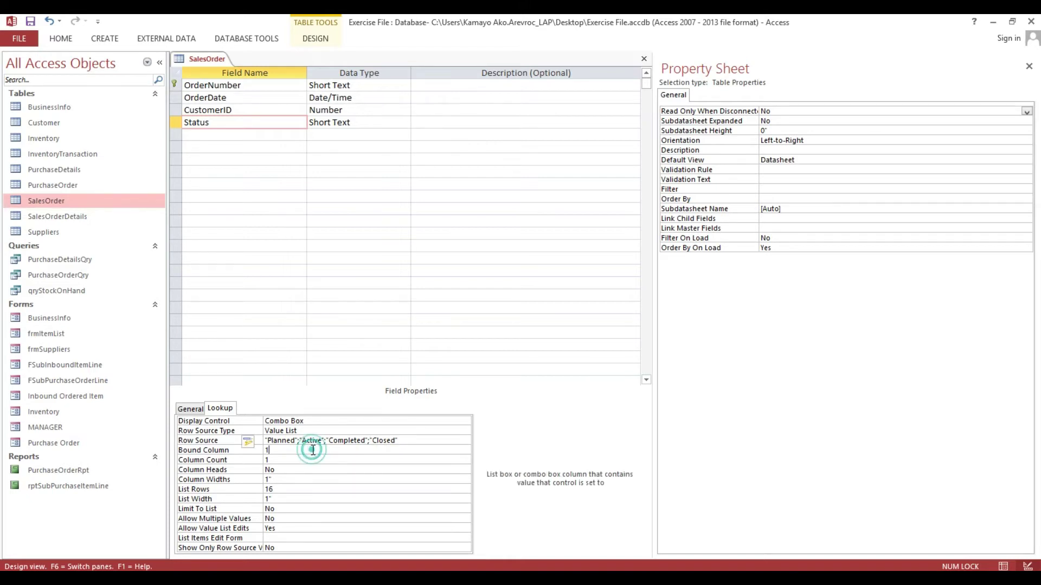
Apply the row source update everywhere Status is used, and close the SalesOrder table with its design changes saved.
{"action": "left_click", "coordinate": [254, 443]}
{"action": "left_click", "coordinate": [281, 458]}
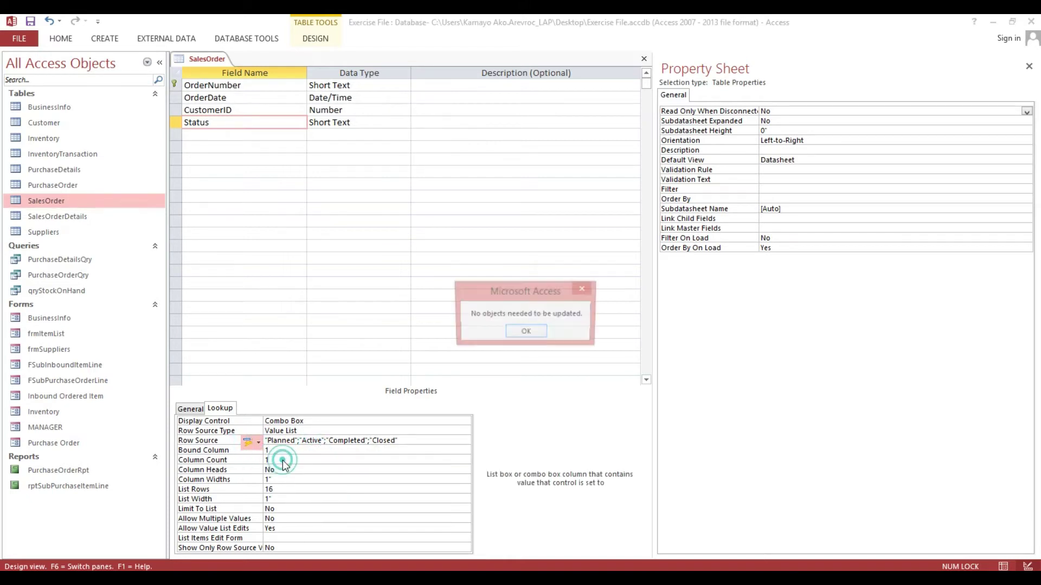
{"action": "left_click", "coordinate": [529, 332]}
{"action": "left_click", "coordinate": [643, 58]}
{"action": "left_click", "coordinate": [477, 342]}
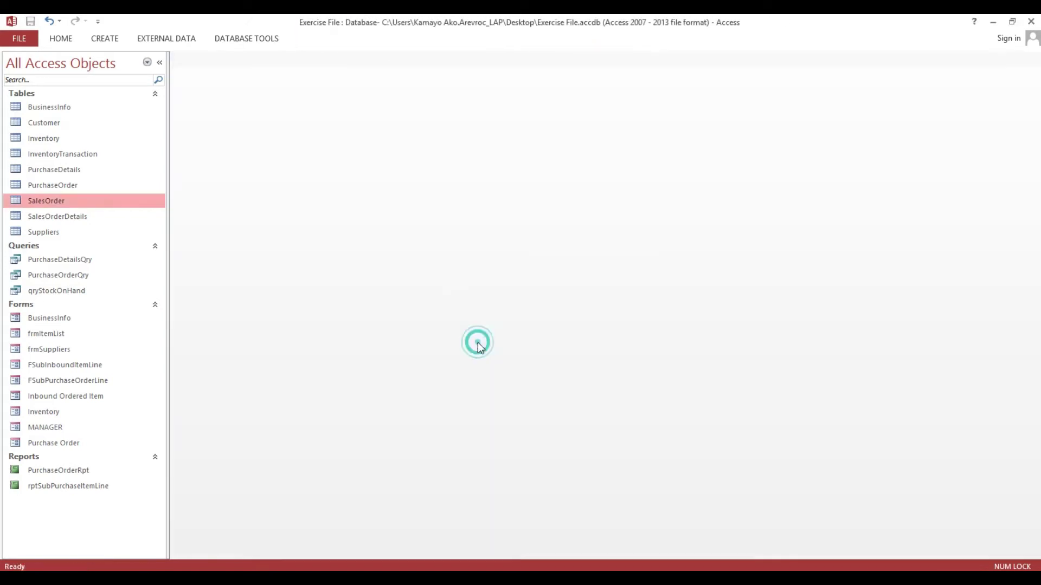
Open the SalesOrderDetails table's design and delete its InOutQty field.
{"action": "right_click", "coordinate": [73, 217]}
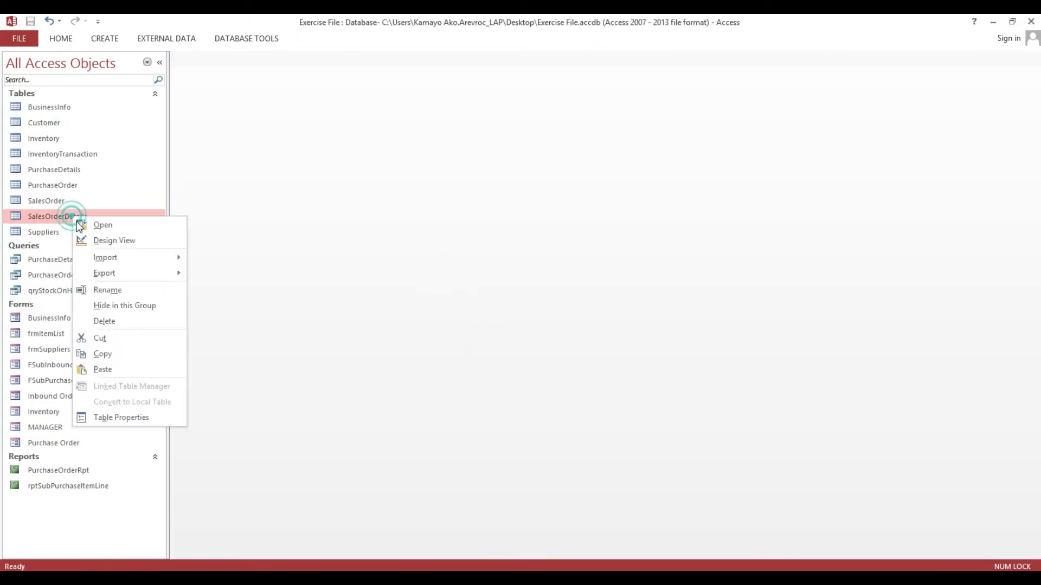
{"action": "left_click", "coordinate": [104, 240]}
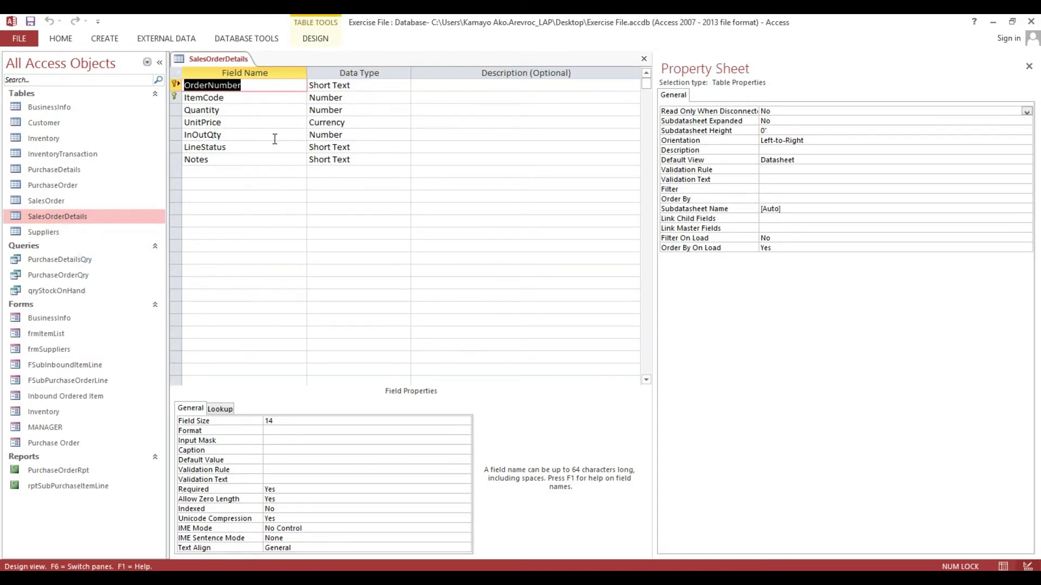
{"action": "left_click", "coordinate": [273, 136]}
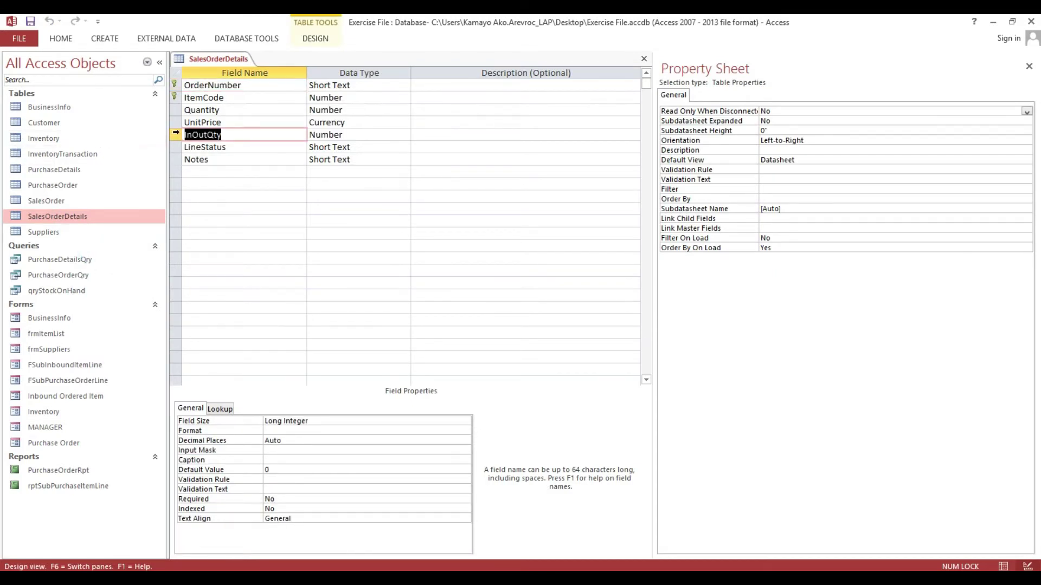
{"action": "left_click_drag", "start_coordinate": [176, 136], "coordinate": [171, 161]}
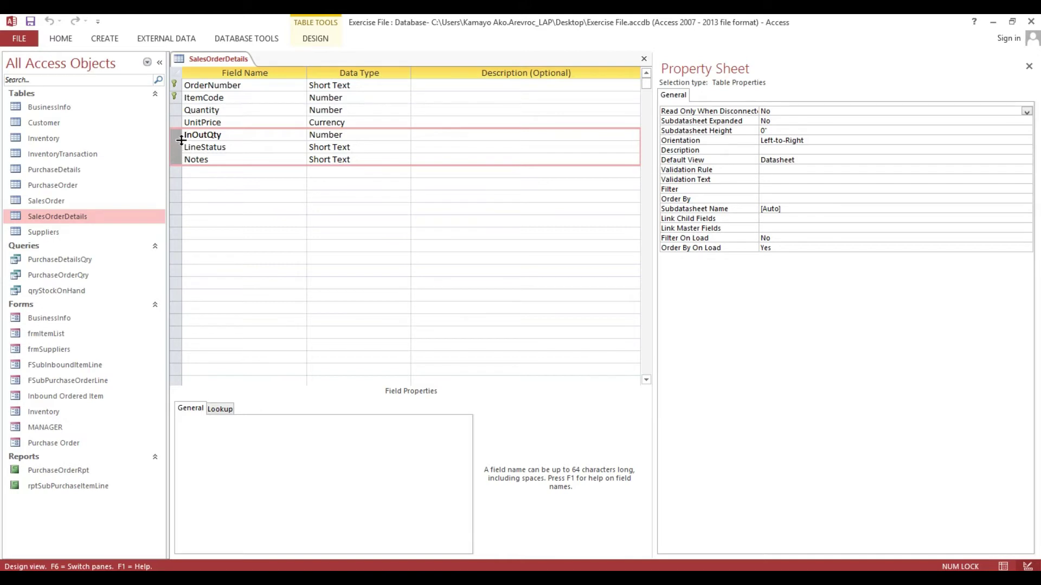
{"action": "left_click", "coordinate": [177, 135]}
{"action": "right_click", "coordinate": [178, 136]}
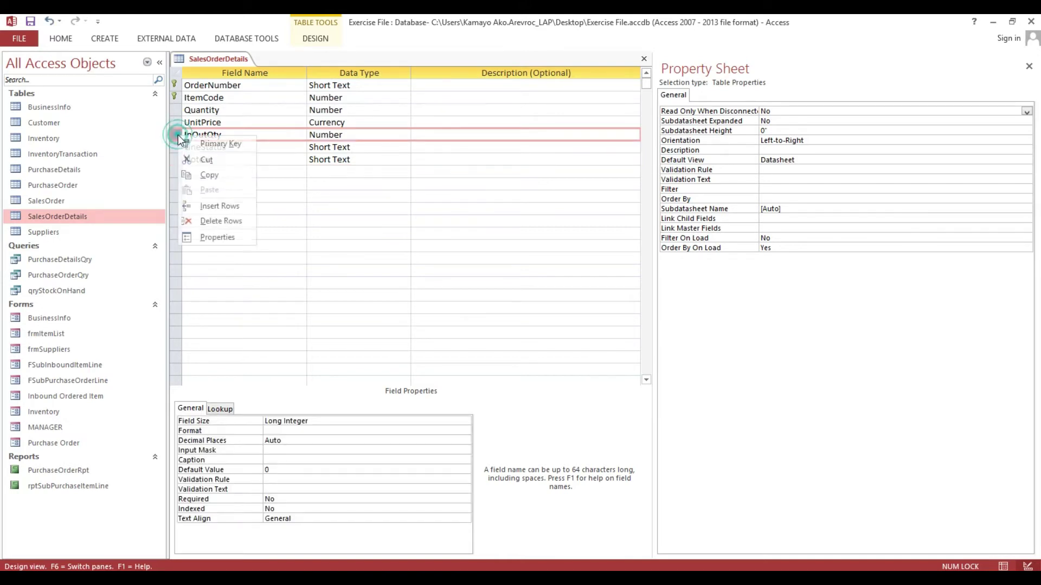
{"action": "left_click", "coordinate": [219, 221]}
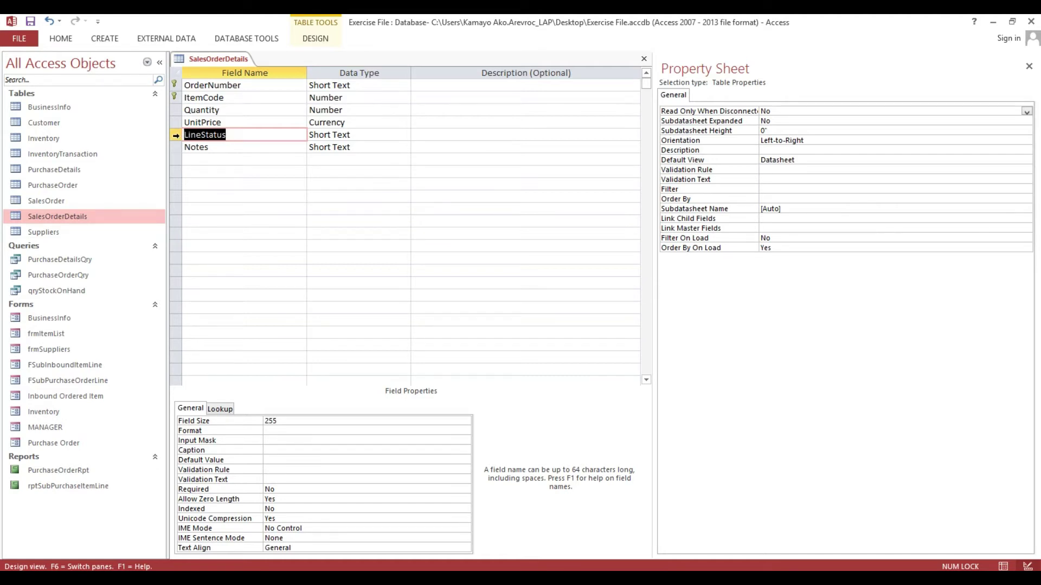
Delete the LineStatus field from SalesOrderDetails and close the table with its design changes saved.
{"action": "left_click", "coordinate": [215, 409]}
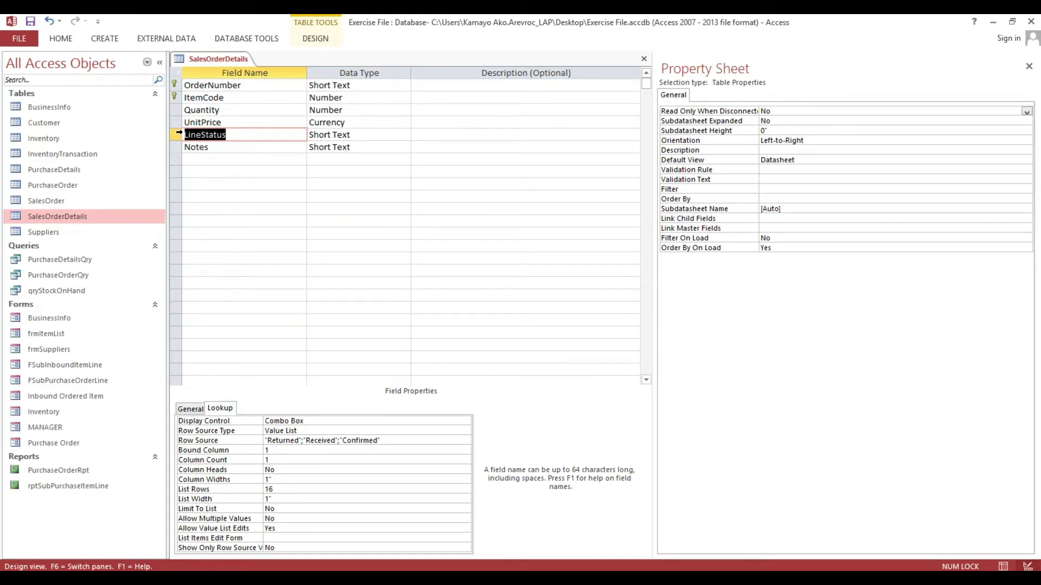
{"action": "left_click", "coordinate": [175, 134]}
{"action": "right_click", "coordinate": [174, 135]}
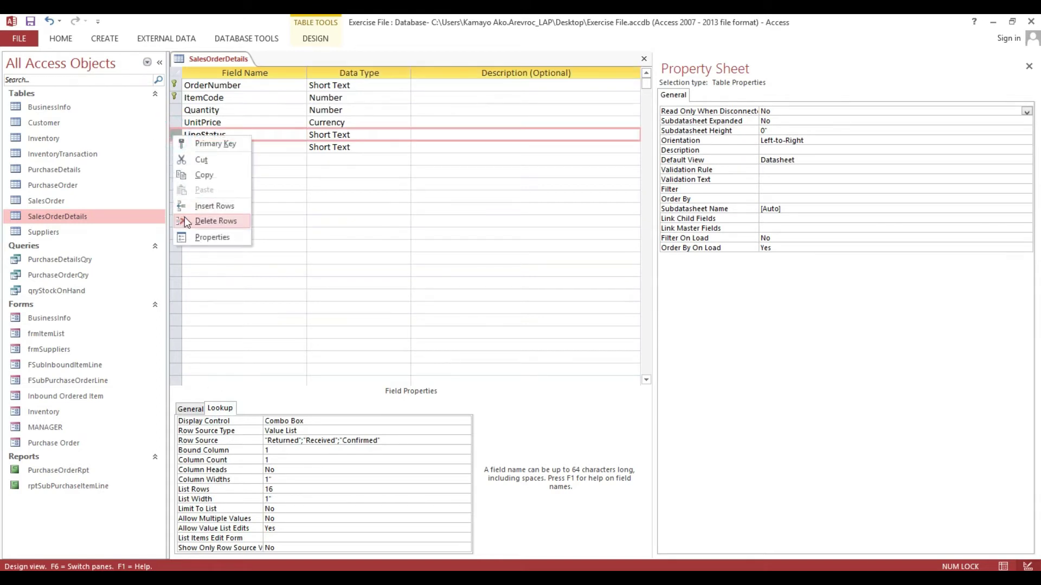
{"action": "left_click", "coordinate": [209, 222]}
{"action": "left_click", "coordinate": [643, 59]}
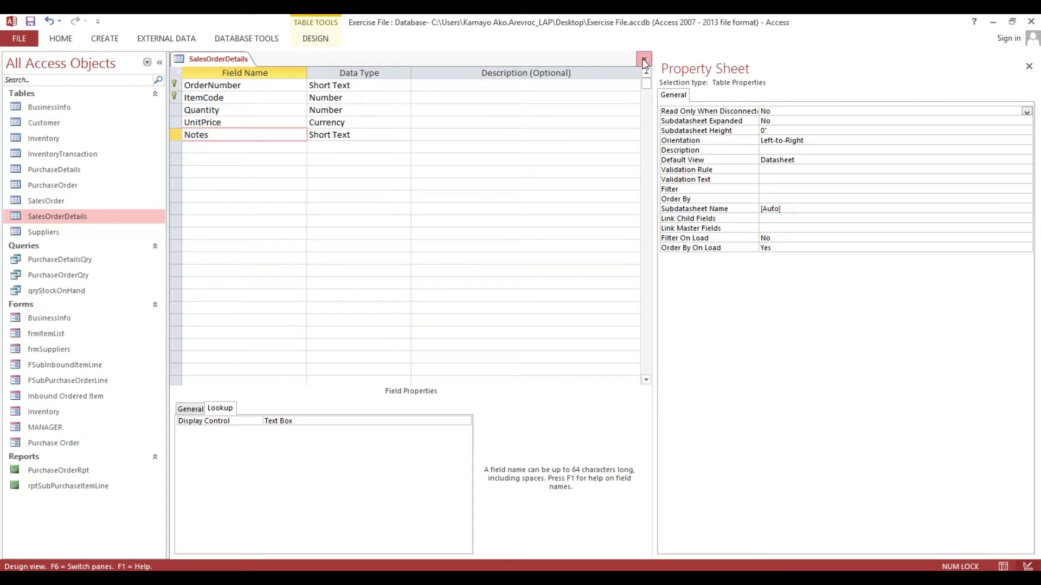
{"action": "left_click", "coordinate": [472, 337]}
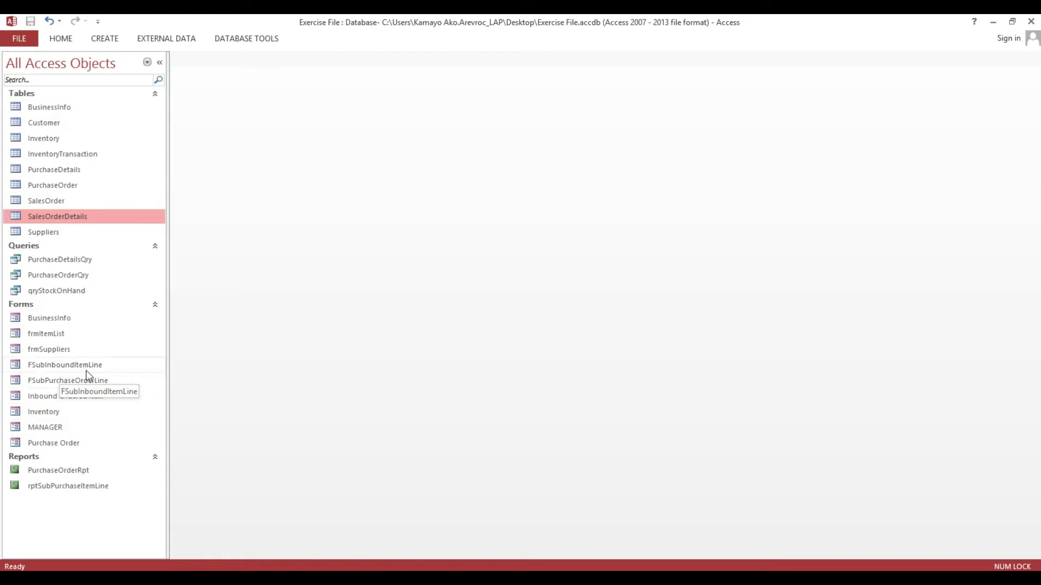
Duplicate the Purchase Order form under the name SalesOrder.
{"action": "left_click", "coordinate": [79, 445]}
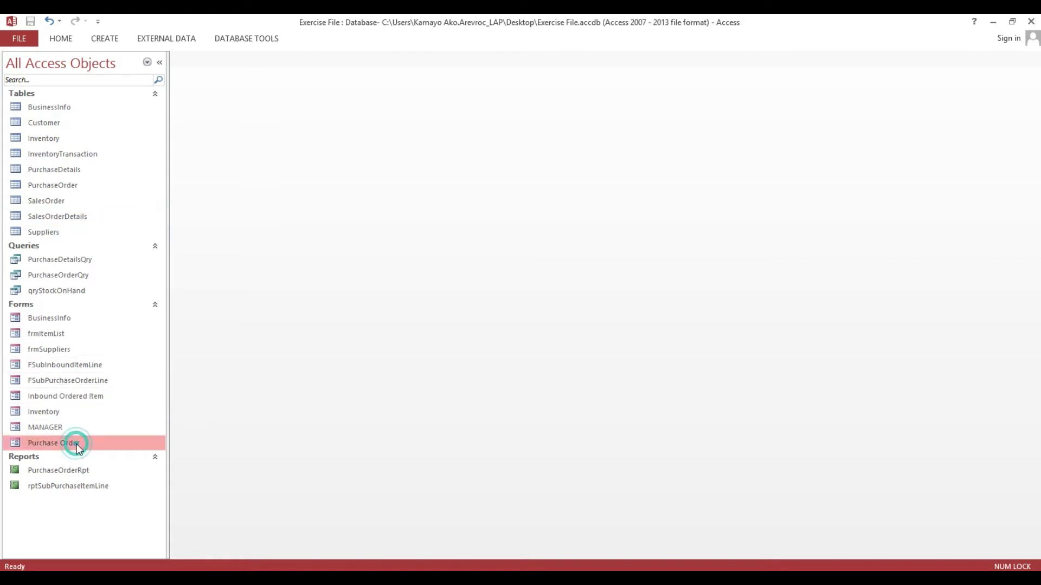
{"action": "key", "text": "ctrl+v"}
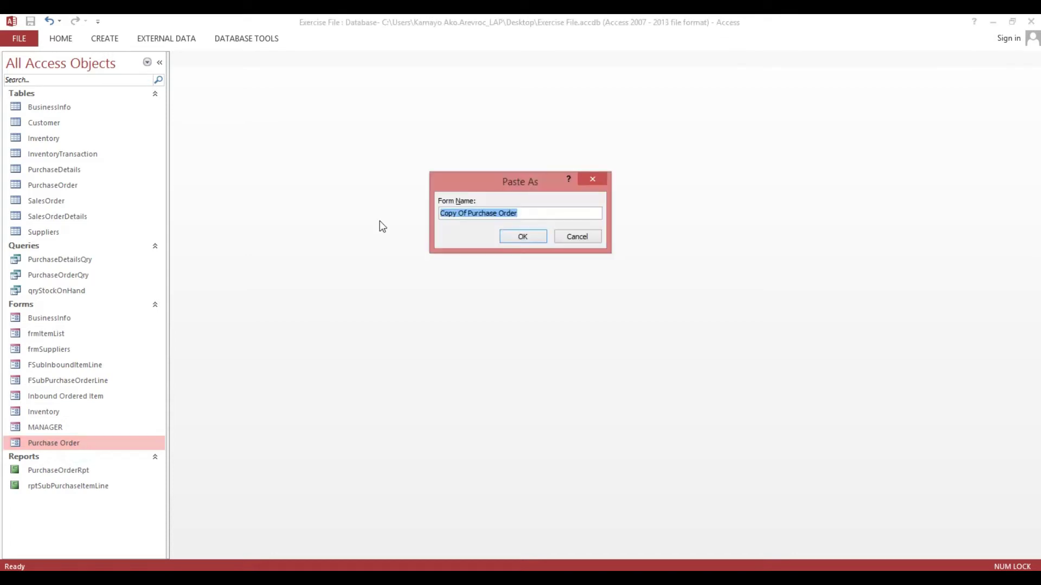
{"action": "left_click", "coordinate": [469, 214]}
{"action": "key", "text": "BackSpace"}
{"action": "key", "text": "BackSpace"}
{"action": "key", "text": "BackSpace"}
{"action": "key", "text": "BackSpace"}
{"action": "key", "text": "BackSpace"}
{"action": "key", "text": "BackSpace"}
{"action": "key", "text": "BackSpace"}
{"action": "key", "text": "BackSpace"}
{"action": "key", "text": "shift+Right"}
{"action": "key", "text": "shift+Right"}
{"action": "key", "text": "shift+Right"}
{"action": "key", "text": "shift+Right"}
{"action": "key", "text": "shift+Right"}
{"action": "key", "text": "shift+Right"}
{"action": "key", "text": "shift+Right"}
{"action": "type", "text": "Sales"}
{"action": "double_click", "coordinate": [502, 213]}
{"action": "left_click", "coordinate": [540, 238]}
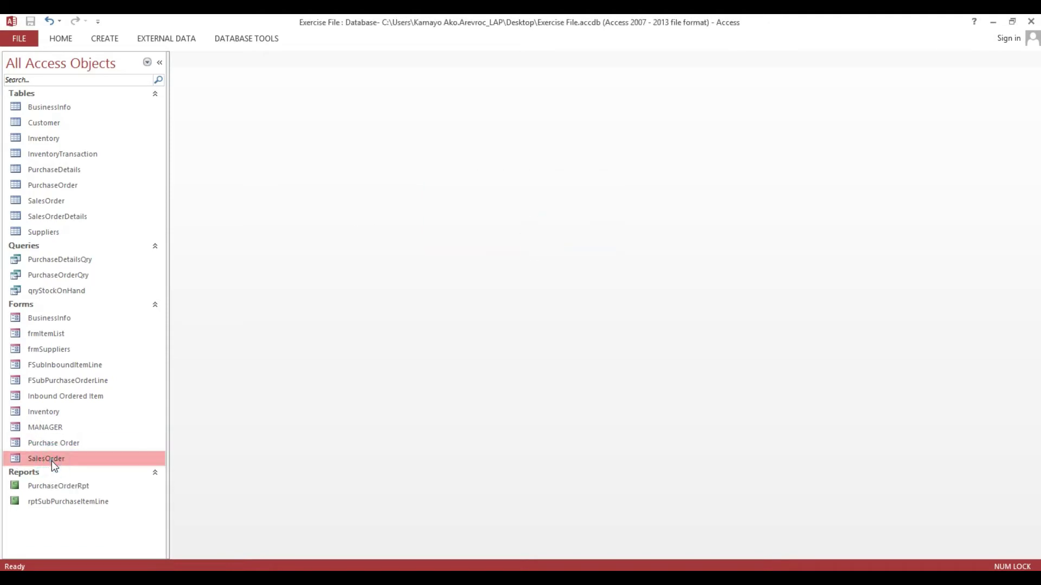
Open the SalesOrder form's design and change the header title label to "Sales Orders".
{"action": "right_click", "coordinate": [51, 461]}
{"action": "left_click", "coordinate": [87, 321]}
{"action": "left_click", "coordinate": [339, 136]}
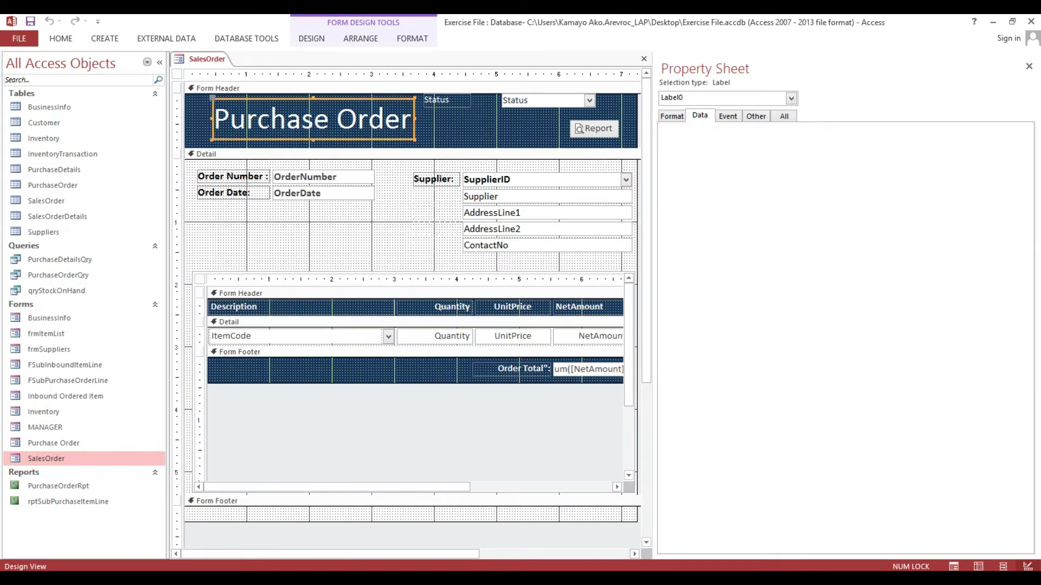
{"action": "double_click", "coordinate": [258, 119]}
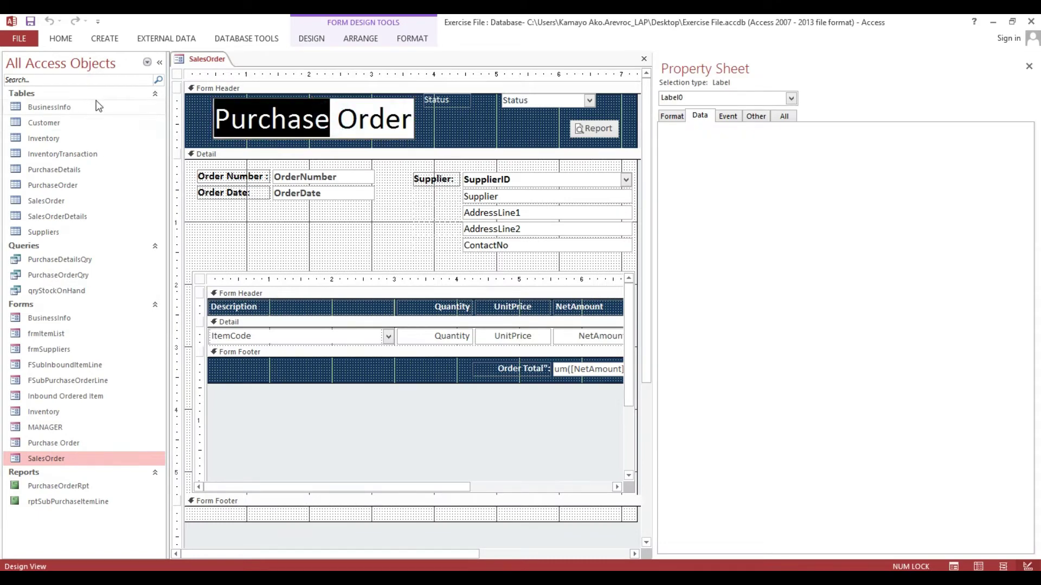
{"action": "type", "text": "SA"}
{"action": "key", "text": "BackSpace"}
{"action": "type", "text": "ale"}
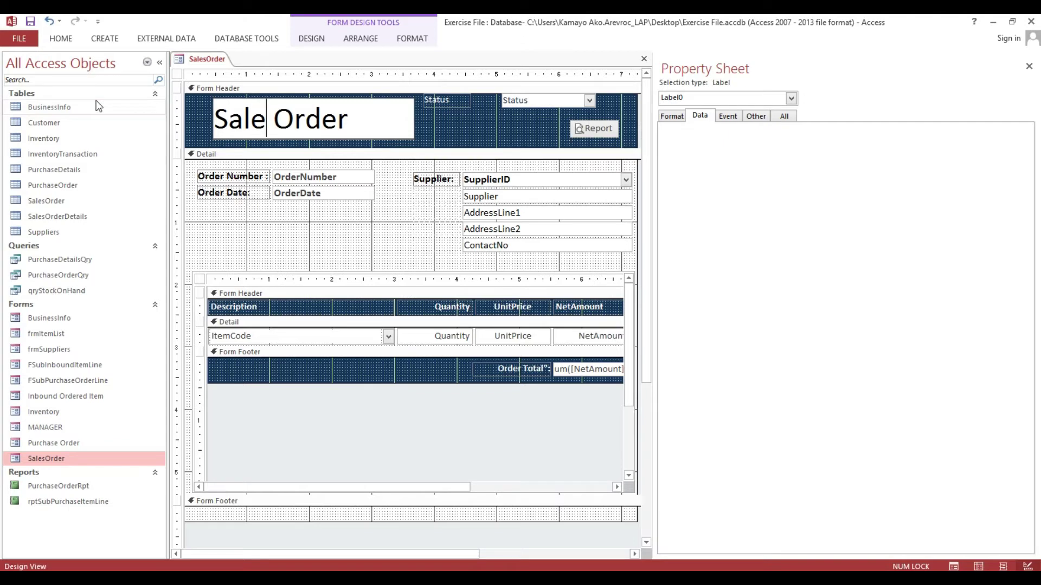
{"action": "type", "text": "s"}
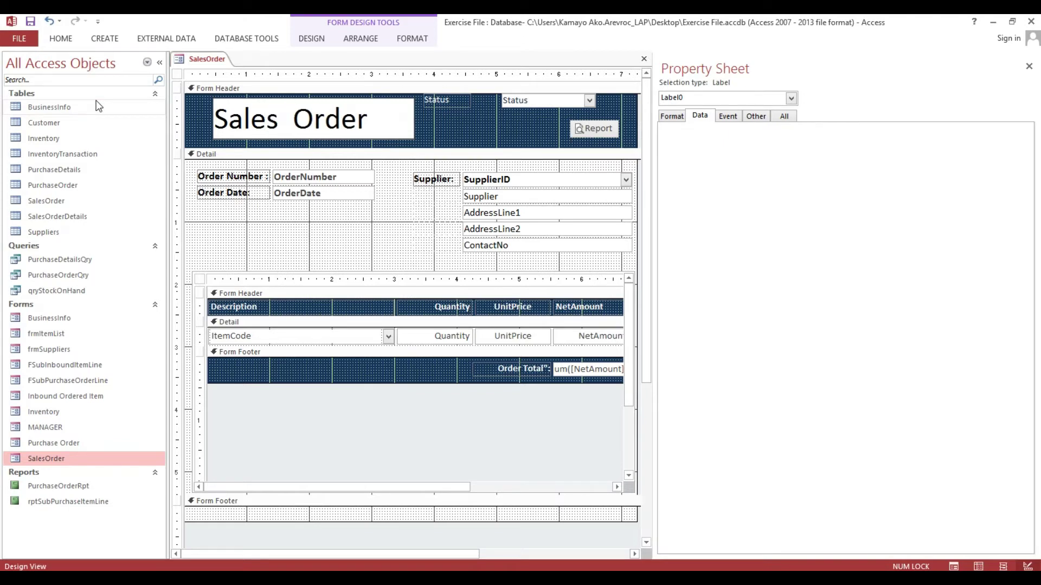
{"action": "key", "text": "shift+Right"}
{"action": "key", "text": "shift+Right"}
{"action": "key", "text": "shift+Right"}
{"action": "key", "text": "shift+Right"}
{"action": "key", "text": "shift+Right"}
{"action": "key", "text": "shift+Right"}
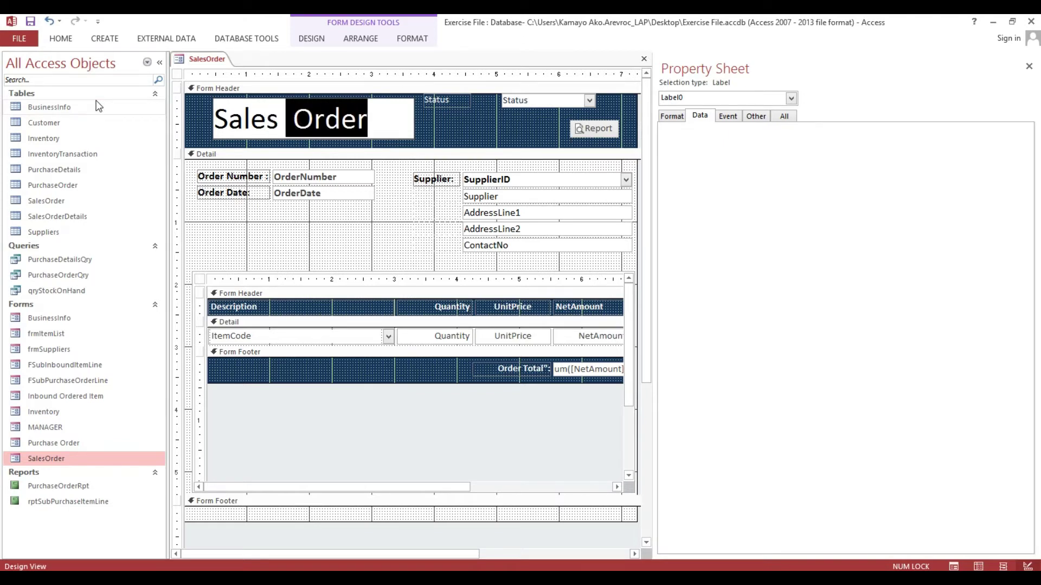
{"action": "type", "text": "Orderes"}
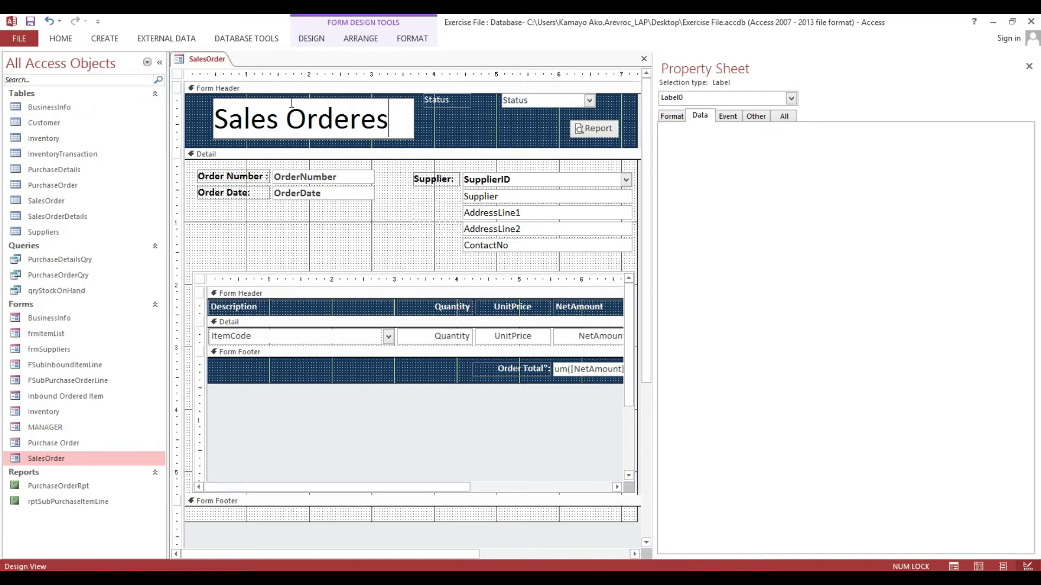
{"action": "key", "text": "BackSpace"}
{"action": "key", "text": "BackSpace"}
{"action": "type", "text": "s"}
{"action": "left_click", "coordinate": [476, 132]}
Shift the "Sales Orders" title slightly up and to the left in the form header, and close the form with its changes saved.
{"action": "left_click", "coordinate": [361, 135]}
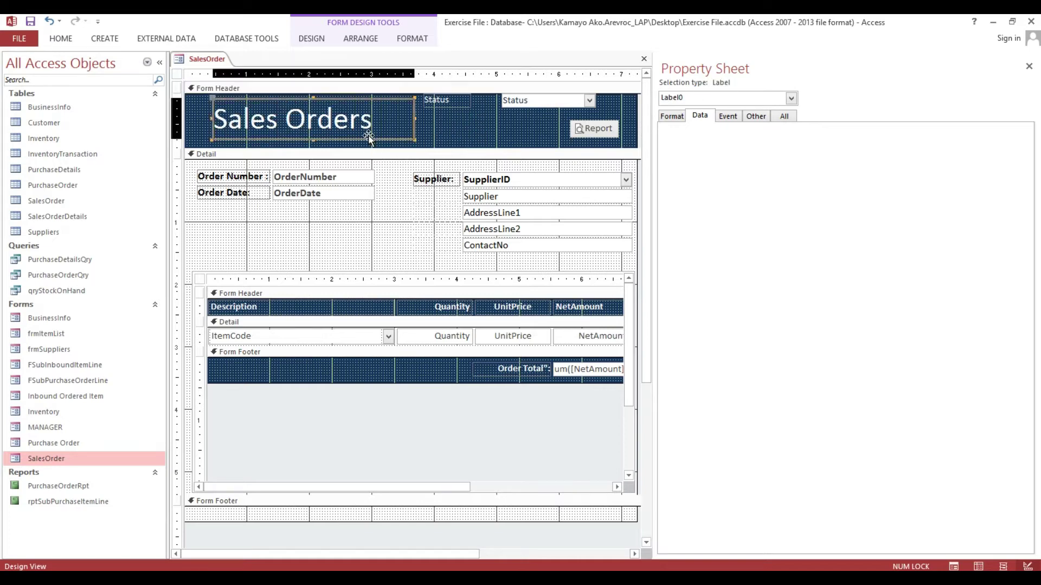
{"action": "left_click_drag", "start_coordinate": [360, 136], "coordinate": [346, 134]}
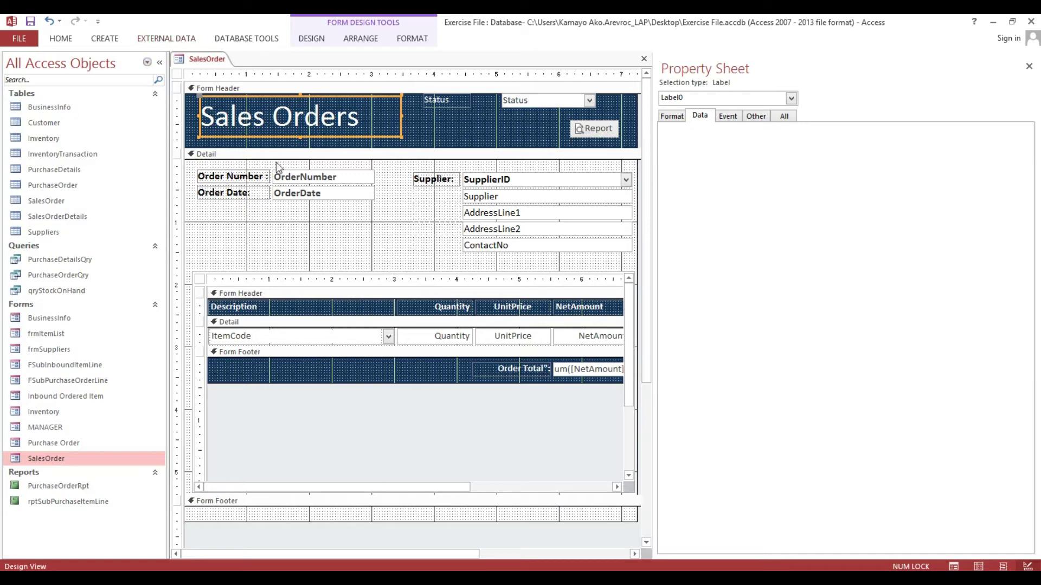
{"action": "left_click", "coordinate": [428, 139]}
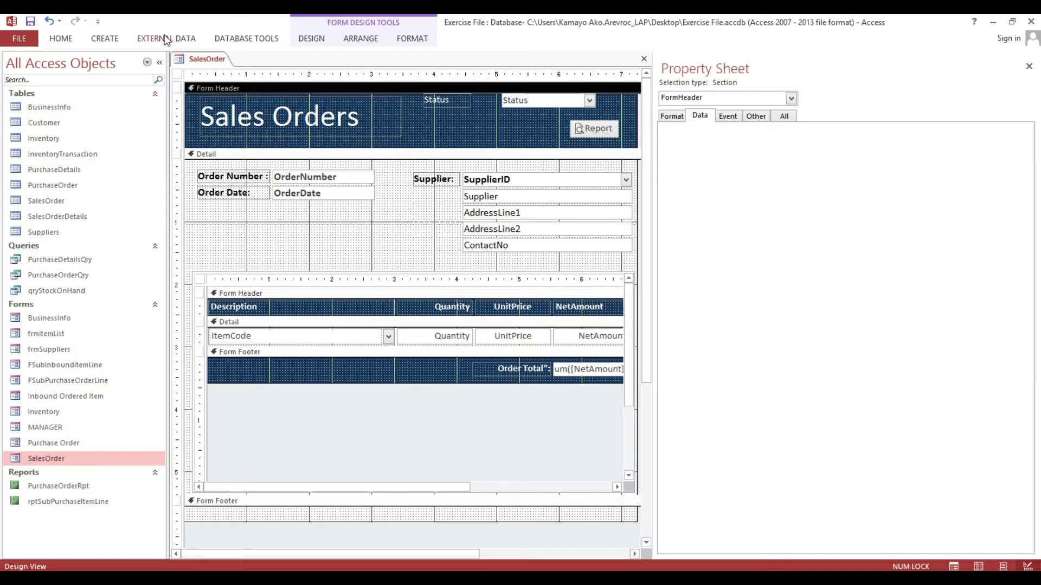
{"action": "right_click", "coordinate": [214, 59]}
{"action": "left_click", "coordinate": [232, 84]}
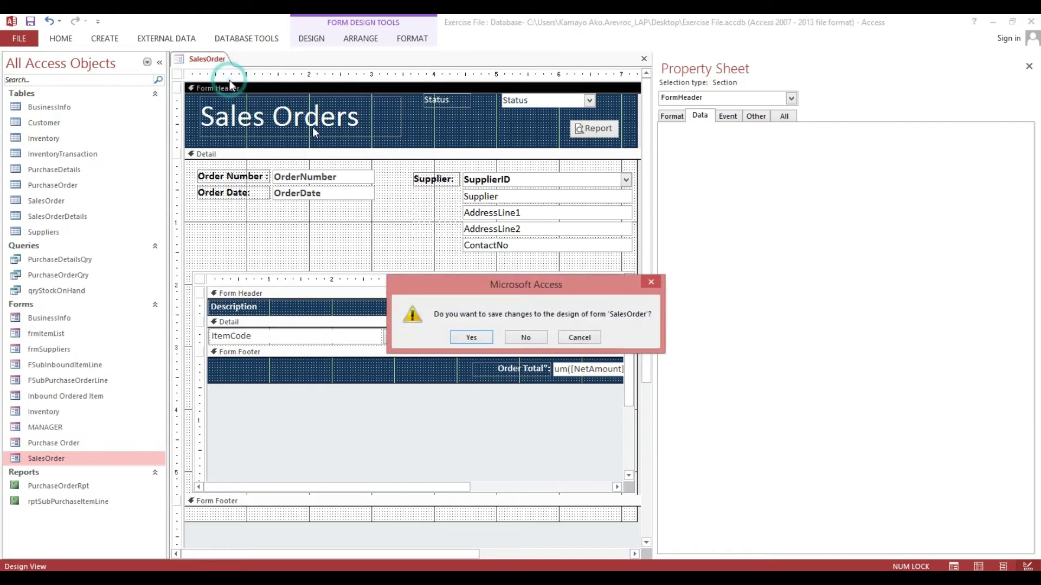
{"action": "left_click", "coordinate": [466, 335]}
Open the database's relationships layout.
{"action": "left_click", "coordinate": [64, 227]}
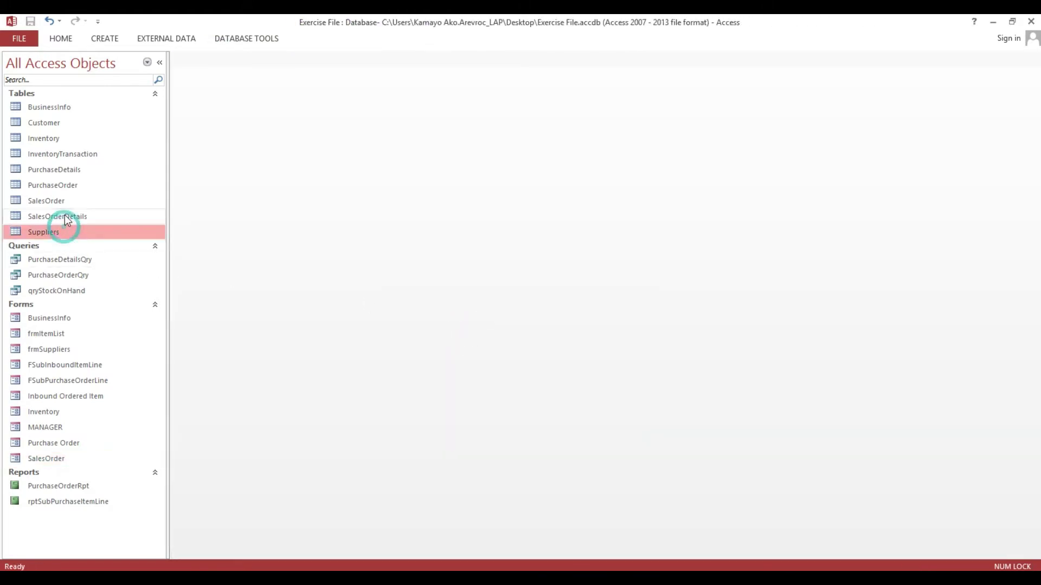
{"action": "left_click", "coordinate": [64, 215]}
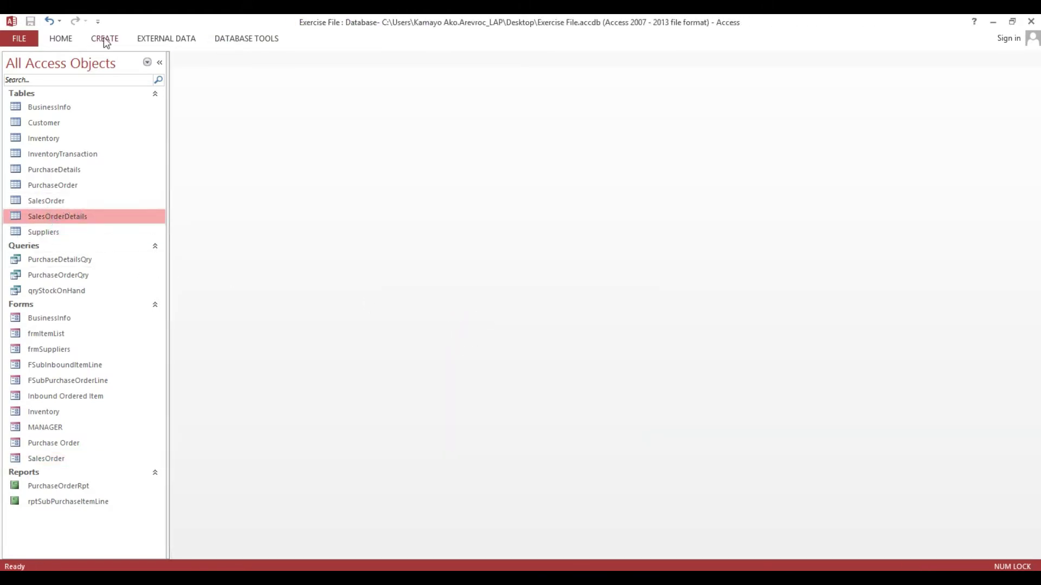
{"action": "left_click", "coordinate": [256, 41]}
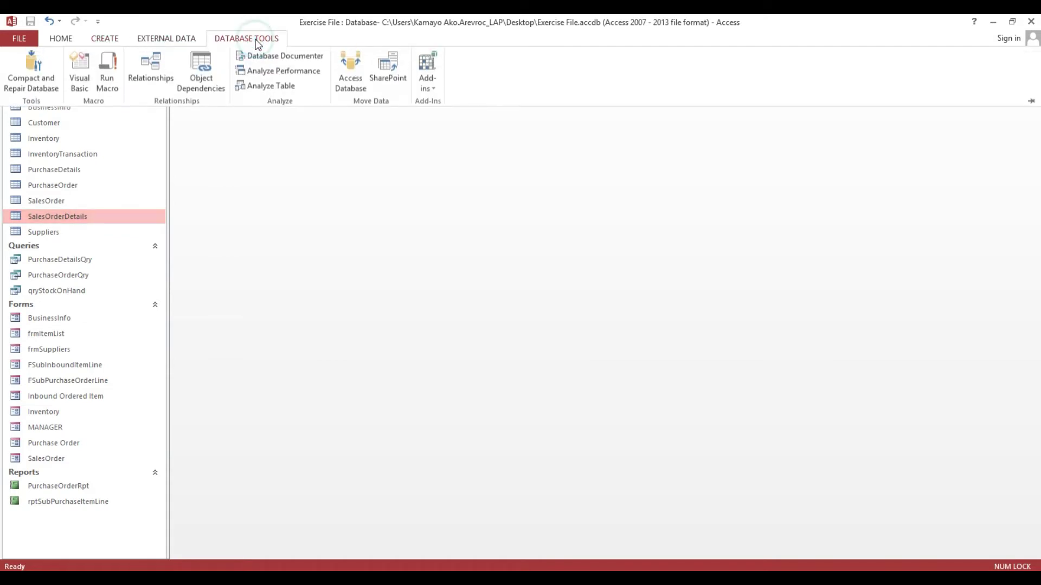
{"action": "left_click", "coordinate": [141, 78]}
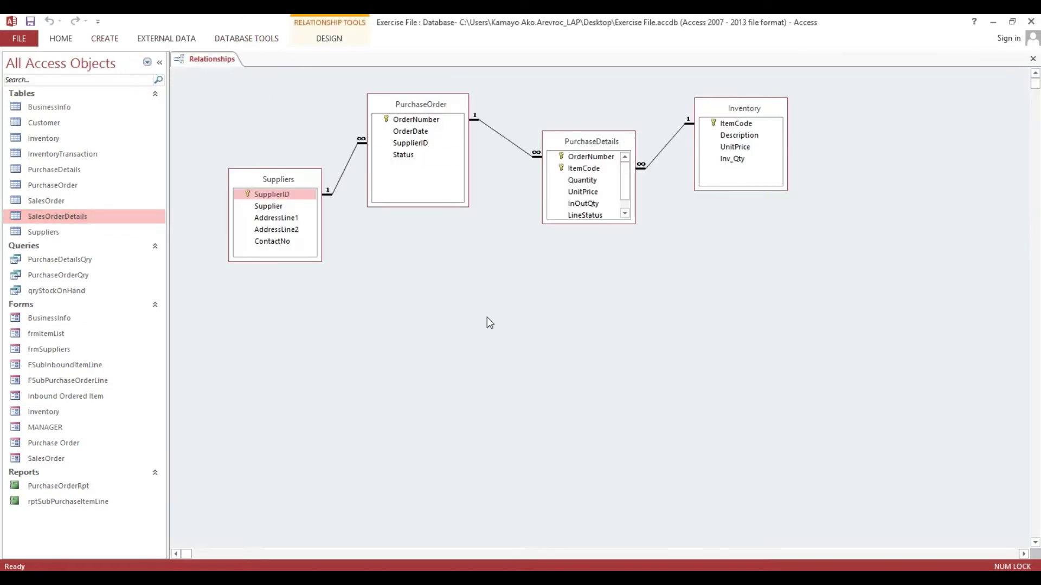
Add the SalesOrder, SalesOrderDetails and Customer tables and a second instance of Inventory to the relationships layout.
{"action": "right_click", "coordinate": [503, 316]}
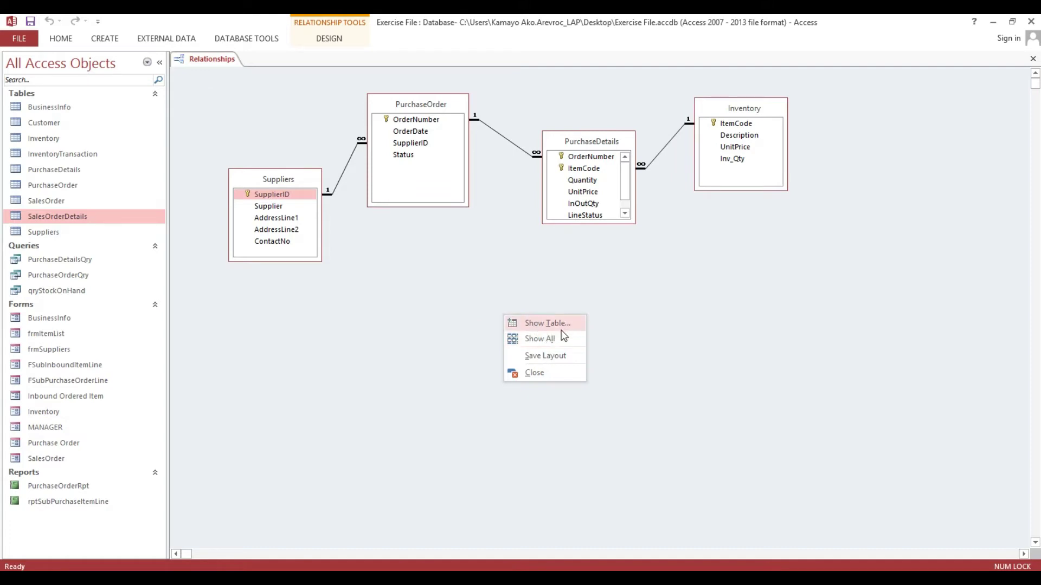
{"action": "left_click", "coordinate": [542, 324]}
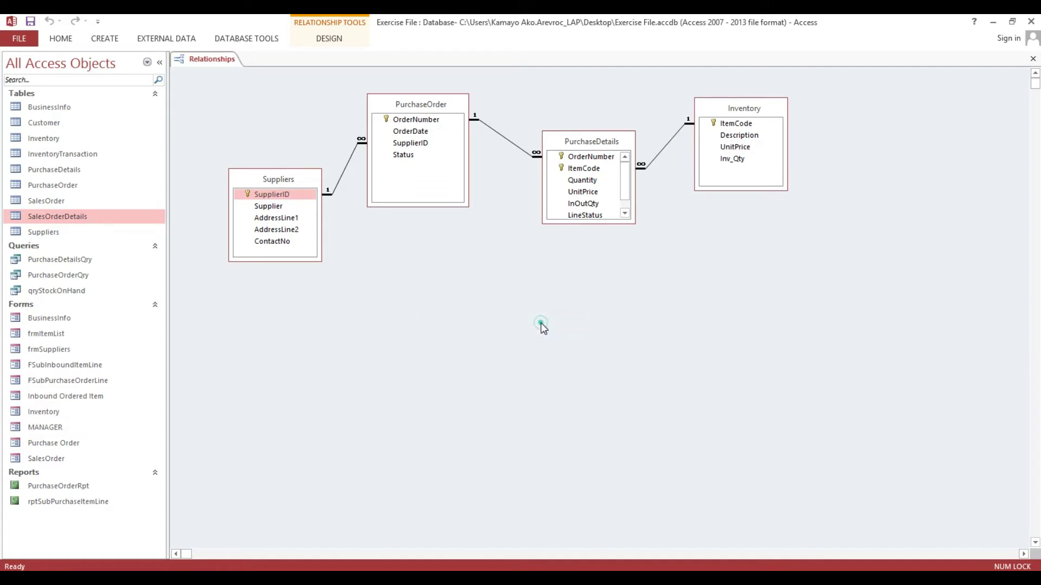
{"action": "left_click_drag", "start_coordinate": [483, 145], "coordinate": [686, 242]}
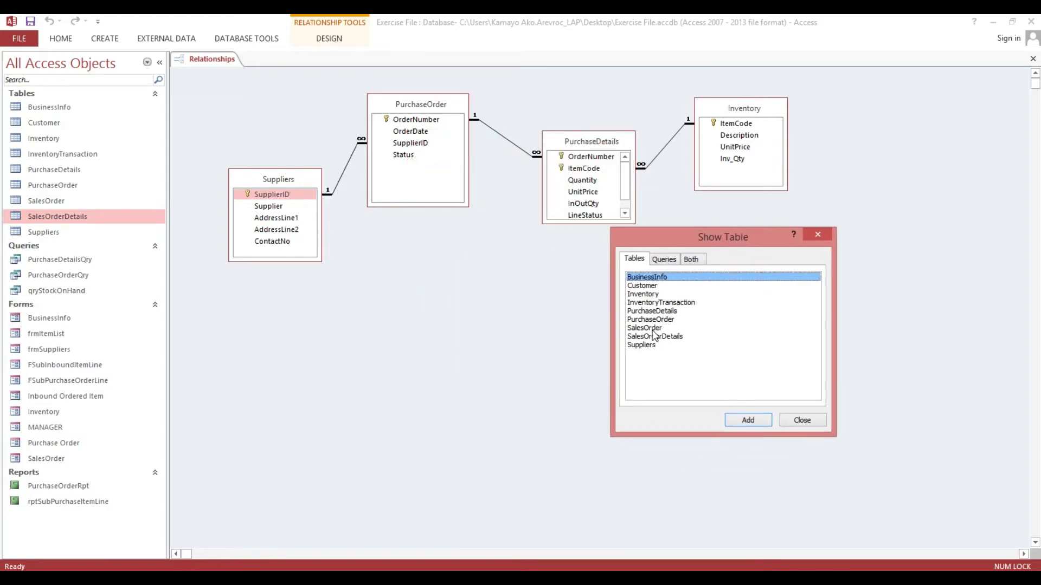
{"action": "double_click", "coordinate": [645, 328]}
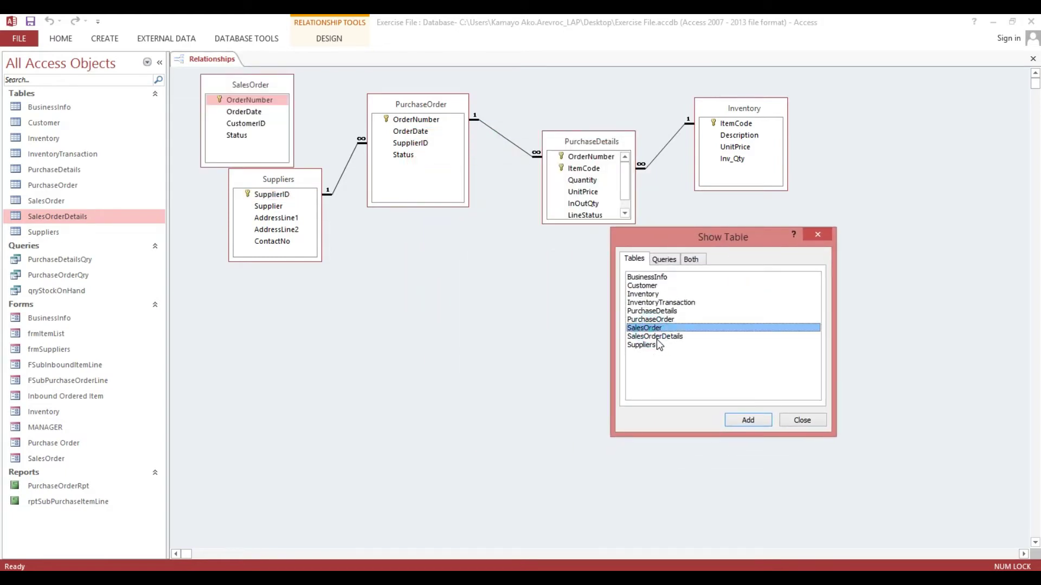
{"action": "double_click", "coordinate": [656, 337]}
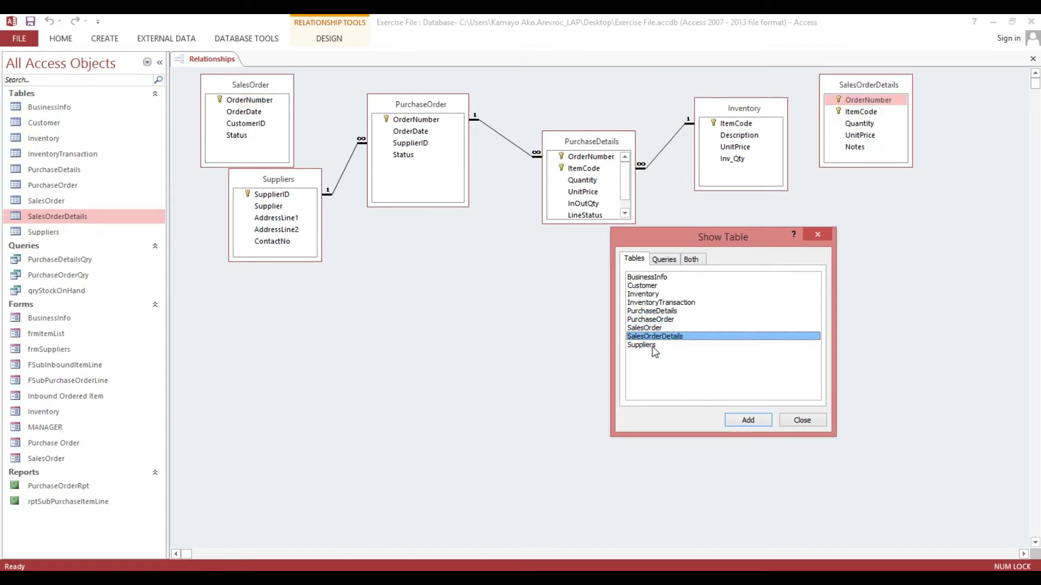
{"action": "double_click", "coordinate": [643, 289]}
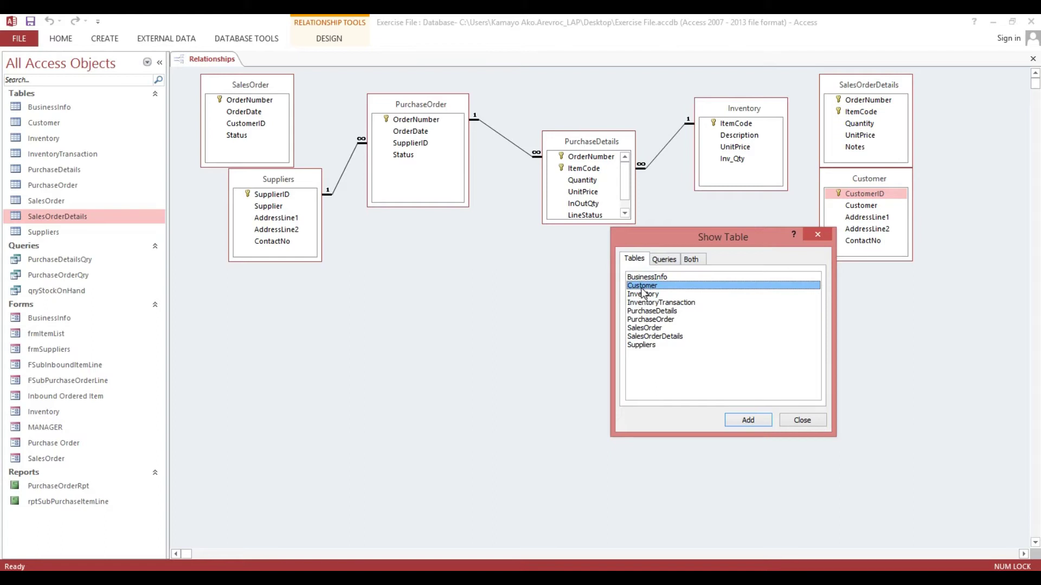
{"action": "left_click_drag", "start_coordinate": [653, 248], "coordinate": [456, 287]}
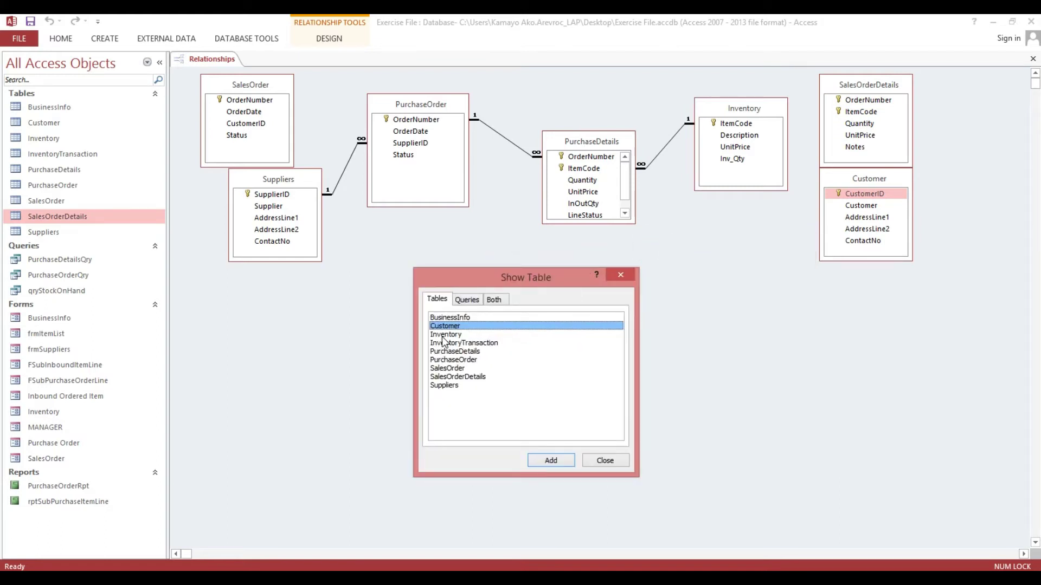
{"action": "double_click", "coordinate": [444, 335]}
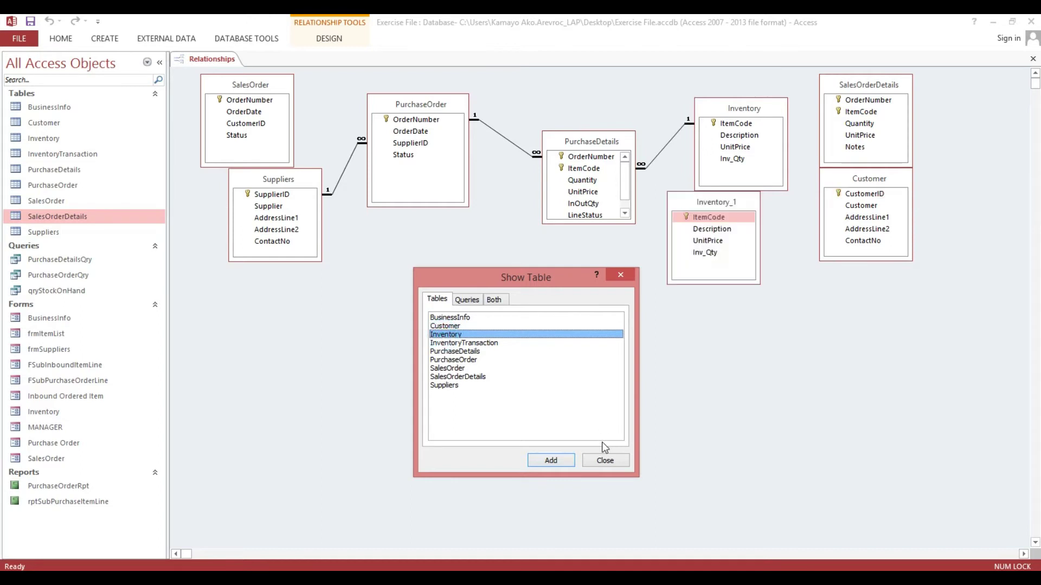
Move the SalesOrder table below the purchase tables and hide the second instance of Inventory in the relationships layout.
{"action": "left_click", "coordinate": [604, 461]}
{"action": "left_click_drag", "start_coordinate": [251, 86], "coordinate": [613, 358]}
{"action": "left_click_drag", "start_coordinate": [694, 203], "coordinate": [443, 312]}
{"action": "right_click", "coordinate": [443, 312]}
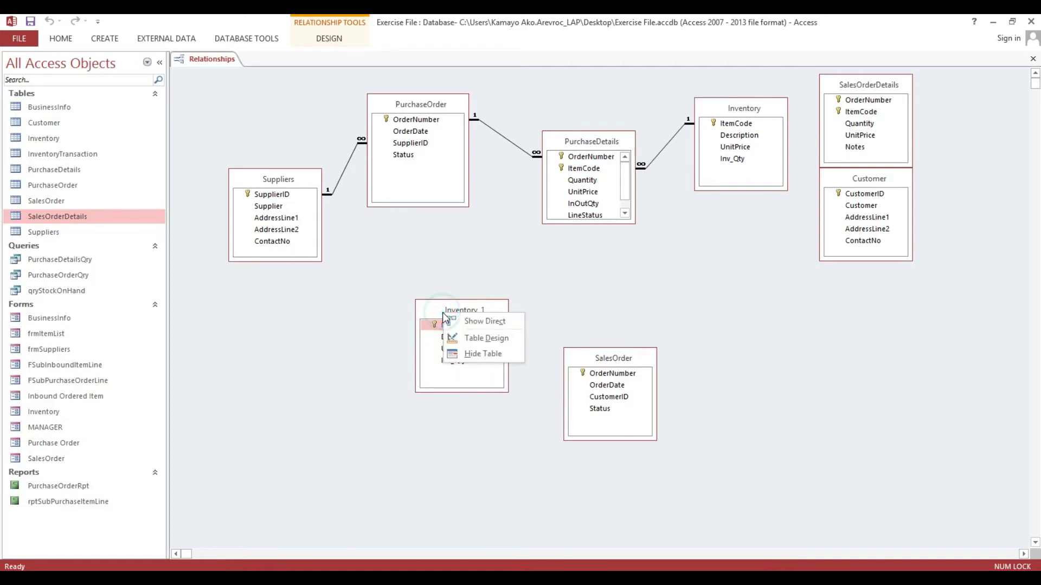
{"action": "left_click", "coordinate": [468, 355]}
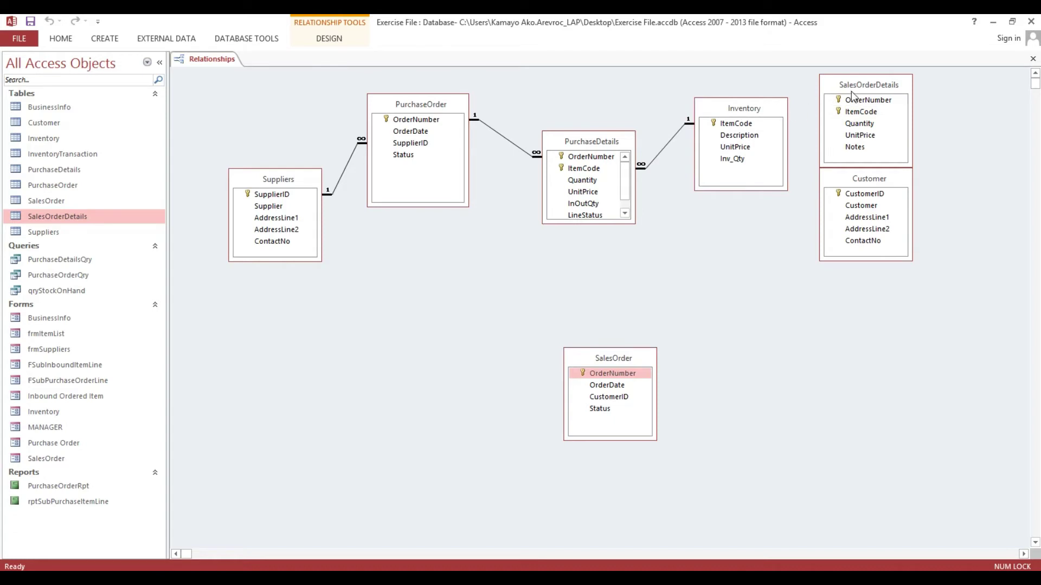
Arrange the Customer, SalesOrder and SalesOrderDetails tables in a row beneath the supplier and purchase tables.
{"action": "left_click_drag", "start_coordinate": [842, 183], "coordinate": [271, 341]}
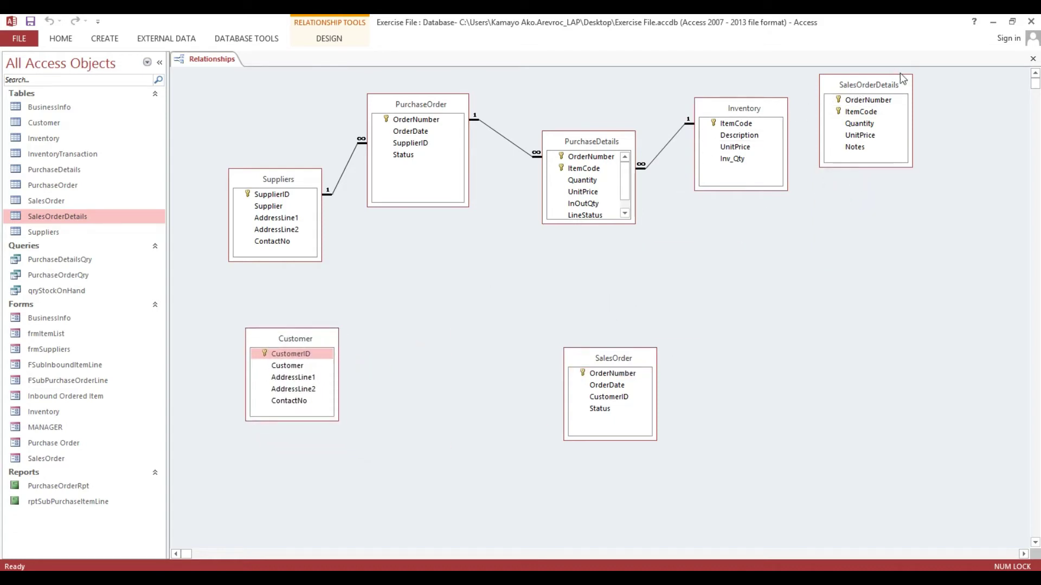
{"action": "left_click", "coordinate": [889, 84]}
{"action": "left_click_drag", "start_coordinate": [613, 357], "coordinate": [434, 337]}
{"action": "left_click_drag", "start_coordinate": [889, 84], "coordinate": [585, 343]}
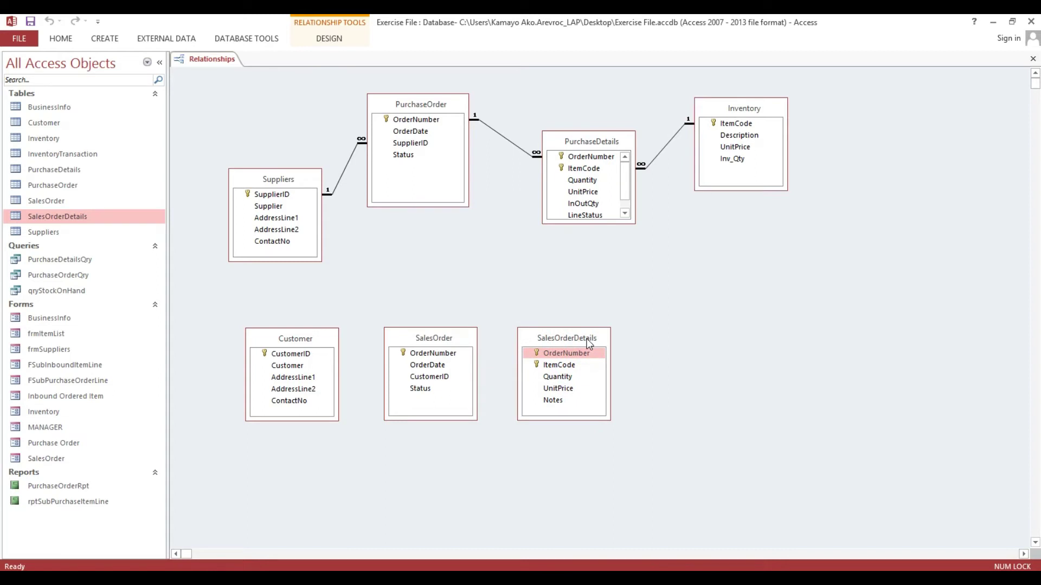
Relate ItemCode in Inventory to ItemCode in SalesOrderDetails with referential integrity enforced.
{"action": "left_click_drag", "start_coordinate": [578, 337], "coordinate": [721, 125]}
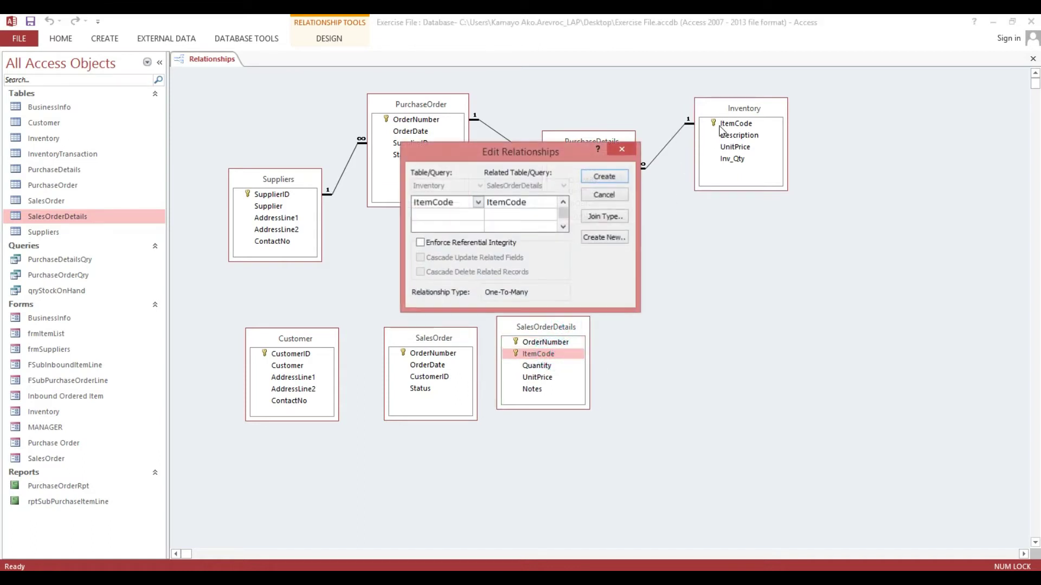
{"action": "left_click", "coordinate": [420, 242]}
{"action": "left_click", "coordinate": [604, 179]}
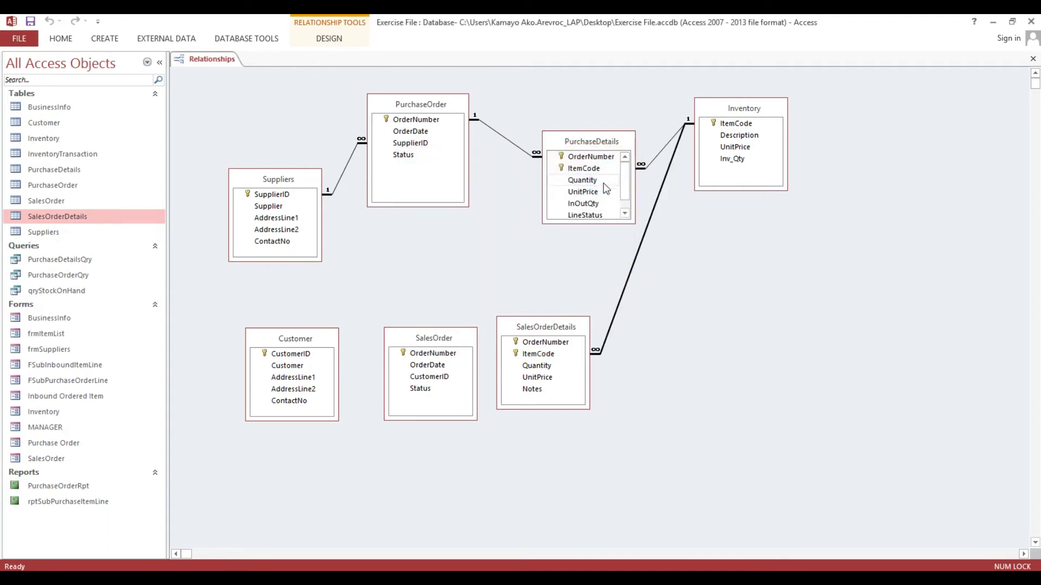
Relate OrderNumber in SalesOrder to OrderNumber in SalesOrderDetails with referential integrity enforced.
{"action": "left_click_drag", "start_coordinate": [426, 333], "coordinate": [419, 332]}
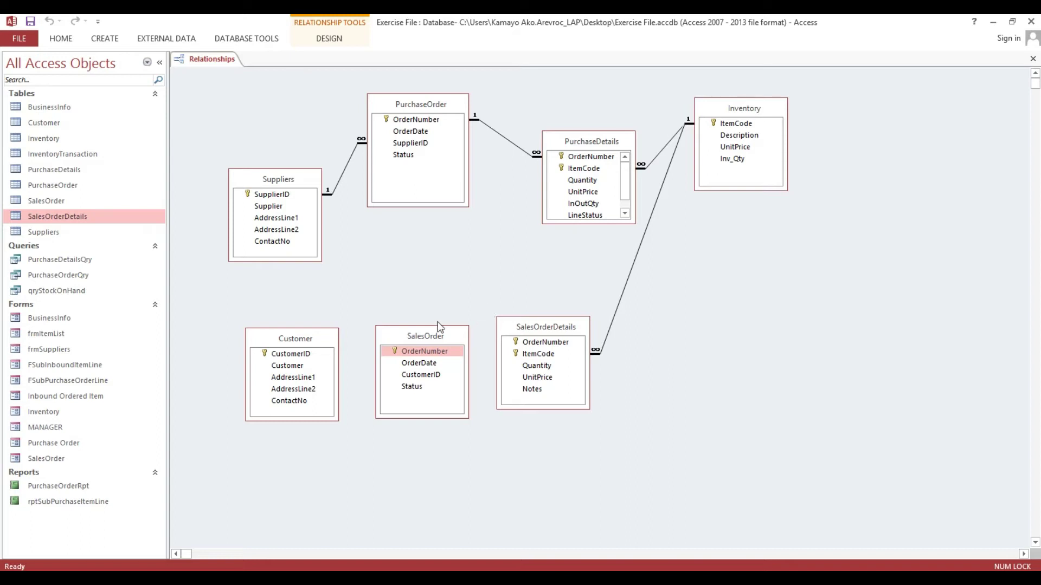
{"action": "left_click_drag", "start_coordinate": [427, 338], "coordinate": [529, 345]}
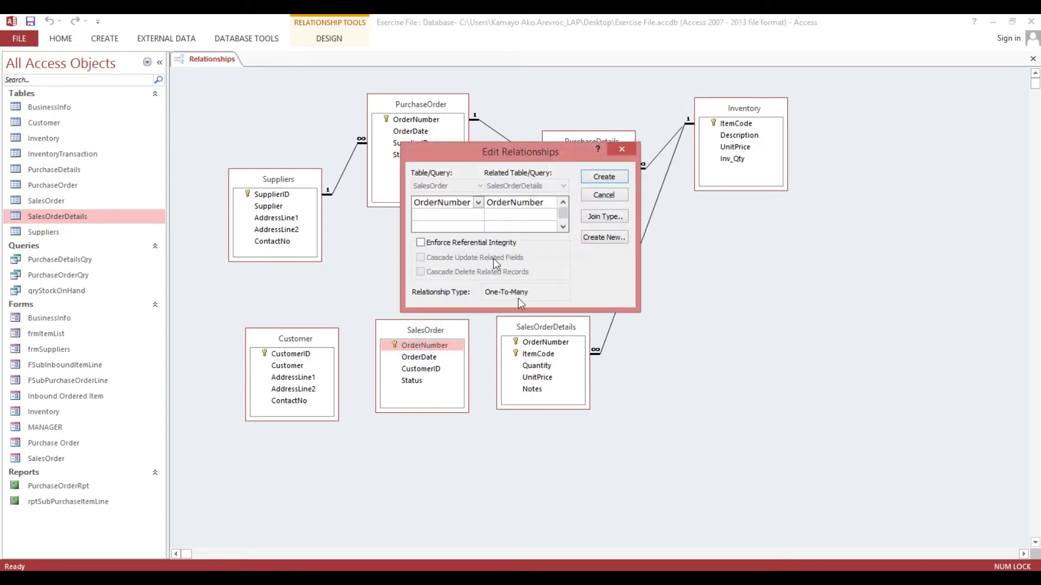
{"action": "left_click", "coordinate": [465, 244]}
{"action": "left_click", "coordinate": [601, 176]}
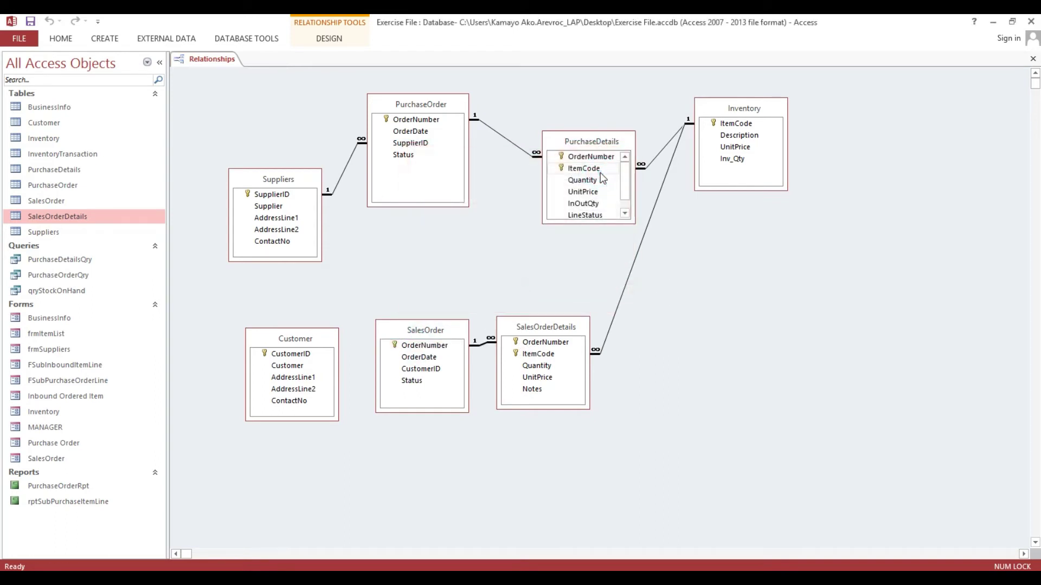
Space the SalesOrder and Customer tables apart and relate them on CustomerID with referential integrity enforced.
{"action": "left_click_drag", "start_coordinate": [408, 330], "coordinate": [389, 331]}
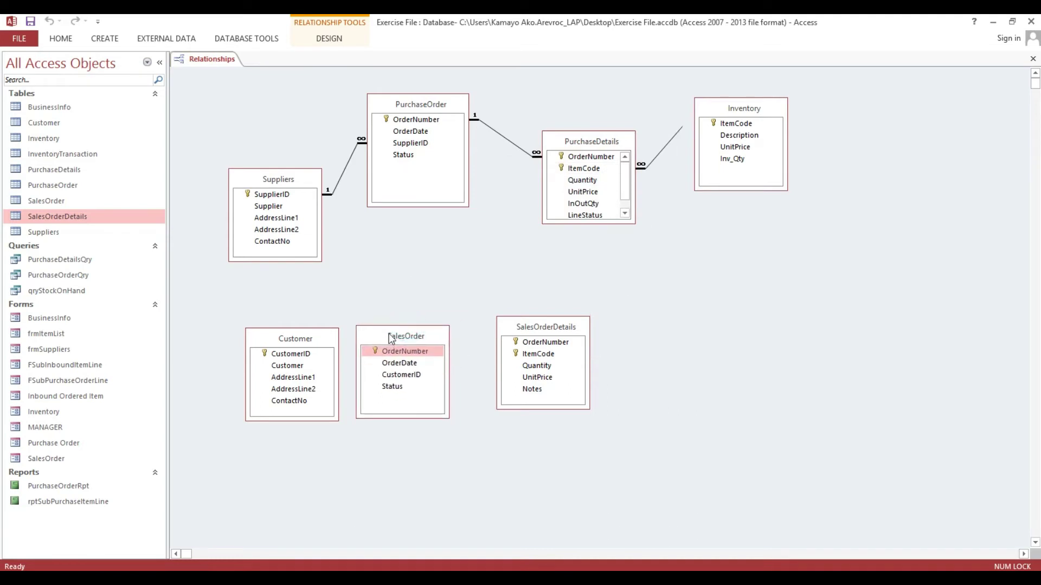
{"action": "left_click_drag", "start_coordinate": [303, 337], "coordinate": [267, 347]}
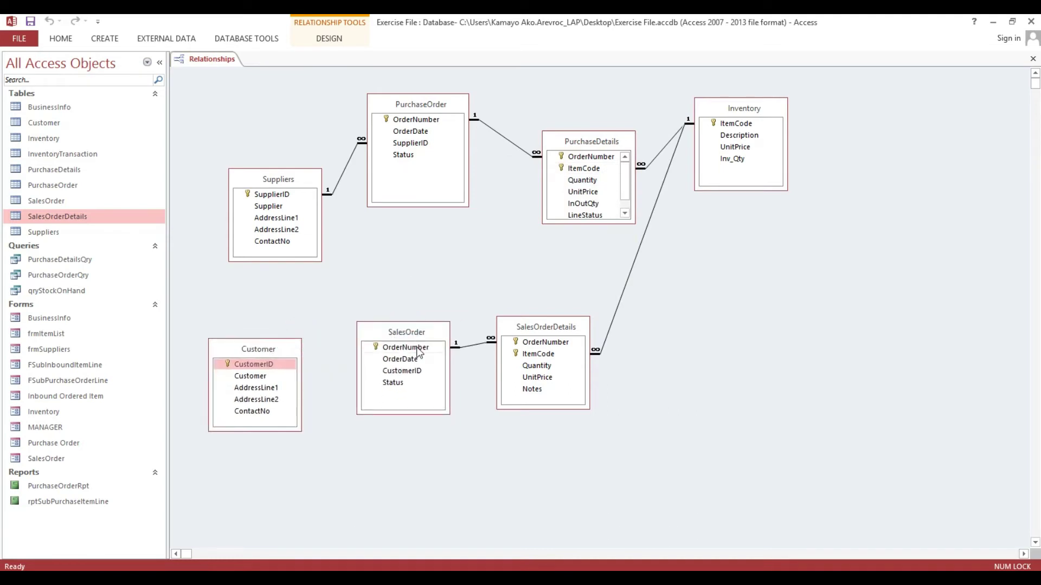
{"action": "left_click_drag", "start_coordinate": [402, 371], "coordinate": [260, 371]}
{"action": "left_click", "coordinate": [421, 242]}
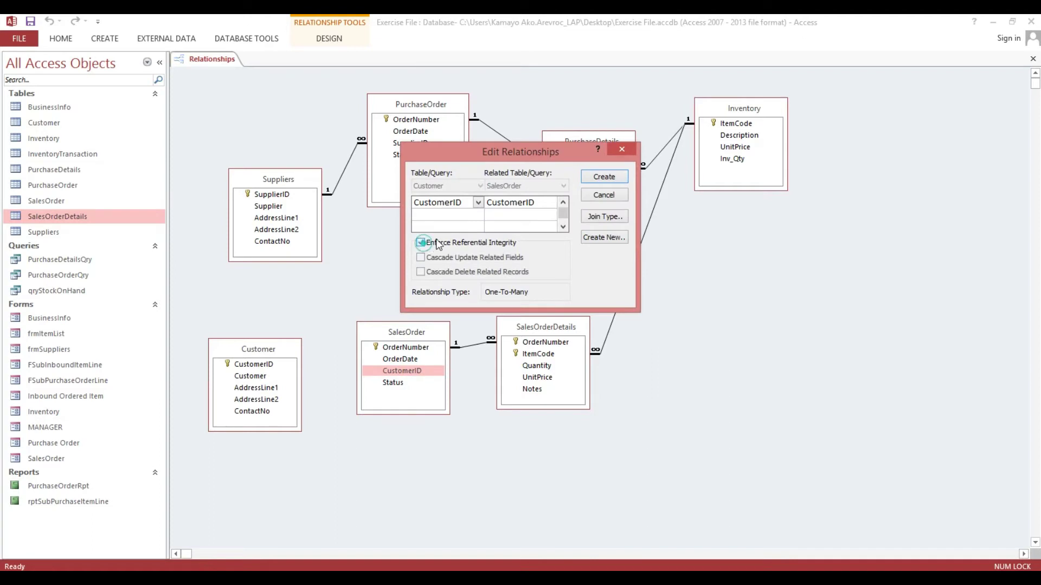
{"action": "left_click", "coordinate": [593, 182]}
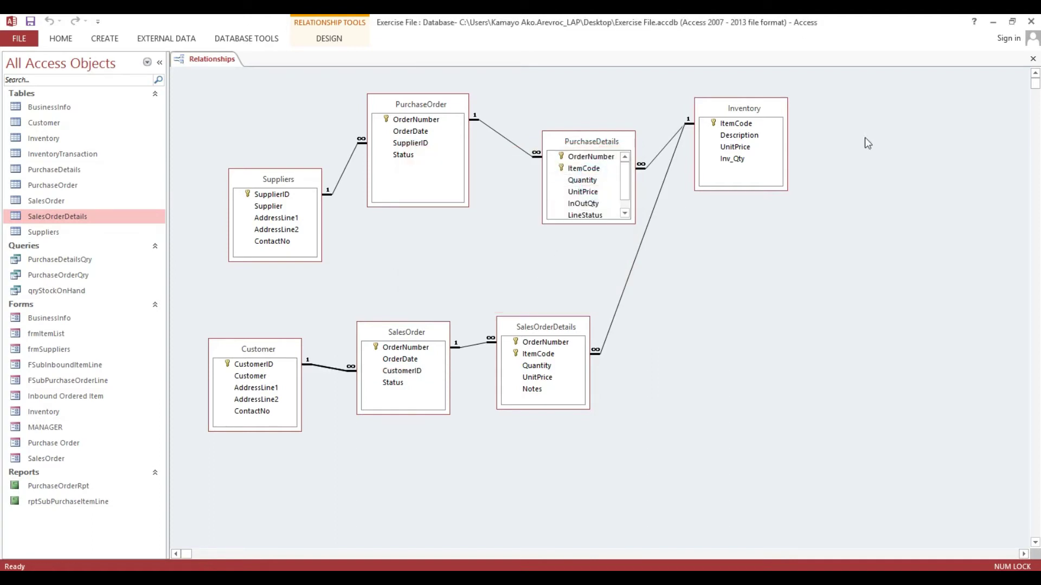
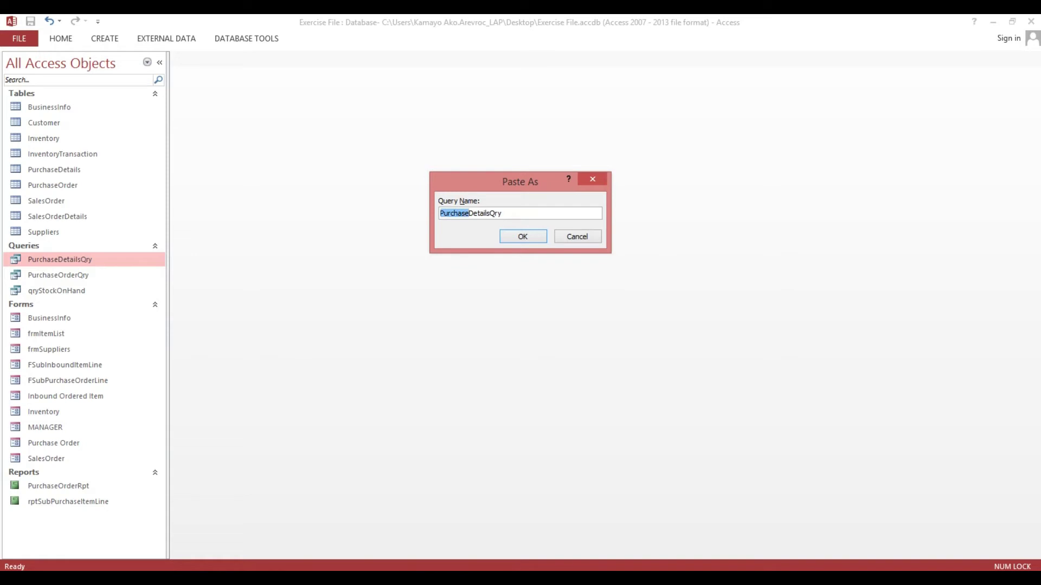
Name the pasted copy of the PurchaseDetailsQry query SalesDetailsQry.
{"action": "type", "text": "Sales"}
{"action": "left_click", "coordinate": [522, 237]}
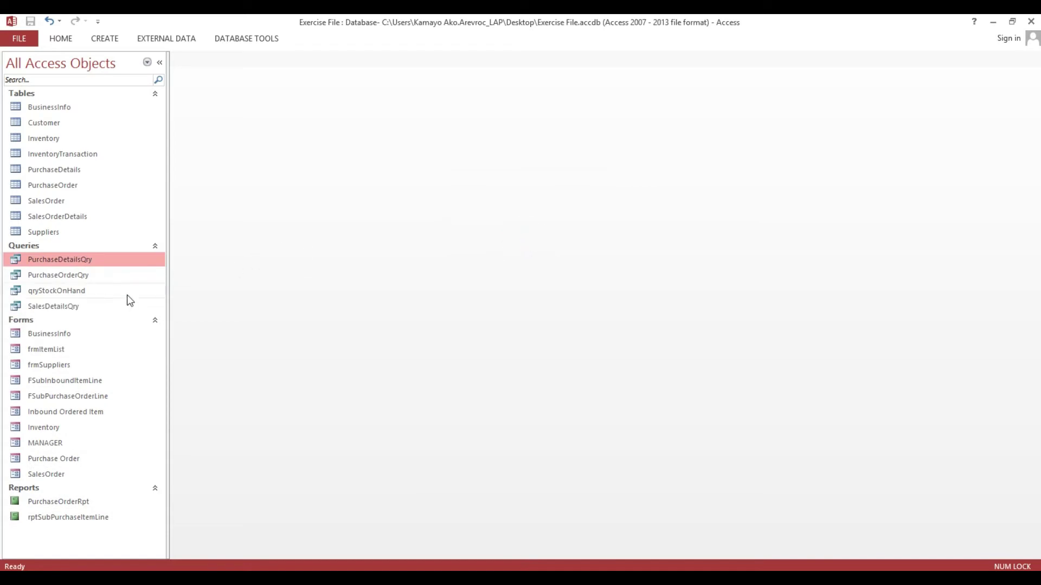
Duplicate the PurchaseOrderQry query under the name SalesOrderQry.
{"action": "left_click", "coordinate": [72, 278]}
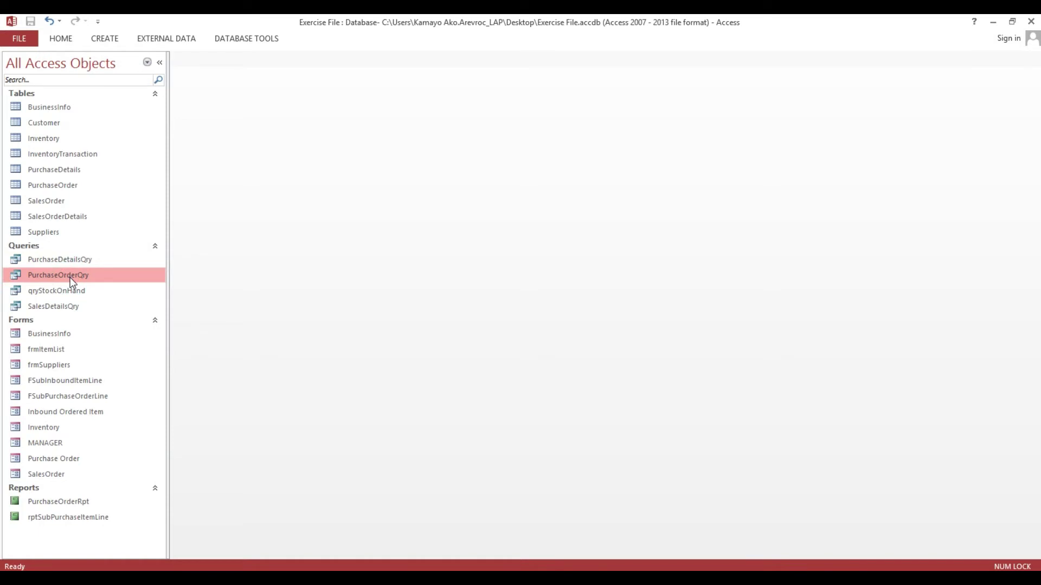
{"action": "key", "text": "ctrl+c"}
{"action": "key", "text": "ctrl+v"}
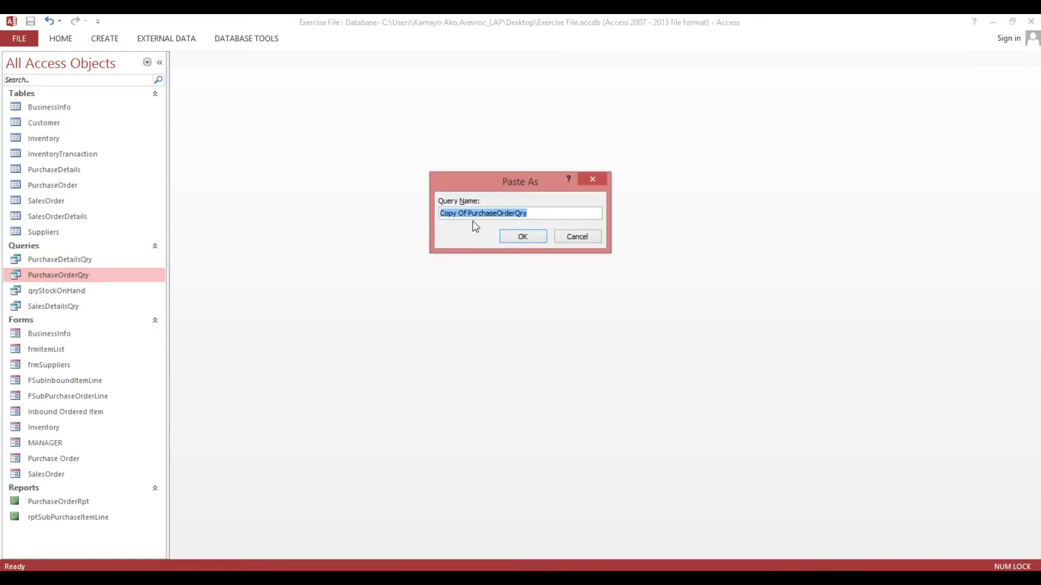
{"action": "left_click", "coordinate": [495, 214]}
{"action": "left_click_drag", "start_coordinate": [495, 215], "coordinate": [298, 212]}
{"action": "key", "text": "Home"}
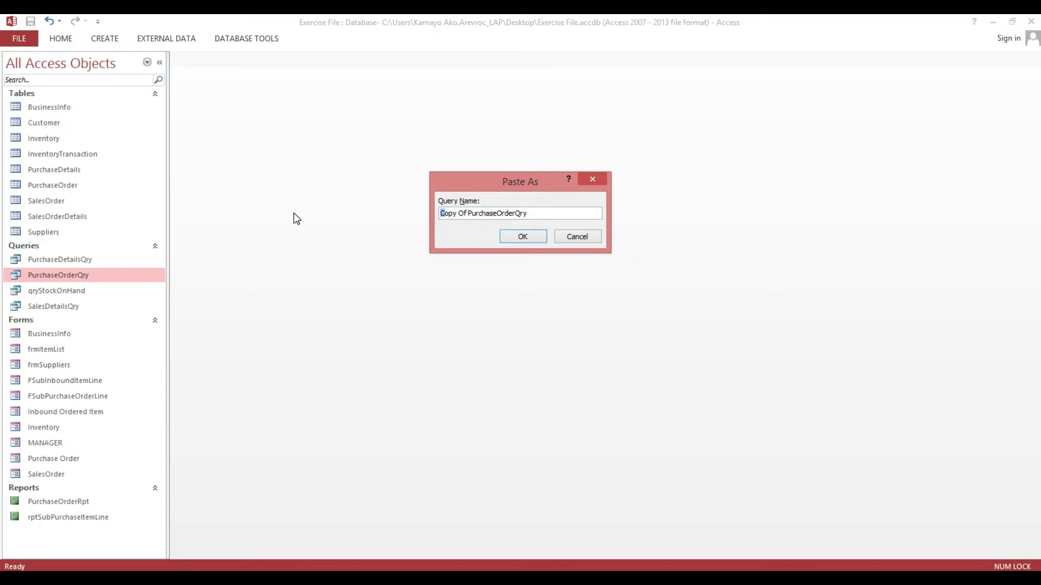
{"action": "key", "text": "shift+Right"}
{"action": "key", "text": "shift+Right"}
{"action": "key", "text": "shift+Right"}
{"action": "key", "text": "shift+Right"}
{"action": "key", "text": "shift+Right"}
{"action": "key", "text": "shift+Right"}
{"action": "key", "text": "shift+Right"}
{"action": "key", "text": "shift+Right"}
{"action": "key", "text": "shift+Right"}
{"action": "key", "text": "shift+Right"}
{"action": "type", "text": "Sales"}
{"action": "left_click", "coordinate": [522, 237]}
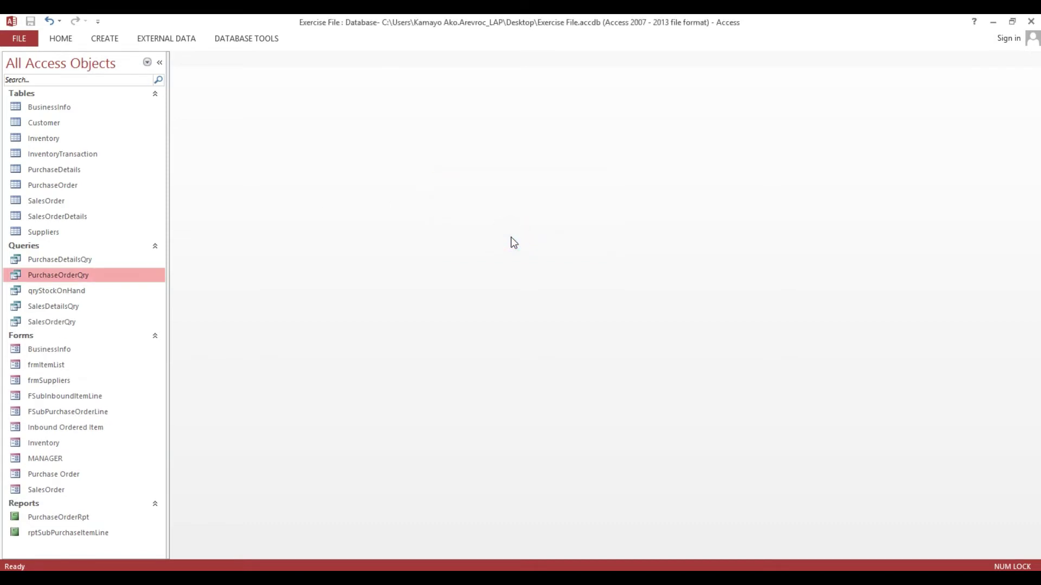
Open the design of the SalesDetailsQry query and shift its PurchaseDetails table away from Inventory.
{"action": "left_click", "coordinate": [73, 307]}
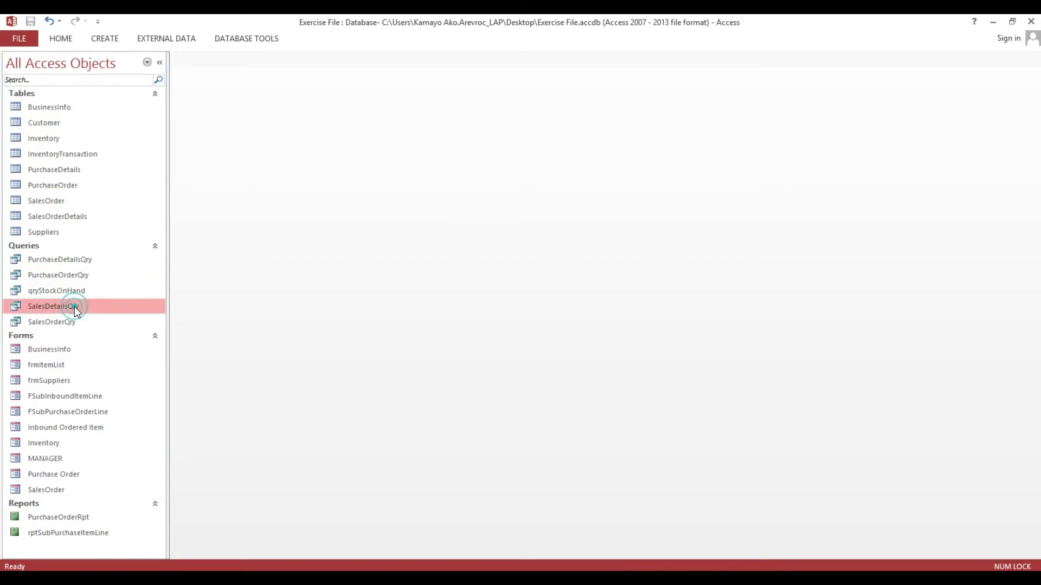
{"action": "right_click", "coordinate": [76, 307]}
{"action": "left_click", "coordinate": [105, 331]}
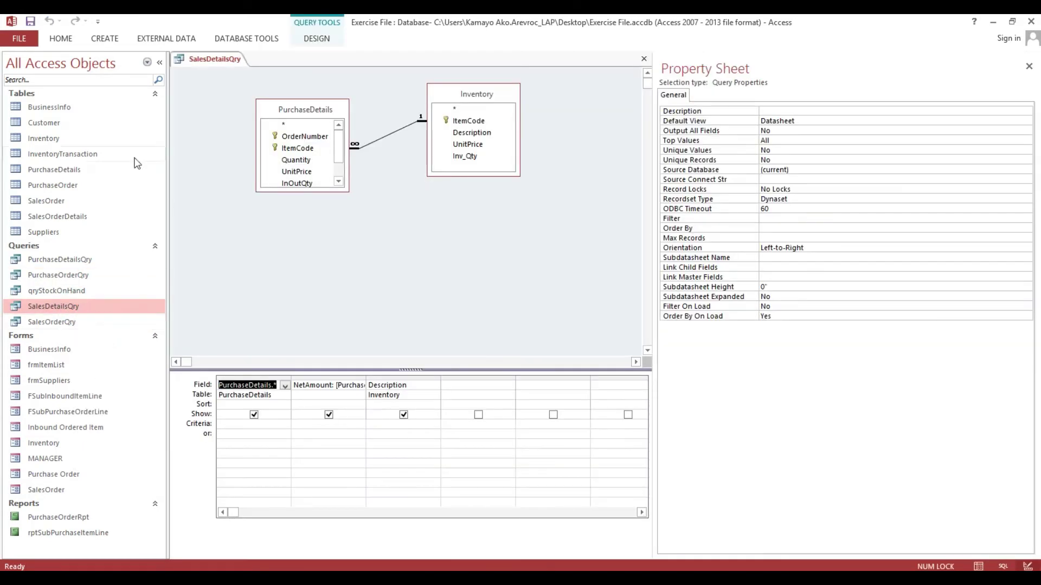
{"action": "left_click_drag", "start_coordinate": [274, 111], "coordinate": [250, 108]}
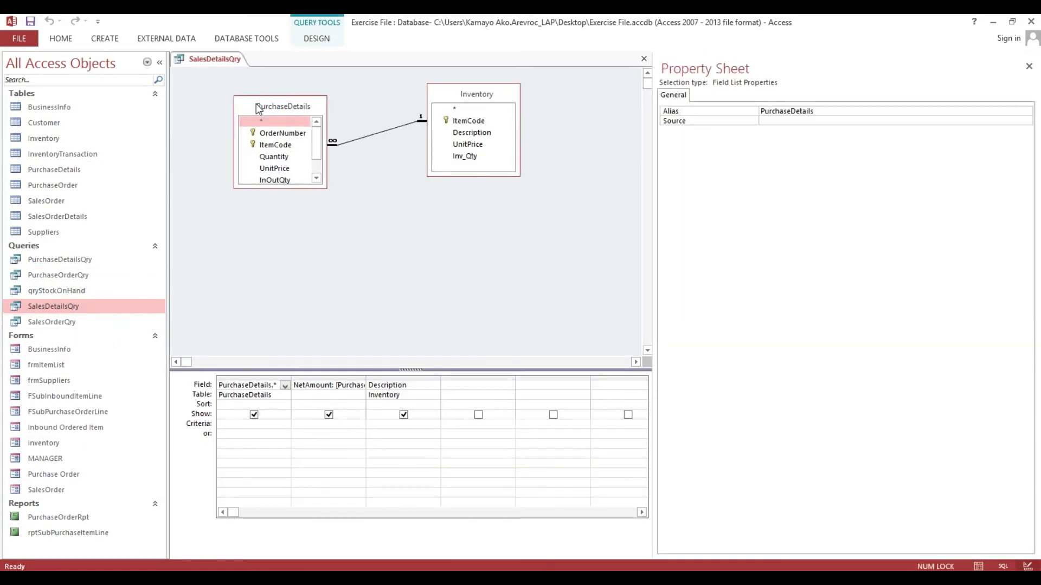
Add the SalesOrderDetails table to the query and place it beneath PurchaseDetails.
{"action": "right_click", "coordinate": [583, 145]}
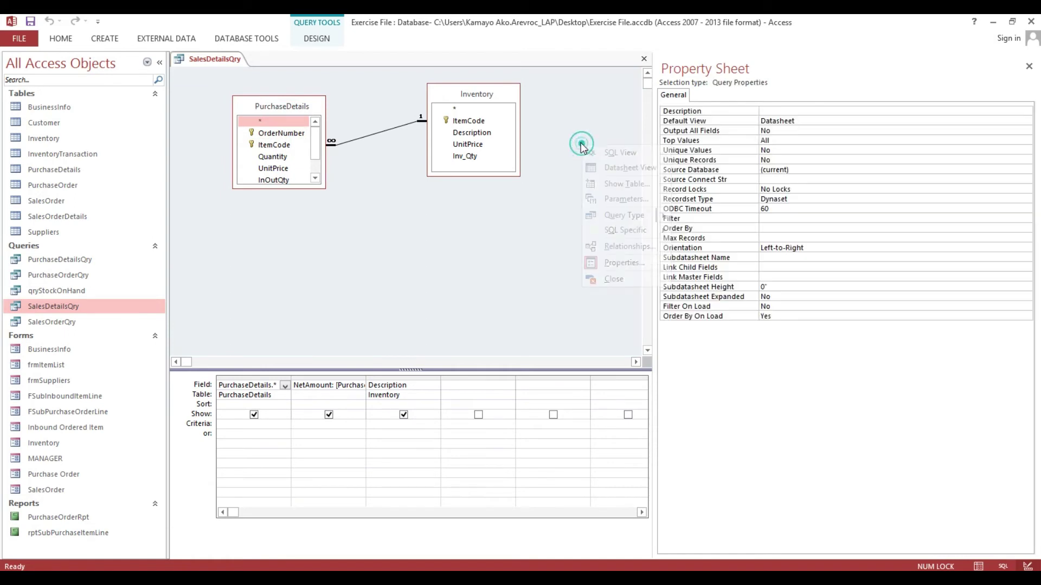
{"action": "left_click", "coordinate": [628, 184]}
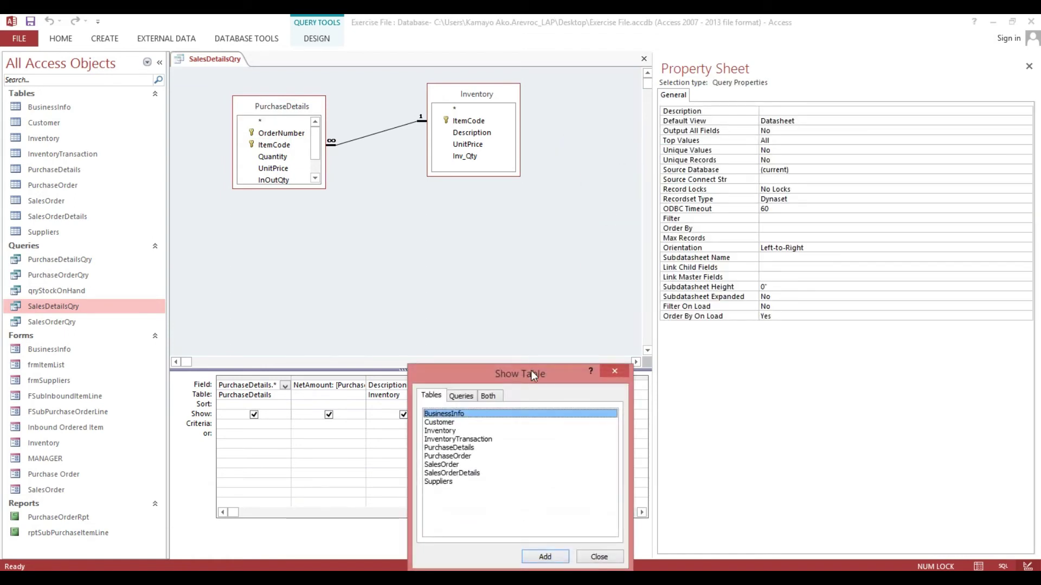
{"action": "left_click_drag", "start_coordinate": [531, 370], "coordinate": [682, 210]}
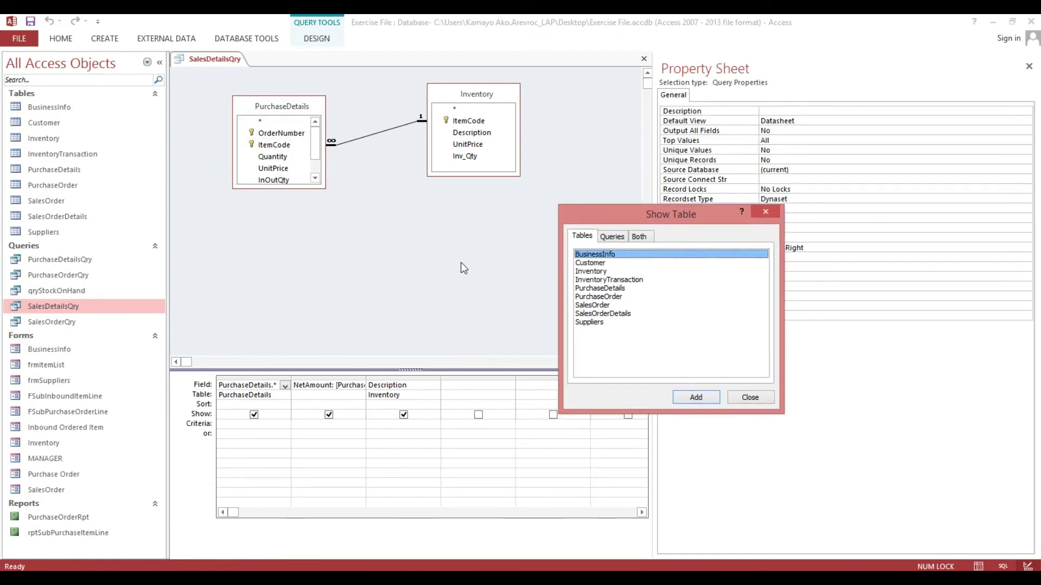
{"action": "double_click", "coordinate": [602, 313]}
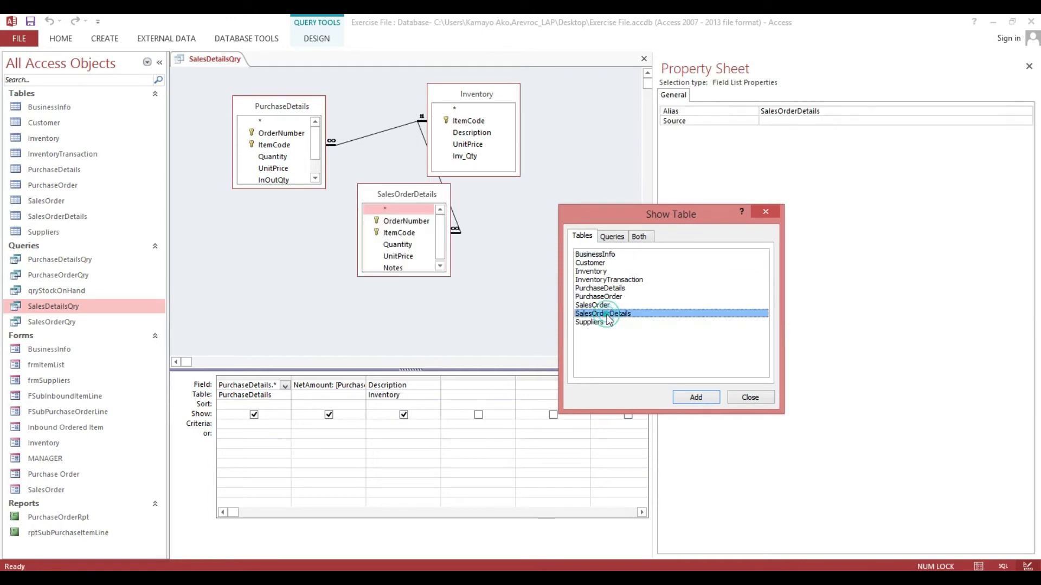
{"action": "left_click", "coordinate": [750, 397]}
{"action": "left_click_drag", "start_coordinate": [400, 198], "coordinate": [252, 214]}
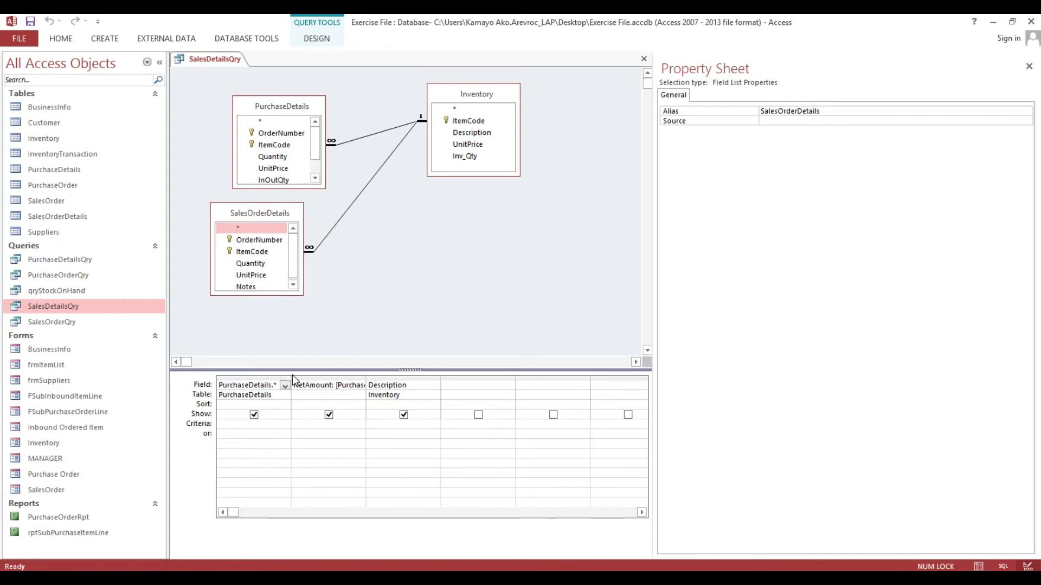
Replace the PurchaseDetails.* column in the query grid with all fields of SalesOrderDetails.
{"action": "left_click_drag", "start_coordinate": [292, 375], "coordinate": [381, 384]}
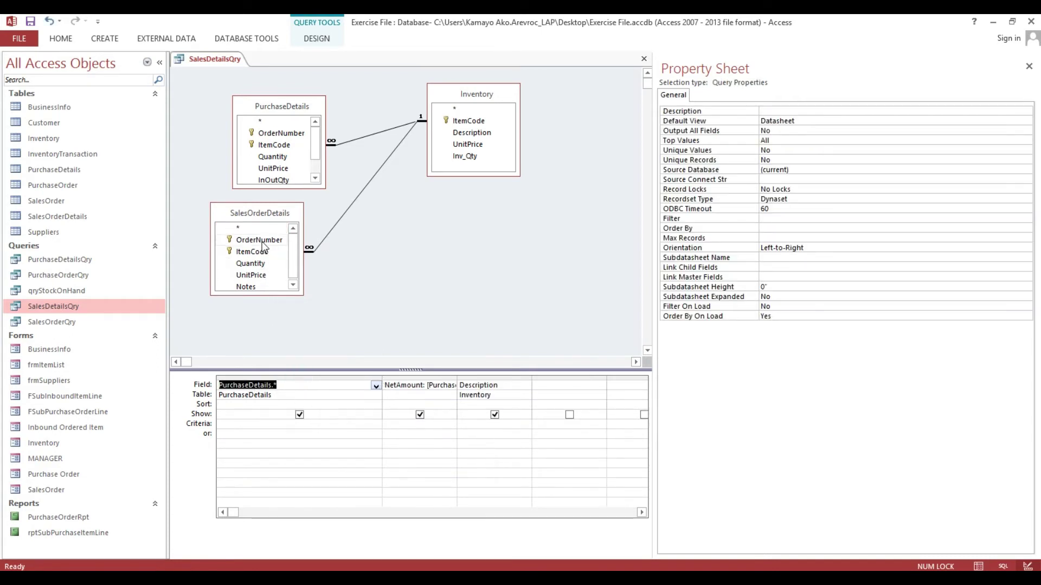
{"action": "left_click", "coordinate": [247, 228]}
{"action": "left_click_drag", "start_coordinate": [247, 228], "coordinate": [240, 382]}
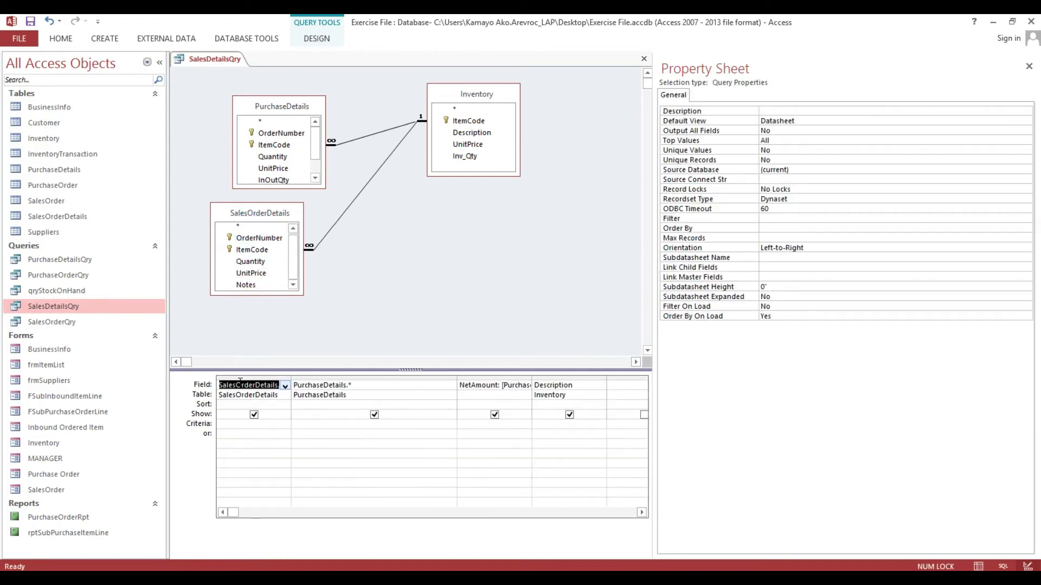
{"action": "left_click", "coordinate": [317, 375]}
{"action": "right_click", "coordinate": [319, 378]}
{"action": "left_click", "coordinate": [346, 416]}
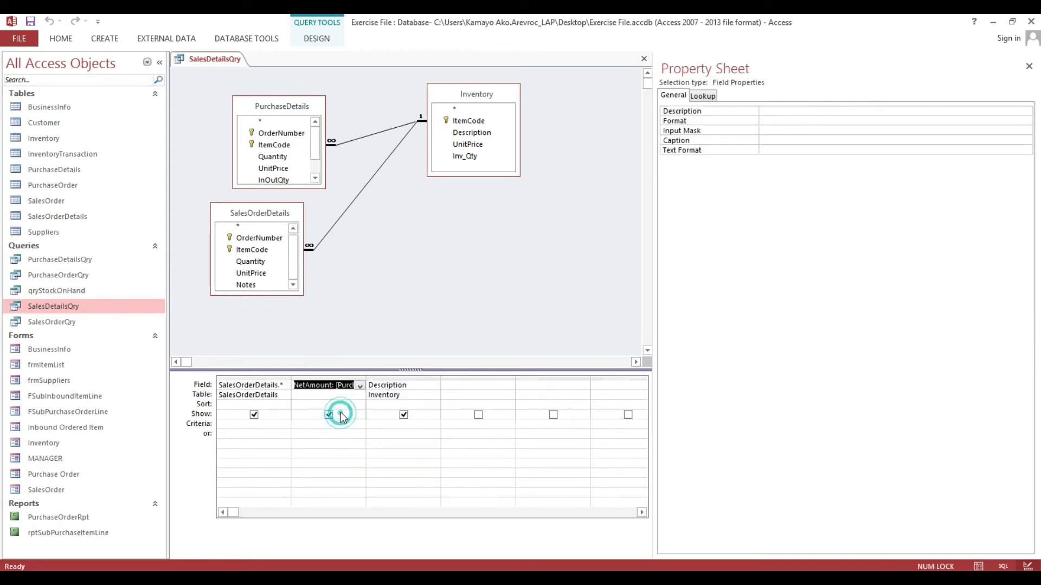
Widen the NetAmount column and change its expression to [SalesOrderDetails].[UnitPrice]*[Quantity].
{"action": "left_click_drag", "start_coordinate": [366, 379], "coordinate": [476, 374]}
{"action": "left_click", "coordinate": [341, 385]}
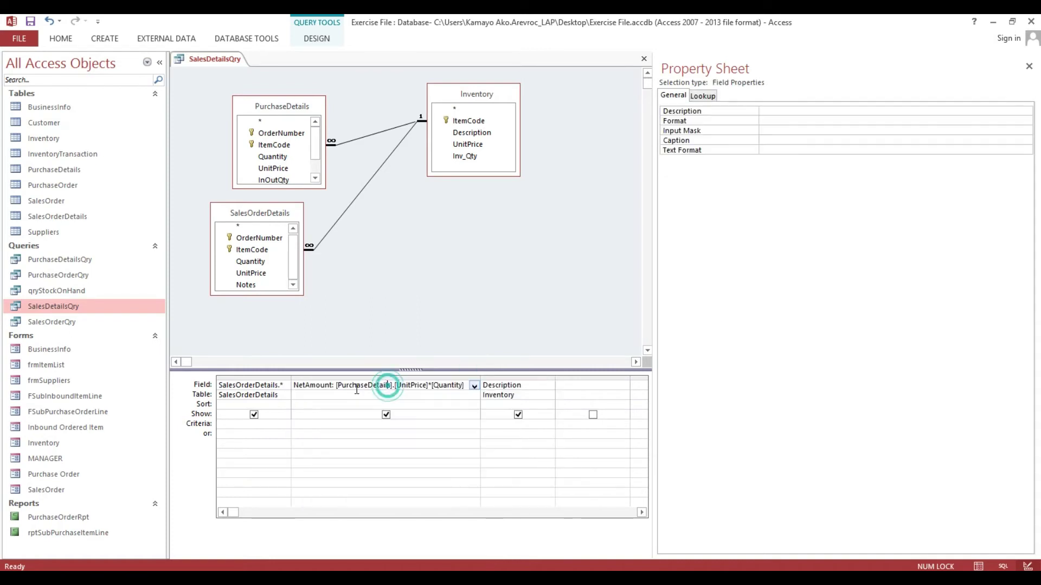
{"action": "left_click_drag", "start_coordinate": [339, 385], "coordinate": [374, 387]}
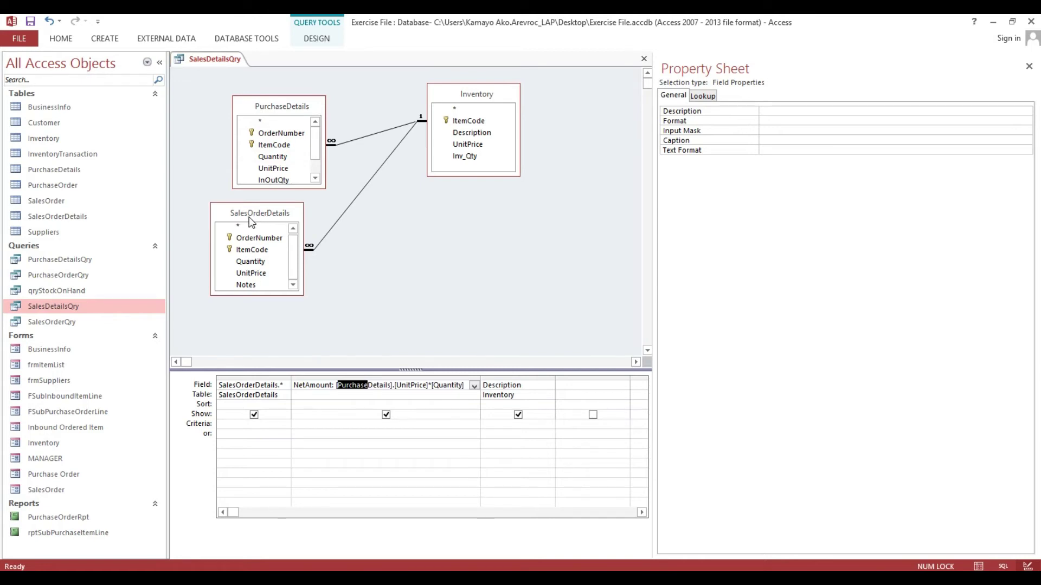
{"action": "type", "text": "SalesO"}
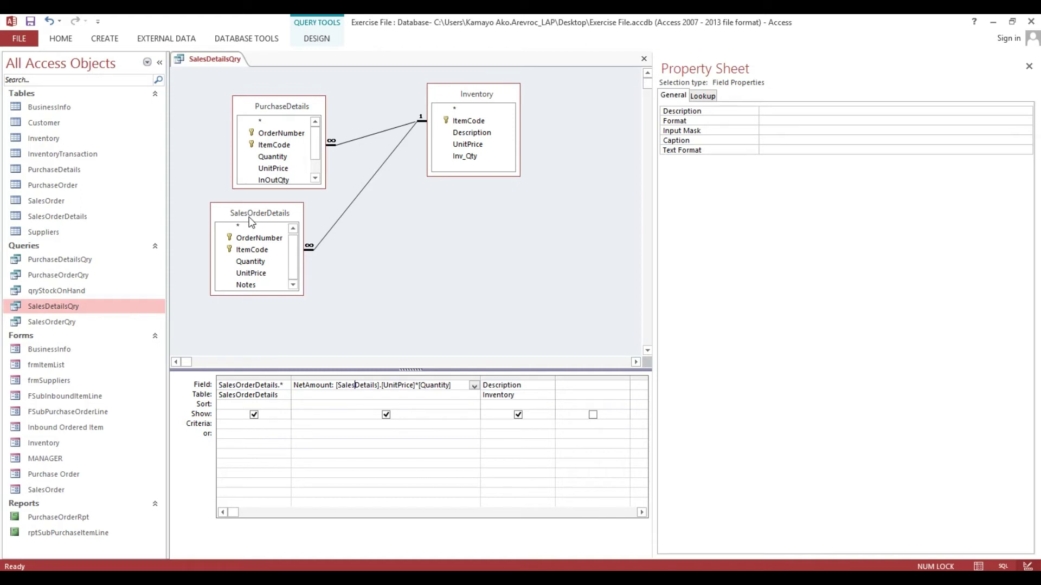
{"action": "type", "text": "rder"}
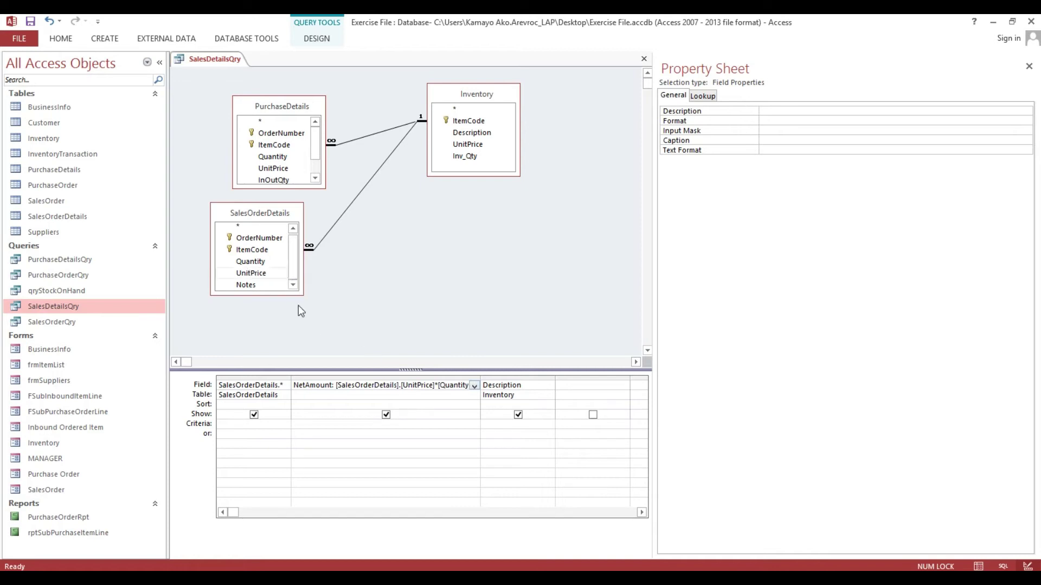
{"action": "left_click", "coordinate": [420, 386]}
Remove the PurchaseDetails table from SalesDetailsQry, shift SalesOrderDetails up beside Inventory, and close the query with its changes saved.
{"action": "right_click", "coordinate": [277, 108]}
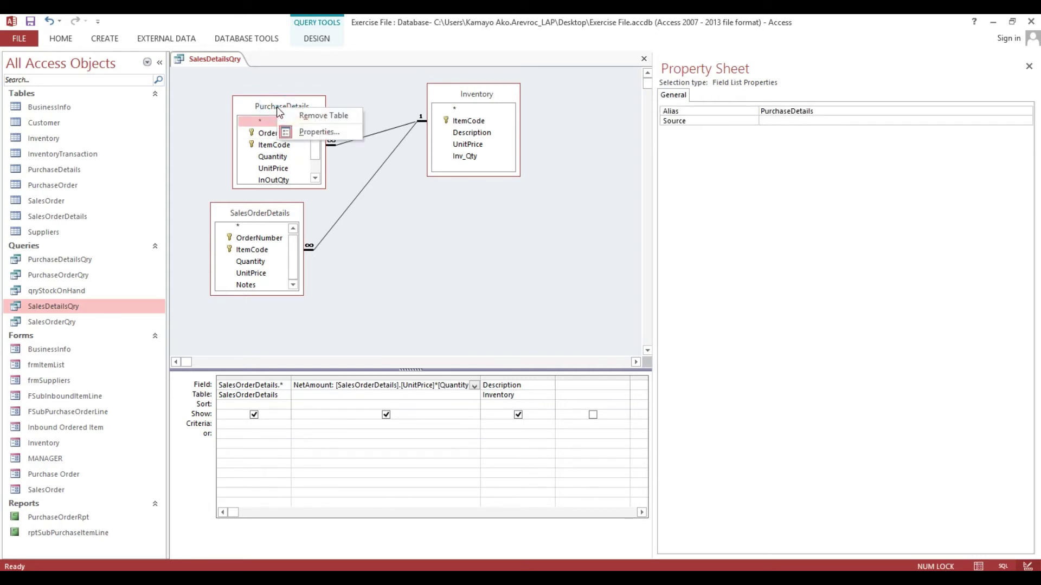
{"action": "left_click", "coordinate": [317, 115]}
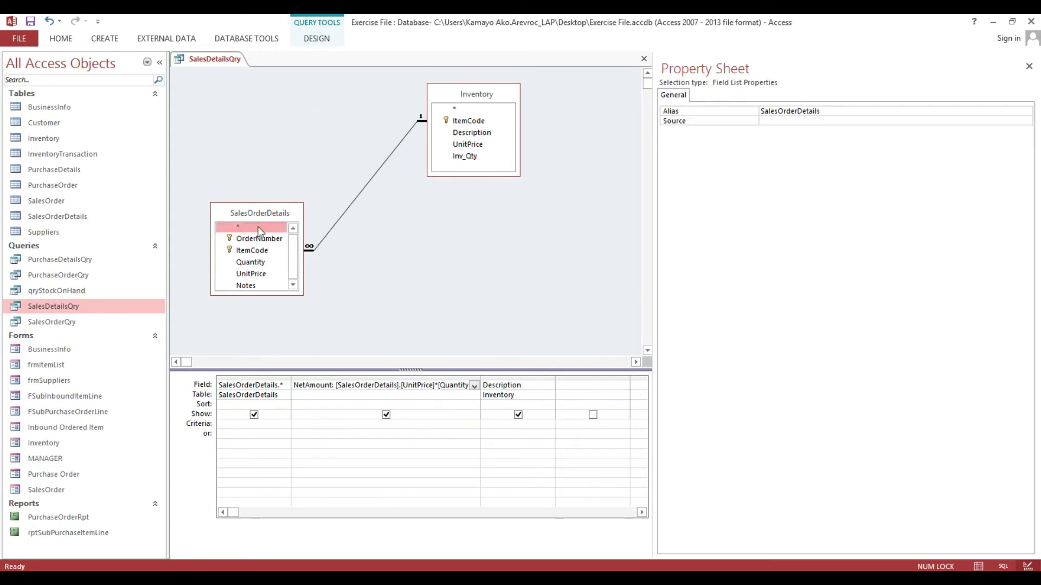
{"action": "left_click_drag", "start_coordinate": [255, 215], "coordinate": [267, 163]}
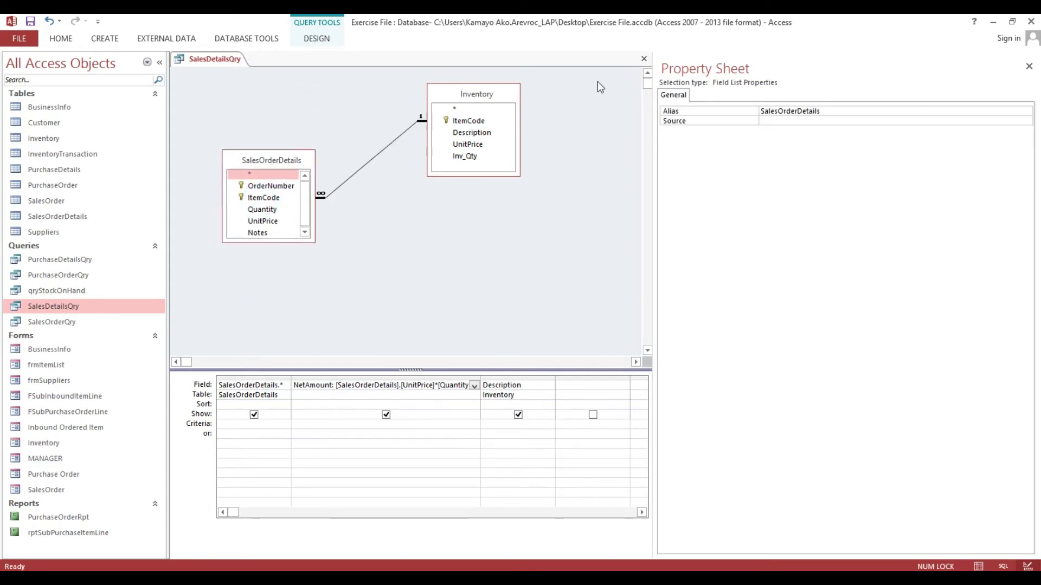
{"action": "left_click", "coordinate": [643, 59]}
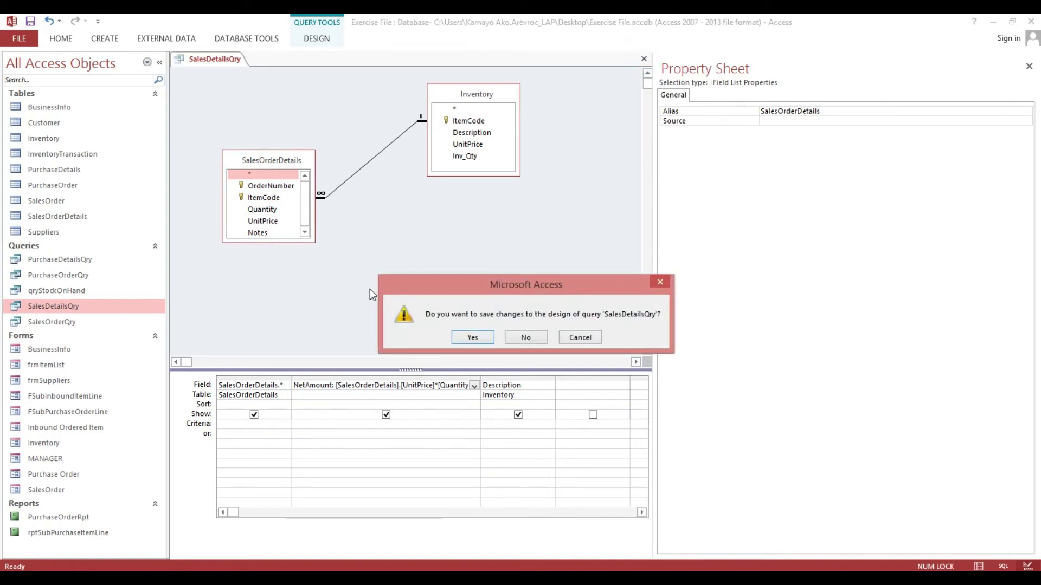
{"action": "left_click", "coordinate": [476, 340]}
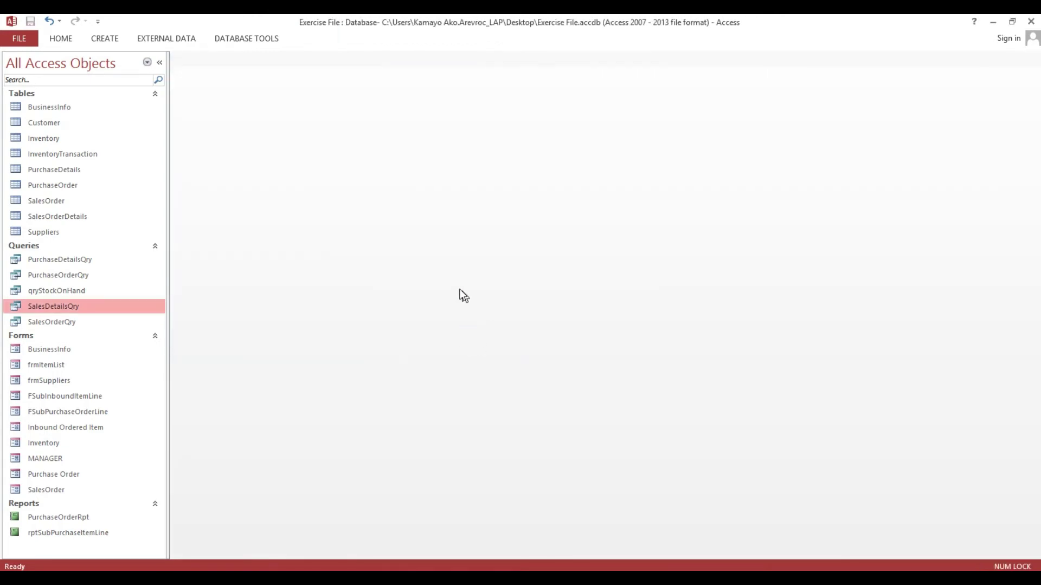
Open the design of the SalesOrderQry query, add the Customer table and place it beneath Suppliers.
{"action": "right_click", "coordinate": [67, 320]}
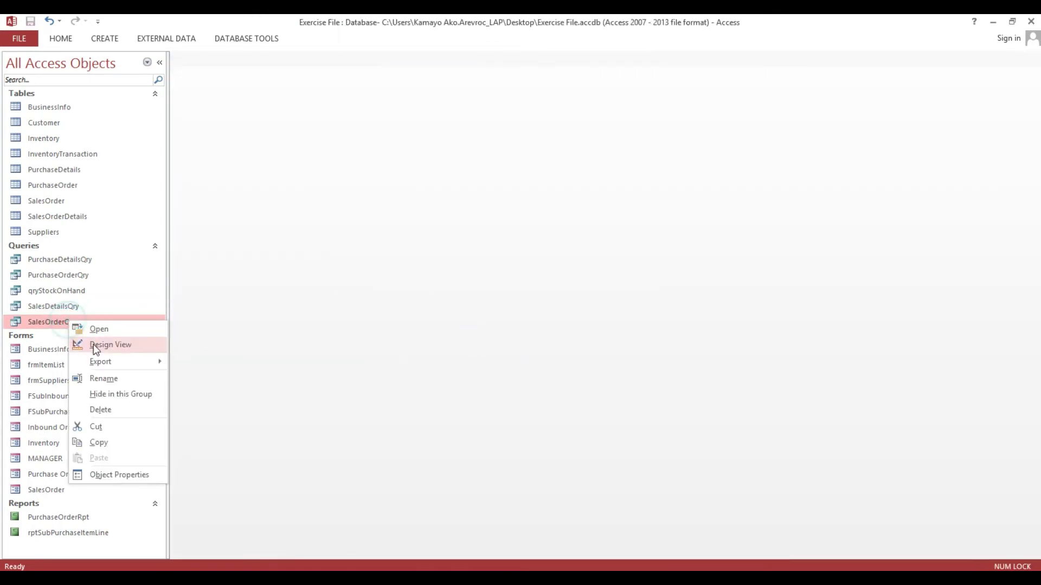
{"action": "left_click", "coordinate": [95, 350]}
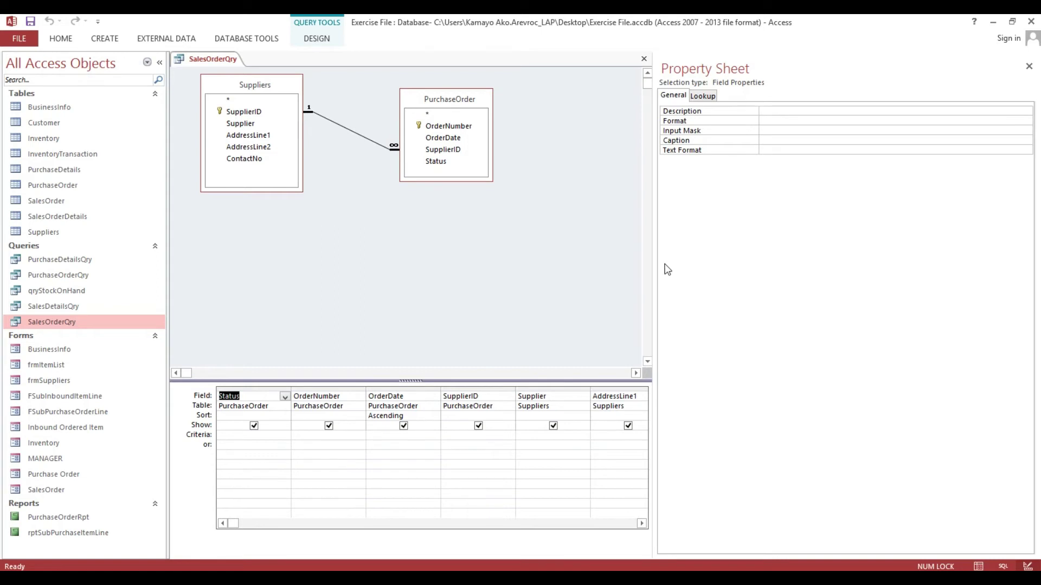
{"action": "left_click_drag", "start_coordinate": [656, 261], "coordinate": [667, 262]}
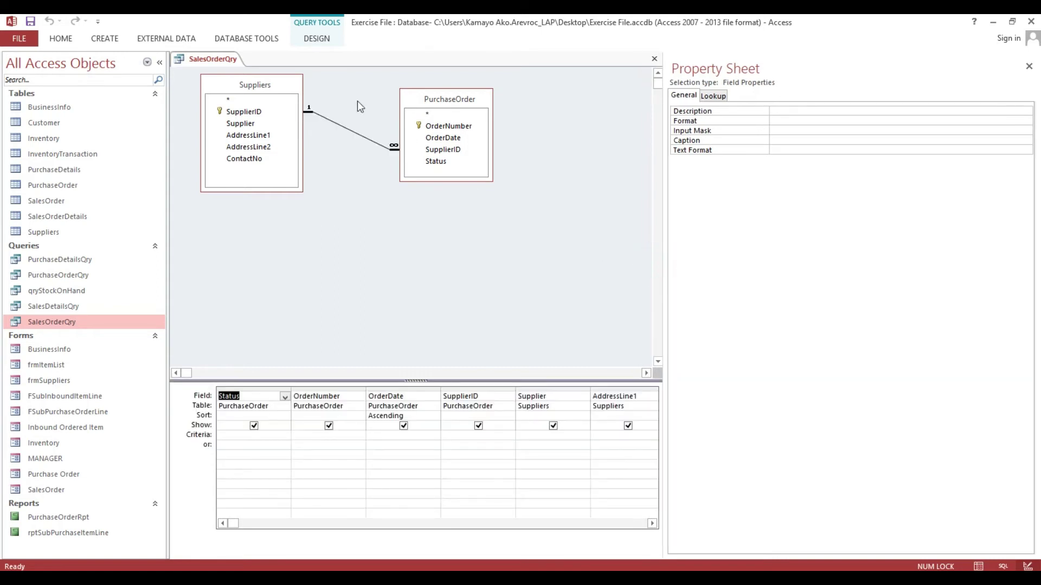
{"action": "right_click", "coordinate": [558, 251]}
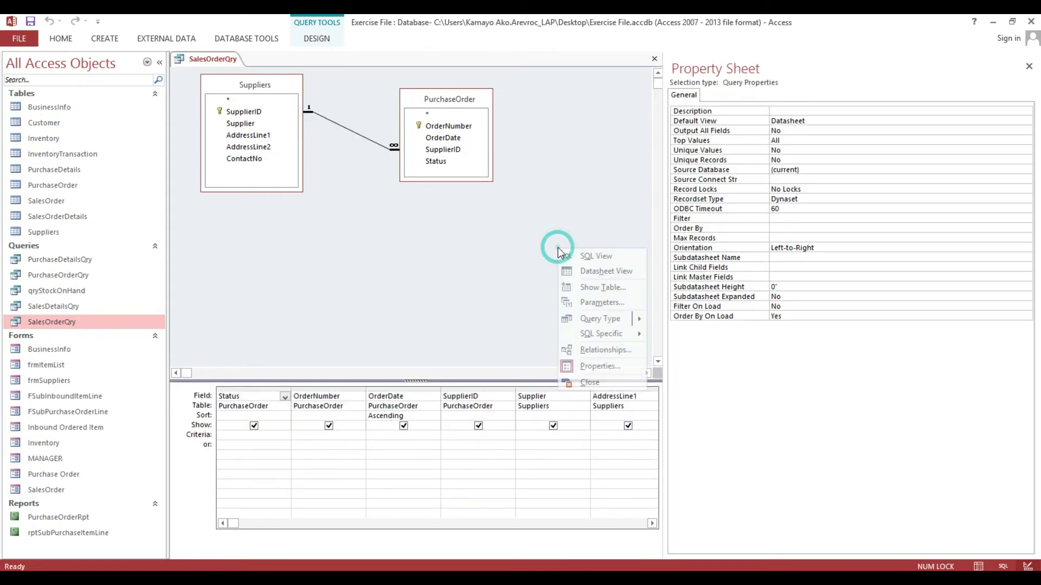
{"action": "left_click", "coordinate": [581, 287]}
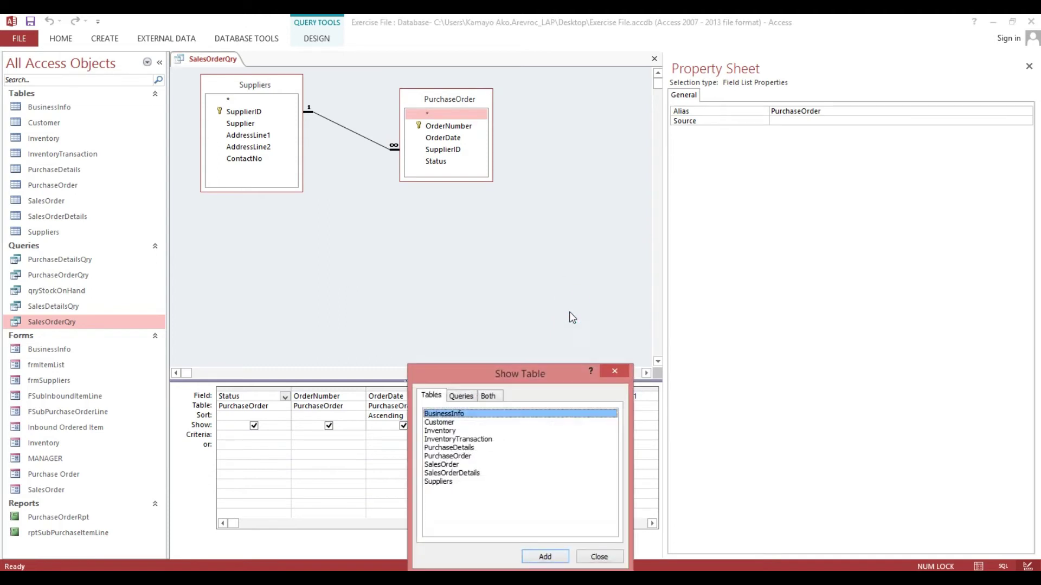
{"action": "left_click_drag", "start_coordinate": [527, 377], "coordinate": [588, 213]}
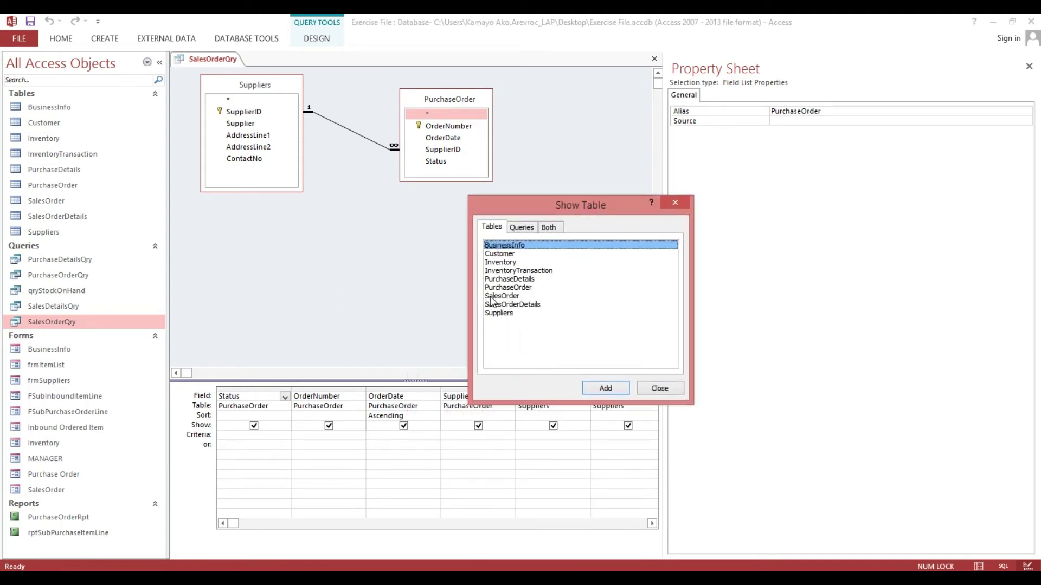
{"action": "double_click", "coordinate": [497, 254]}
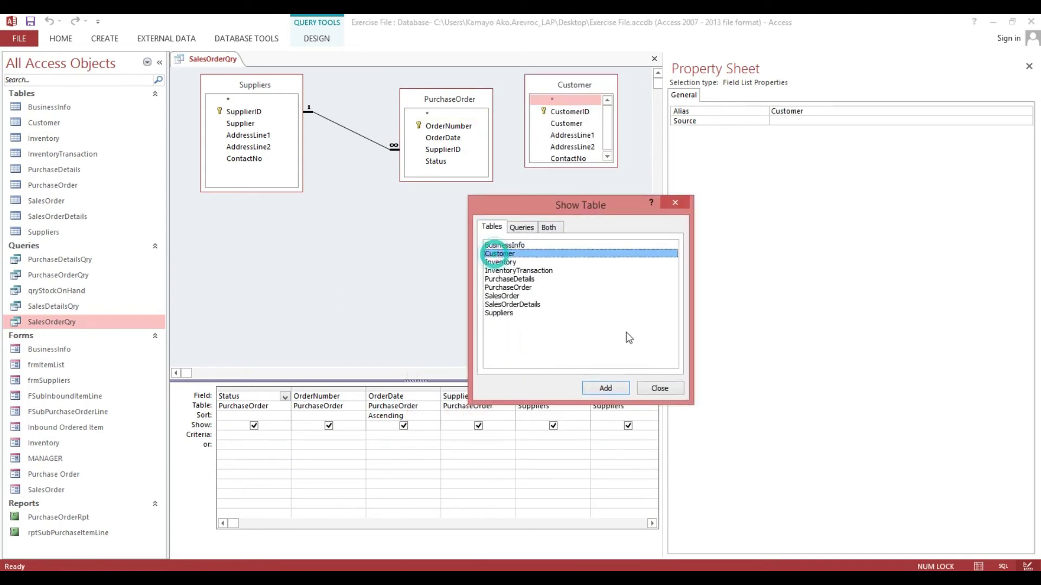
{"action": "left_click", "coordinate": [659, 388]}
{"action": "left_click_drag", "start_coordinate": [575, 82], "coordinate": [324, 233]}
Shift the PurchaseOrder table away from Suppliers and add the SalesOrder table to the query.
{"action": "left_click_drag", "start_coordinate": [467, 99], "coordinate": [487, 115]}
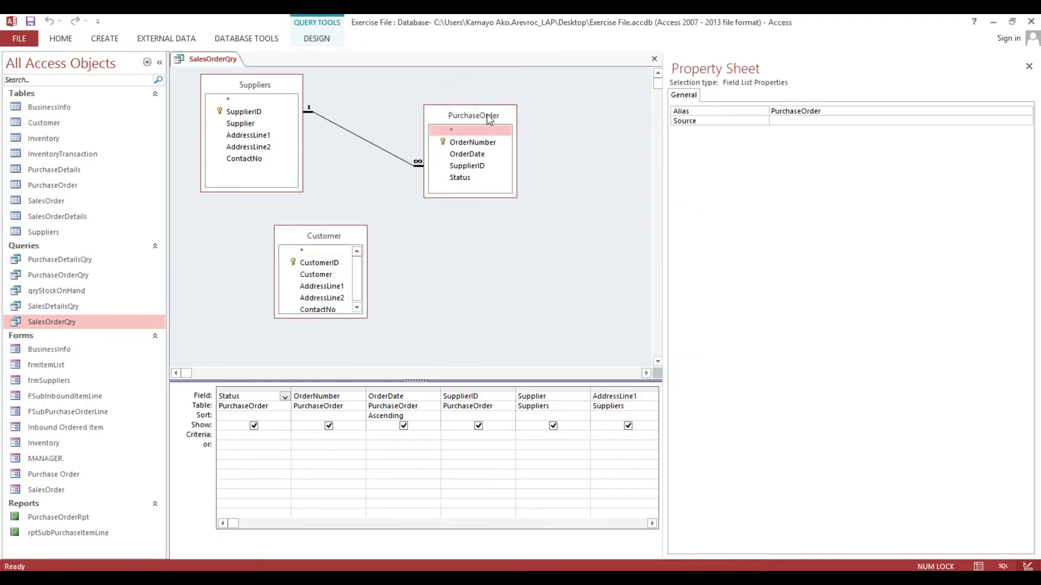
{"action": "right_click", "coordinate": [565, 173]}
{"action": "left_click", "coordinate": [598, 214]}
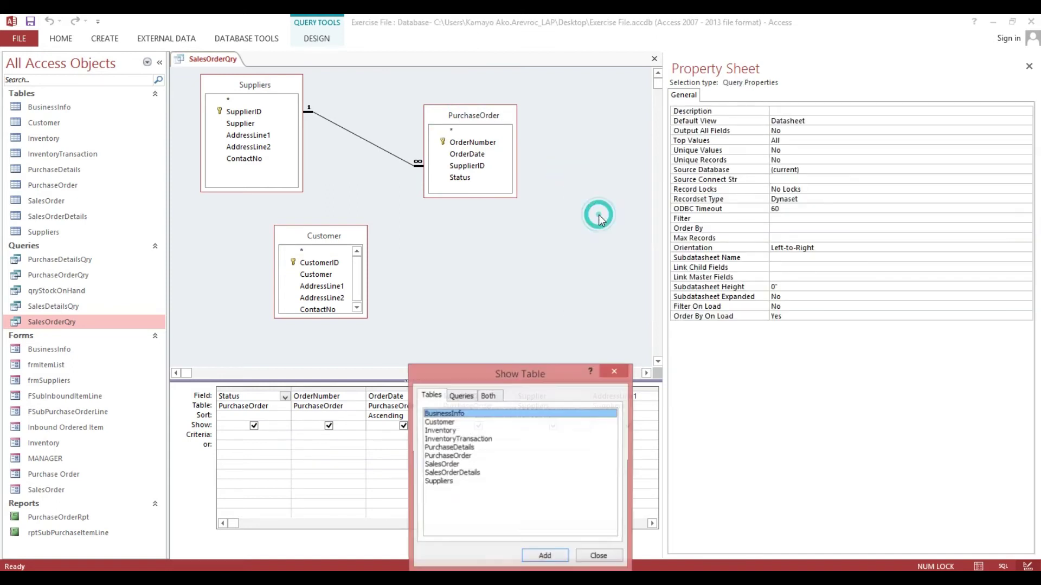
{"action": "left_click_drag", "start_coordinate": [514, 377], "coordinate": [584, 236]}
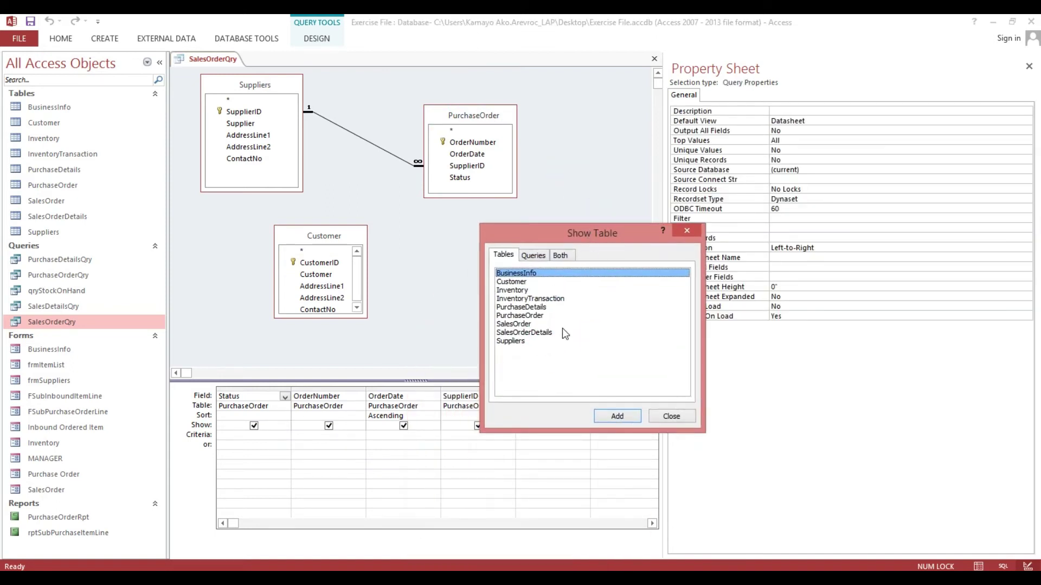
{"action": "double_click", "coordinate": [525, 325]}
{"action": "left_click", "coordinate": [682, 416]}
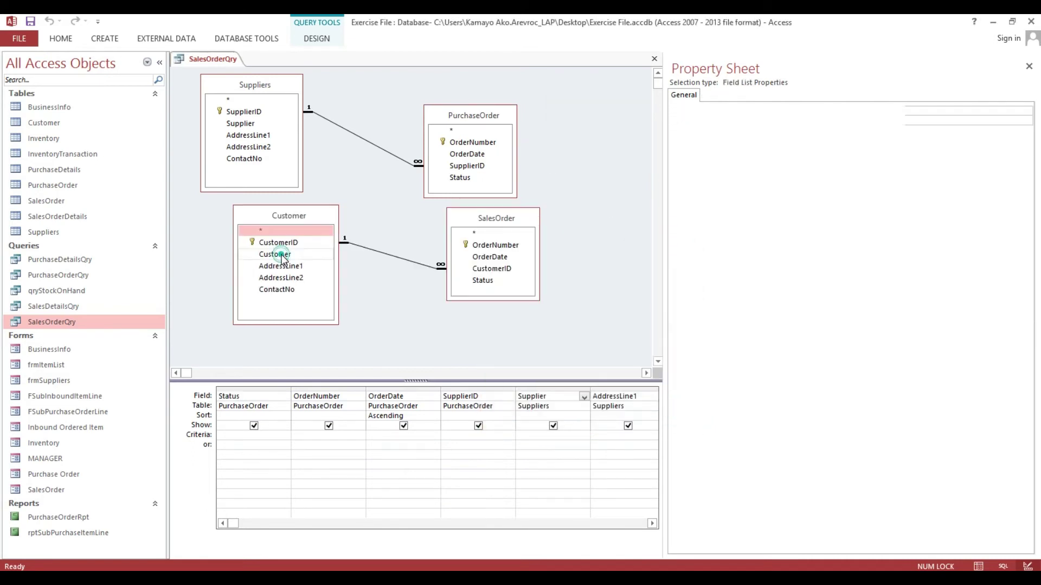
Replace the Supplier column in the query grid with the Customer field of the Customer table.
{"action": "left_click_drag", "start_coordinate": [274, 256], "coordinate": [564, 412]}
{"action": "left_click", "coordinate": [608, 388]}
{"action": "right_click", "coordinate": [610, 390]}
{"action": "left_click", "coordinate": [634, 430]}
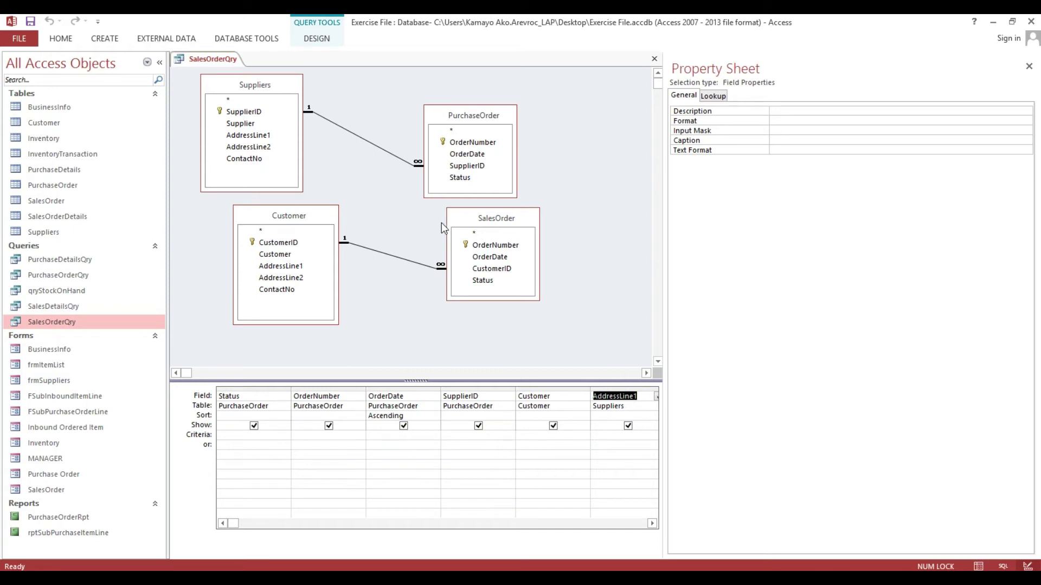
Replace the SupplierID column in the query grid with the CustomerID field of SalesOrder.
{"action": "left_click_drag", "start_coordinate": [495, 270], "coordinate": [485, 400]}
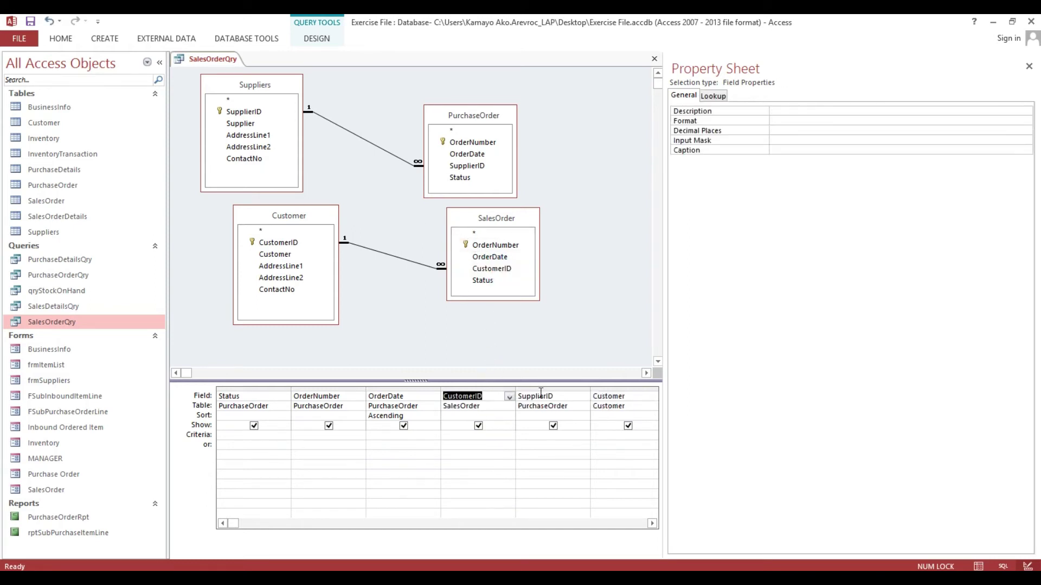
{"action": "right_click", "coordinate": [541, 389]}
{"action": "left_click", "coordinate": [536, 430]}
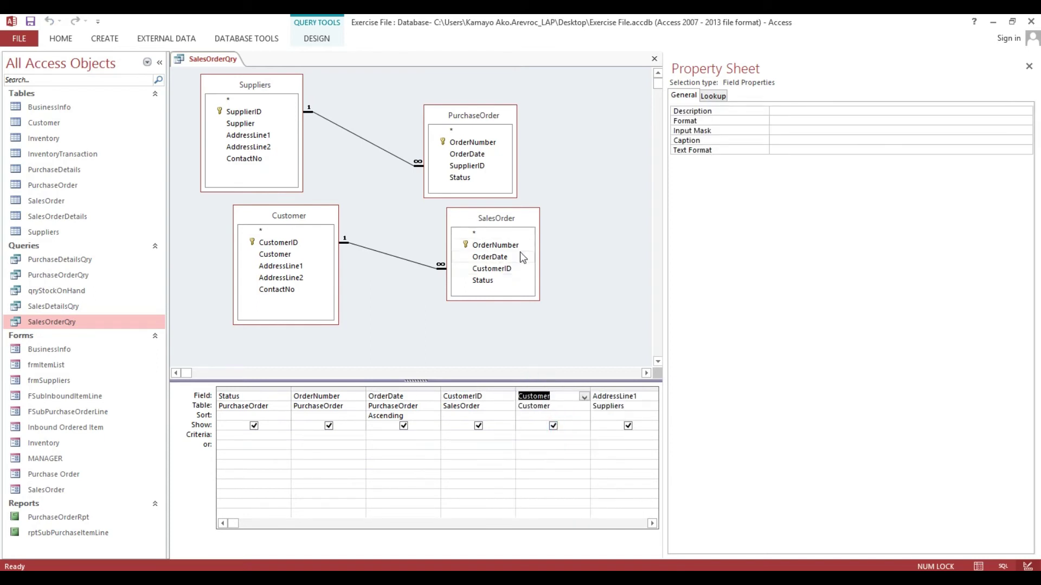
Replace PurchaseOrder's OrderDate column with the OrderDate field of SalesOrder and sort it Ascending.
{"action": "left_click_drag", "start_coordinate": [499, 258], "coordinate": [387, 397]}
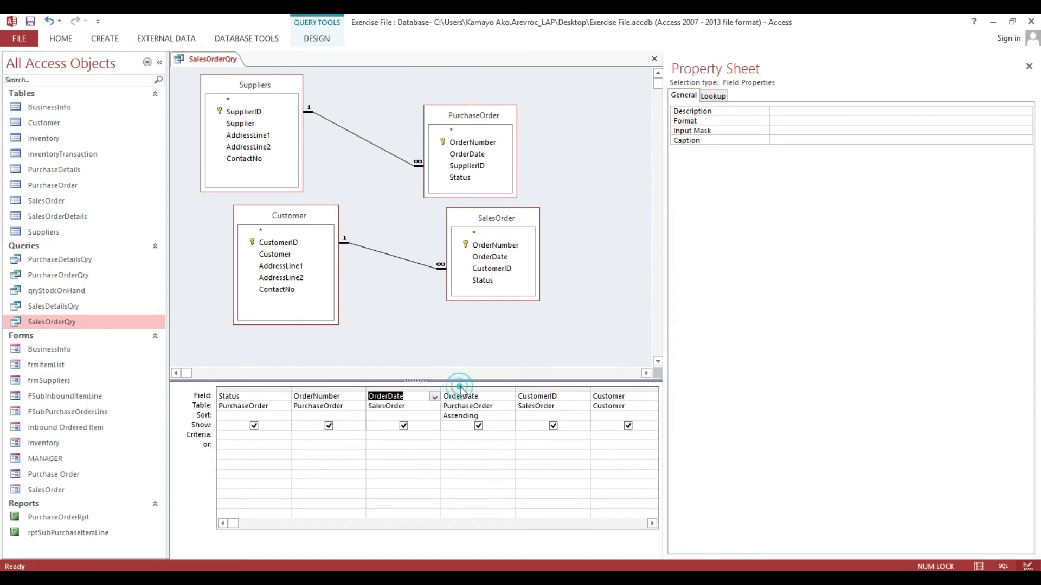
{"action": "right_click", "coordinate": [459, 386]}
{"action": "left_click", "coordinate": [487, 428]}
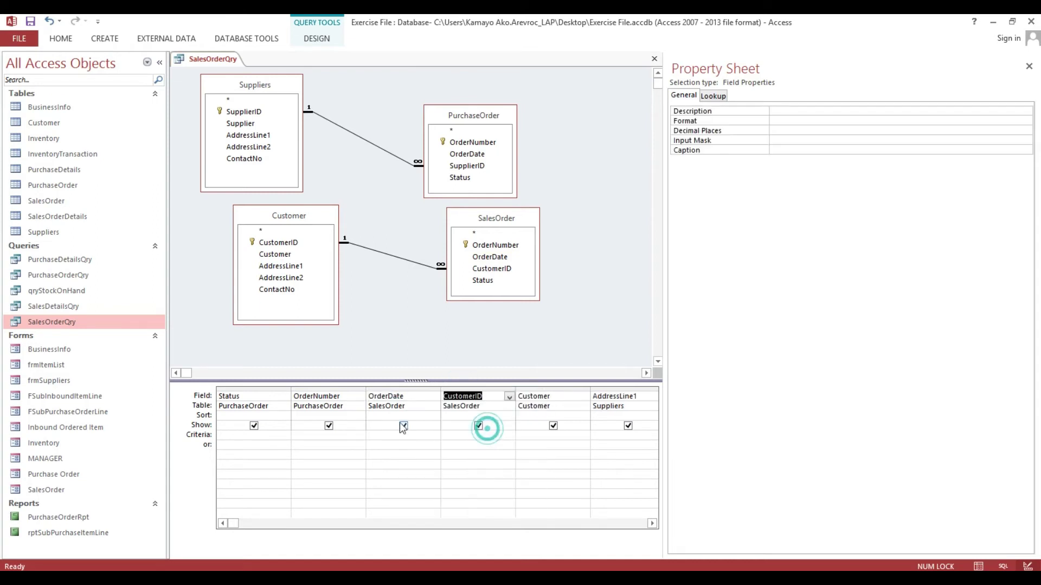
{"action": "double_click", "coordinate": [395, 415]}
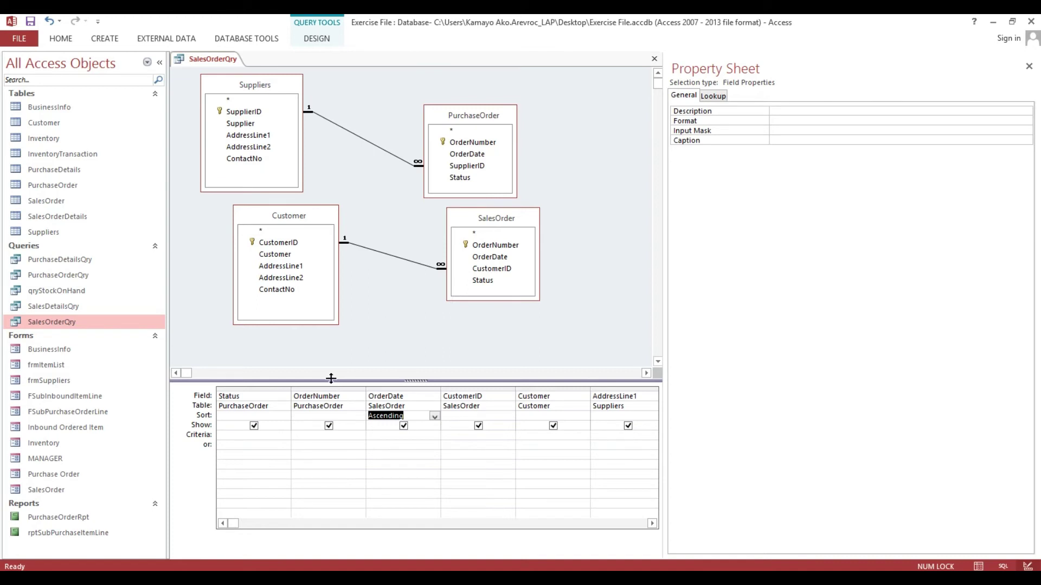
Change the source table of the OrderNumber and Status columns to SalesOrder.
{"action": "left_click", "coordinate": [344, 408]}
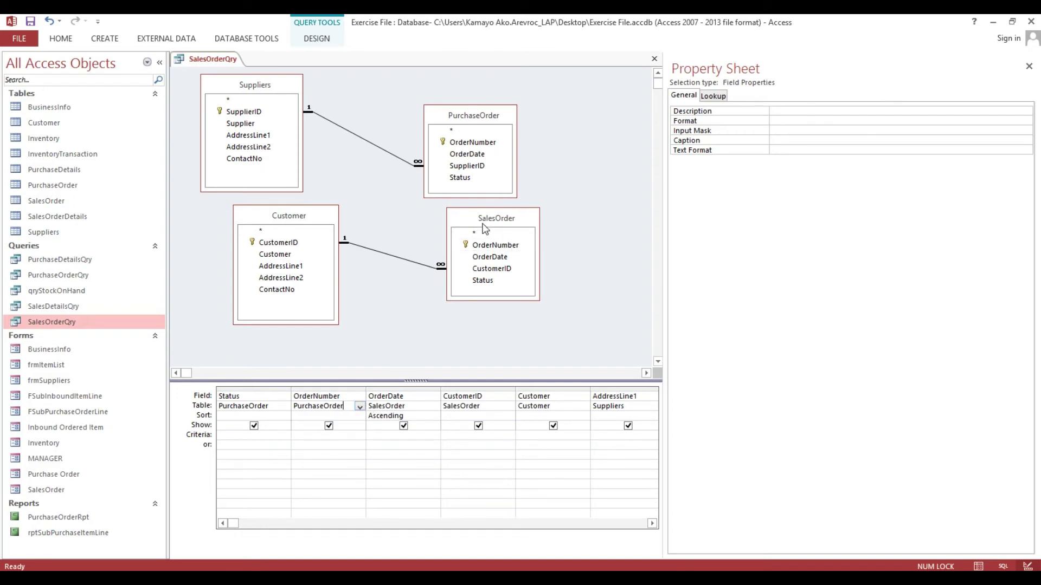
{"action": "left_click", "coordinate": [361, 408]}
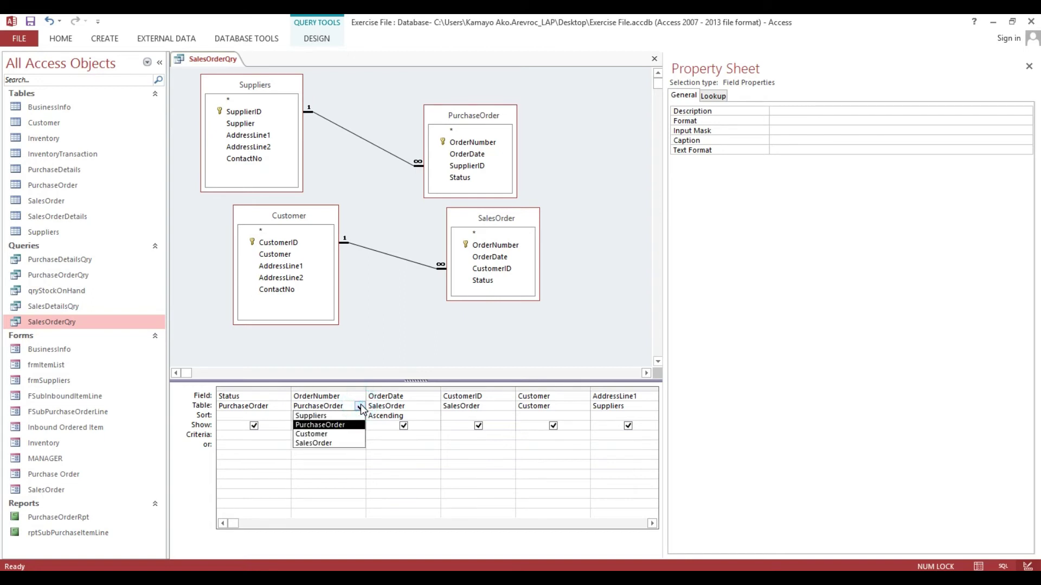
{"action": "left_click", "coordinate": [322, 441]}
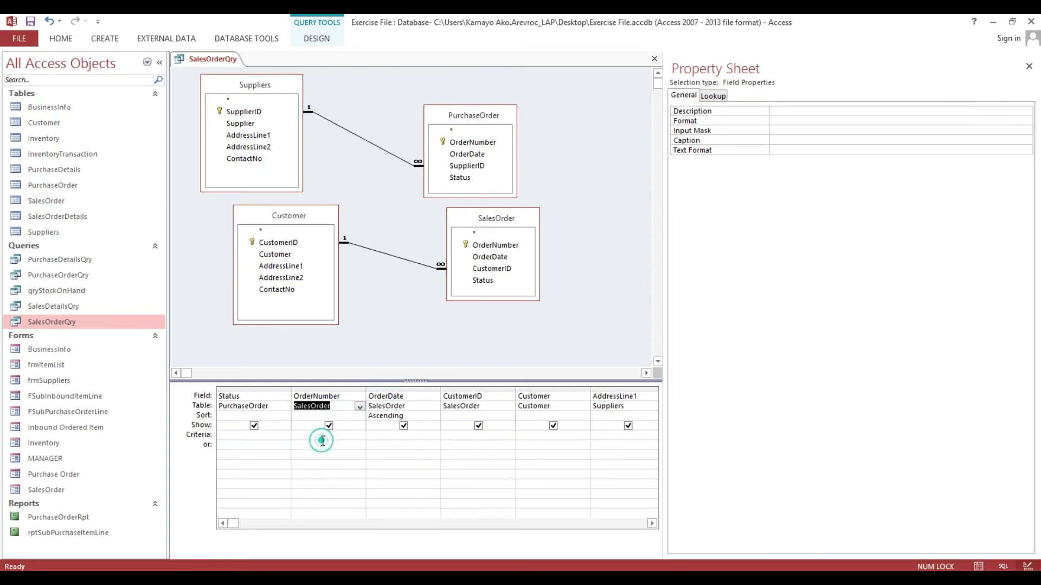
{"action": "left_click", "coordinate": [284, 407]}
{"action": "left_click", "coordinate": [271, 444]}
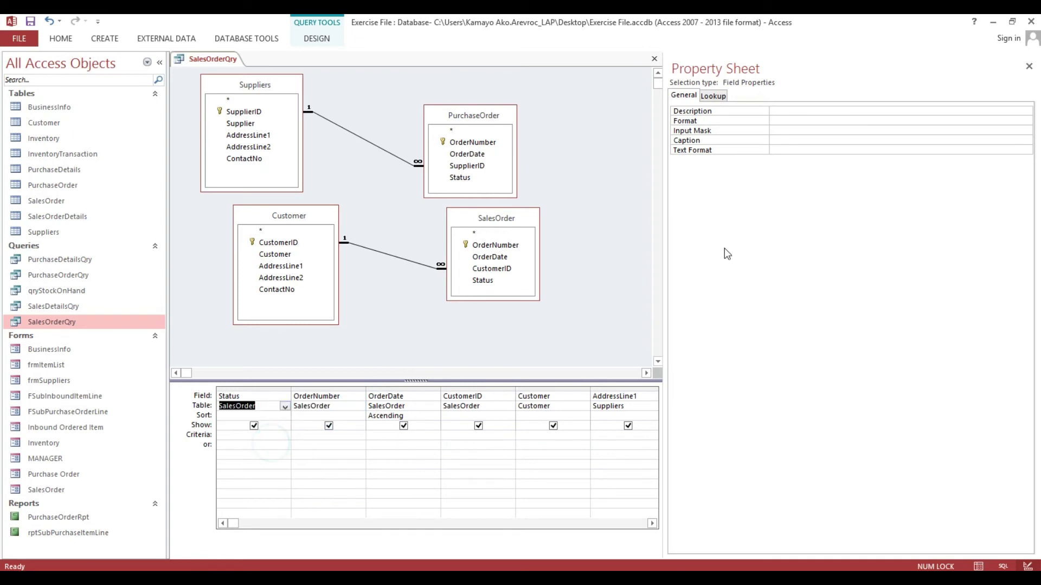
Widen the query design area and change the source table of AddressLine1, AddressLine2 and ContactNo to Customer.
{"action": "left_click_drag", "start_coordinate": [664, 242], "coordinate": [958, 243]}
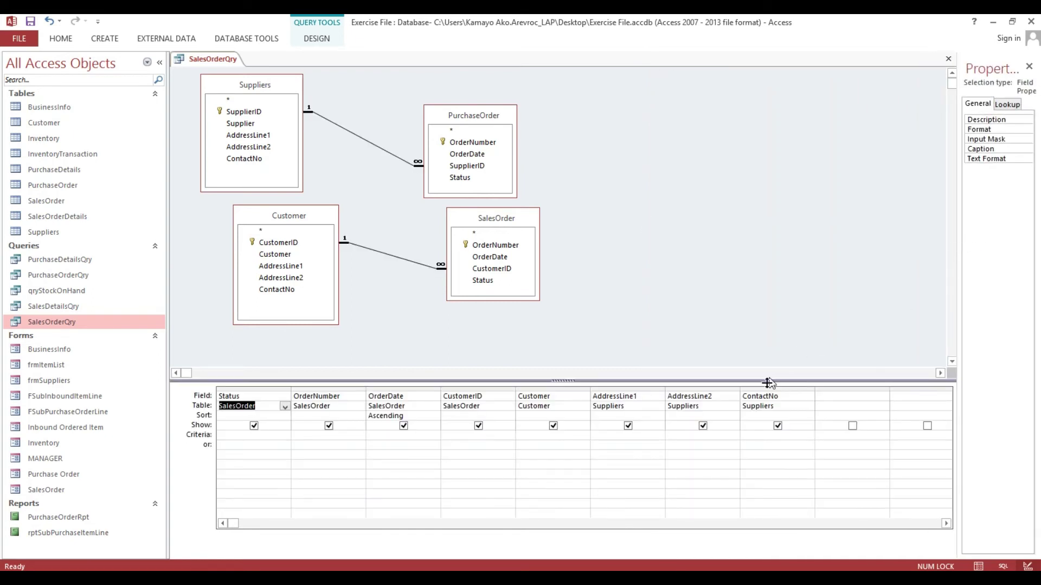
{"action": "left_click", "coordinate": [658, 407]}
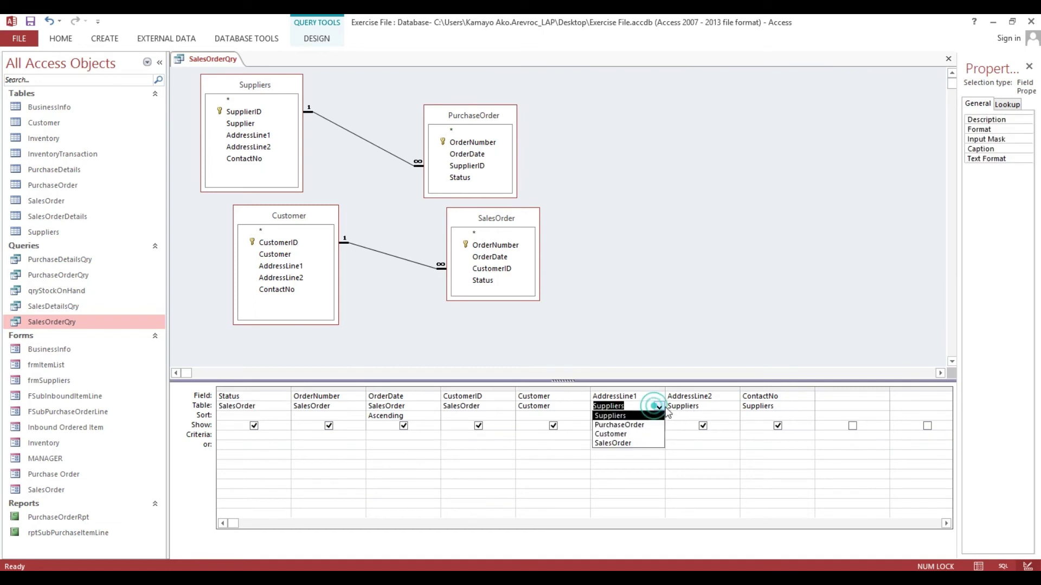
{"action": "left_click", "coordinate": [627, 434]}
{"action": "left_click", "coordinate": [719, 408]}
{"action": "left_click", "coordinate": [734, 407]}
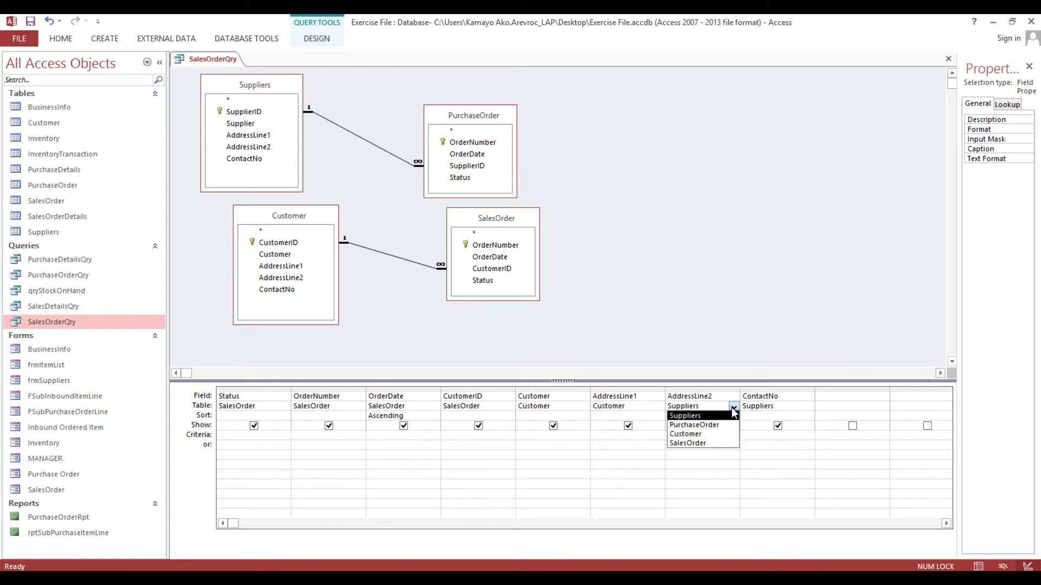
{"action": "left_click", "coordinate": [727, 433]}
{"action": "left_click", "coordinate": [783, 408]}
{"action": "left_click", "coordinate": [808, 407]}
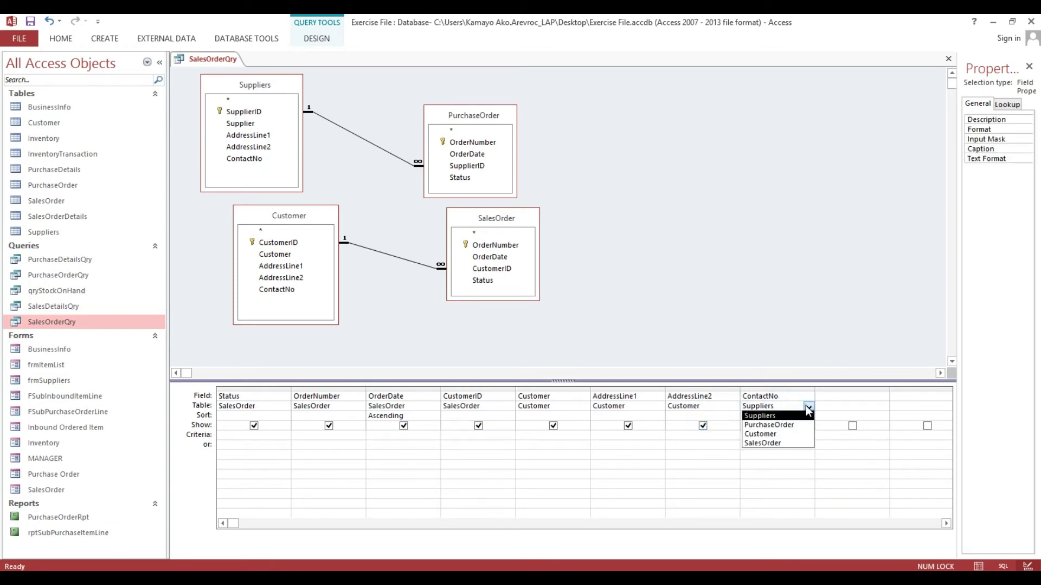
{"action": "left_click", "coordinate": [784, 434]}
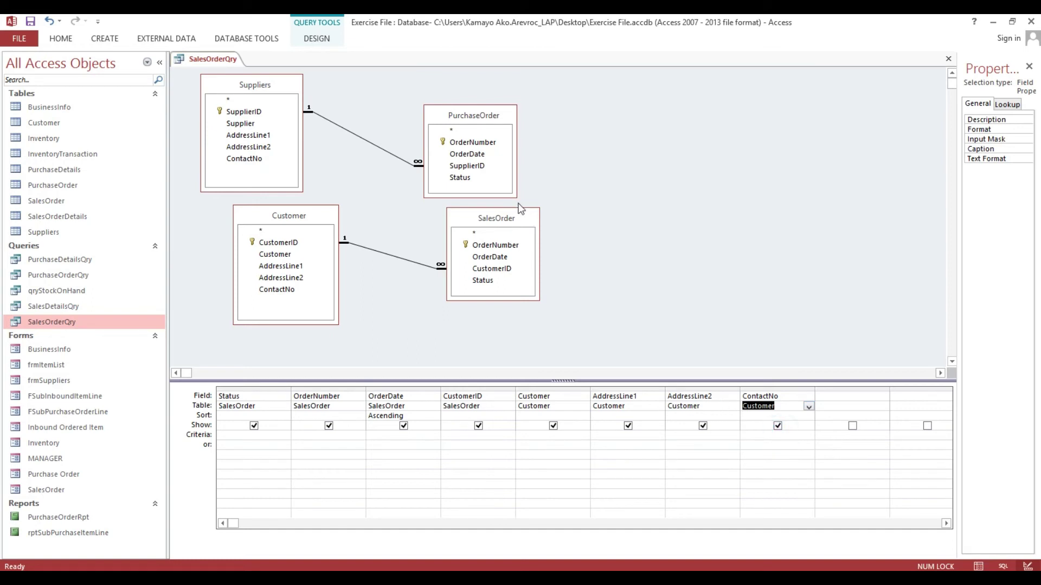
Remove the Suppliers and PurchaseOrder tables from the query design, and save and close SalesOrderQry.
{"action": "left_click", "coordinate": [495, 217]}
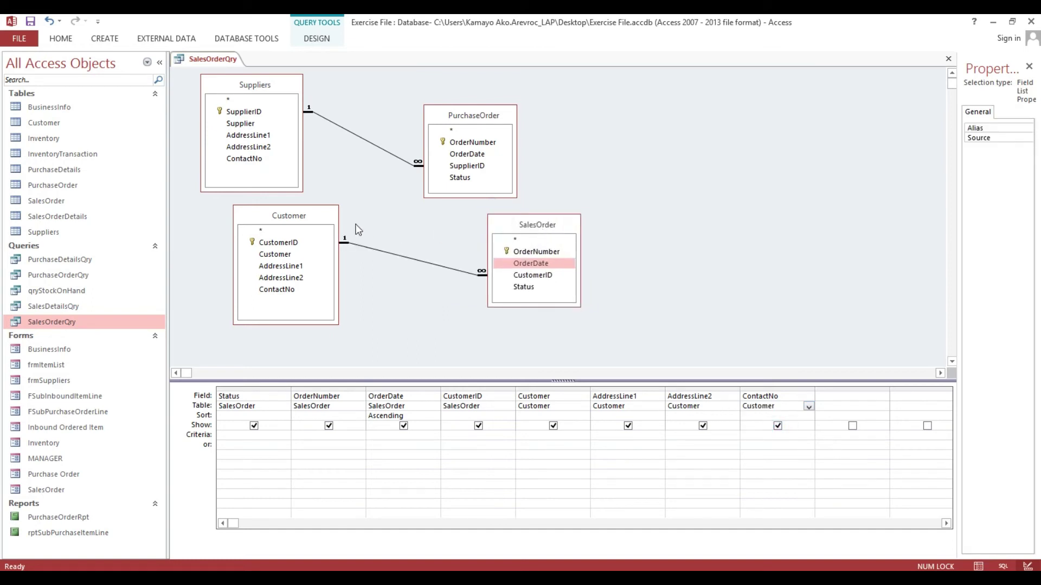
{"action": "left_click_drag", "start_coordinate": [312, 223], "coordinate": [355, 230]}
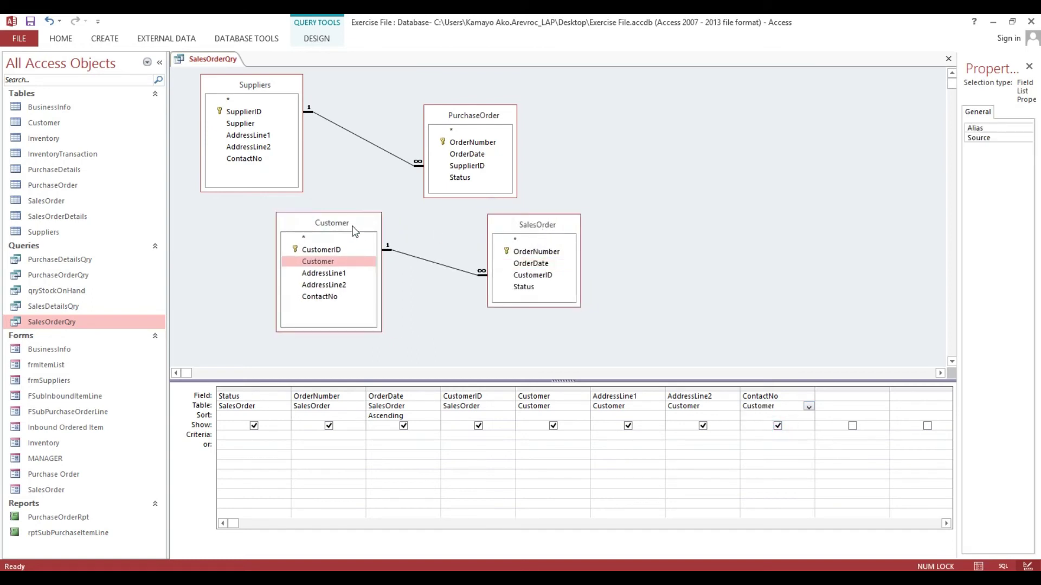
{"action": "right_click", "coordinate": [272, 87]}
{"action": "left_click", "coordinate": [282, 93]}
{"action": "right_click", "coordinate": [475, 114]}
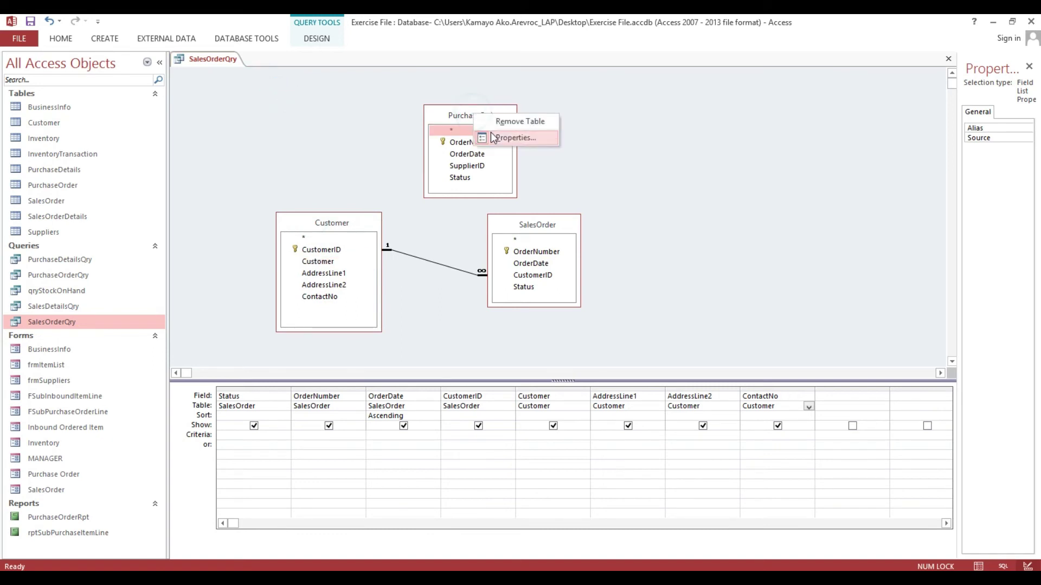
{"action": "left_click", "coordinate": [497, 121]}
{"action": "left_click", "coordinate": [947, 59]}
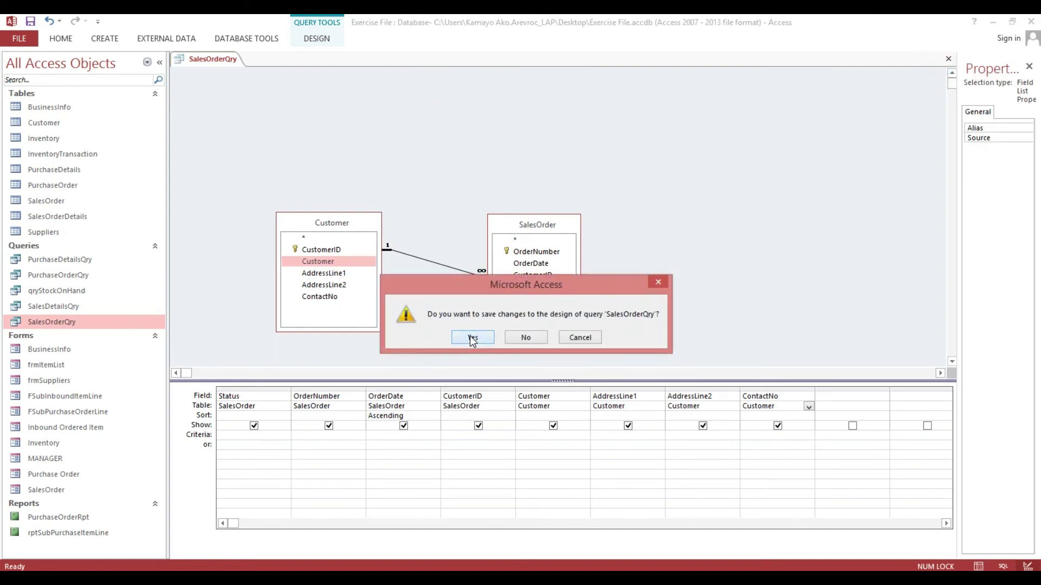
{"action": "left_click", "coordinate": [472, 339]}
Open the FSubInboundItemLine form in Design View to review its layout, and close it.
{"action": "left_click", "coordinate": [66, 399]}
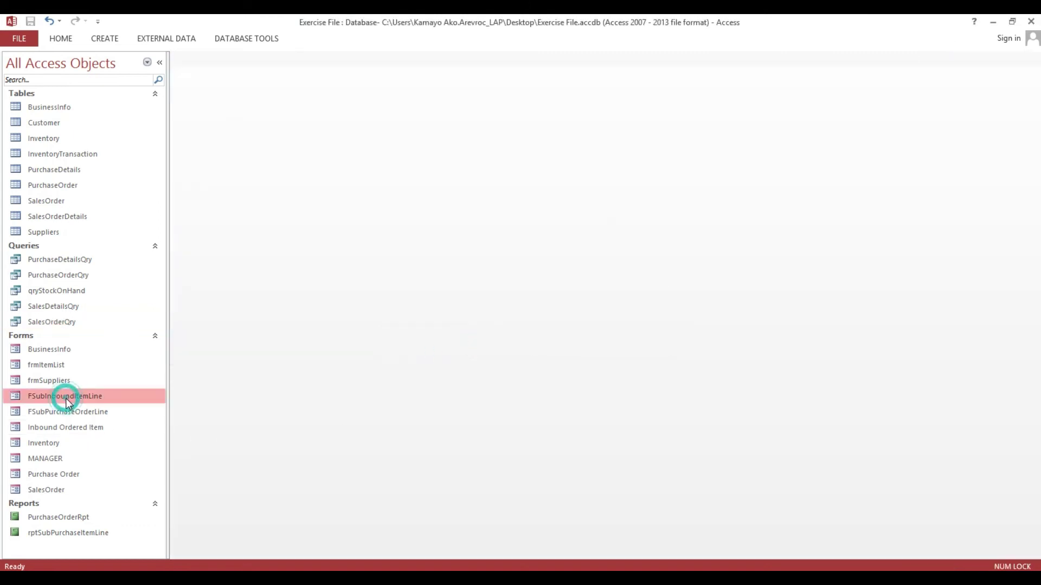
{"action": "right_click", "coordinate": [66, 401]}
{"action": "left_click", "coordinate": [114, 261]}
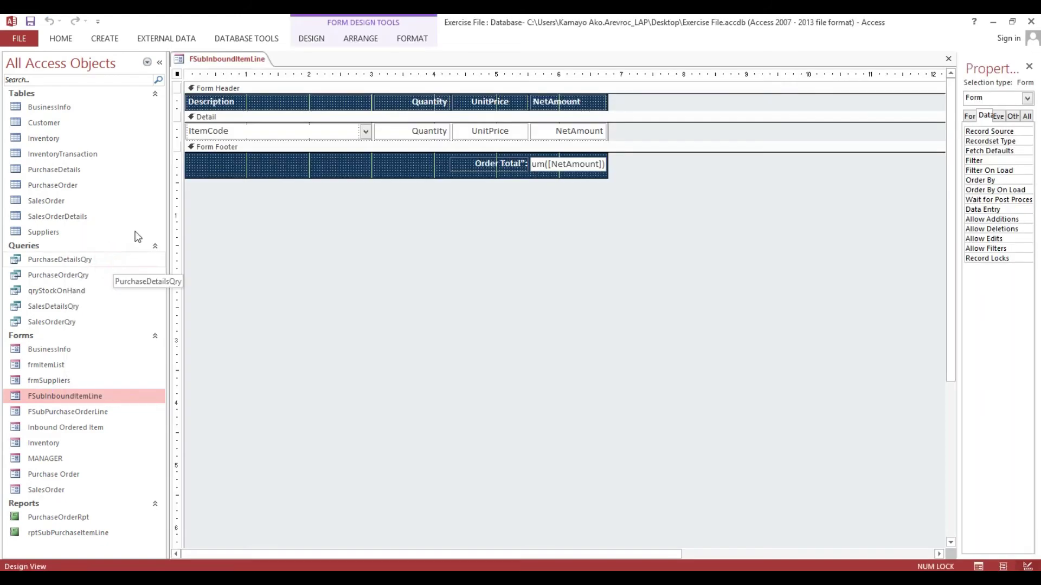
{"action": "right_click", "coordinate": [234, 59]}
{"action": "left_click", "coordinate": [255, 84]}
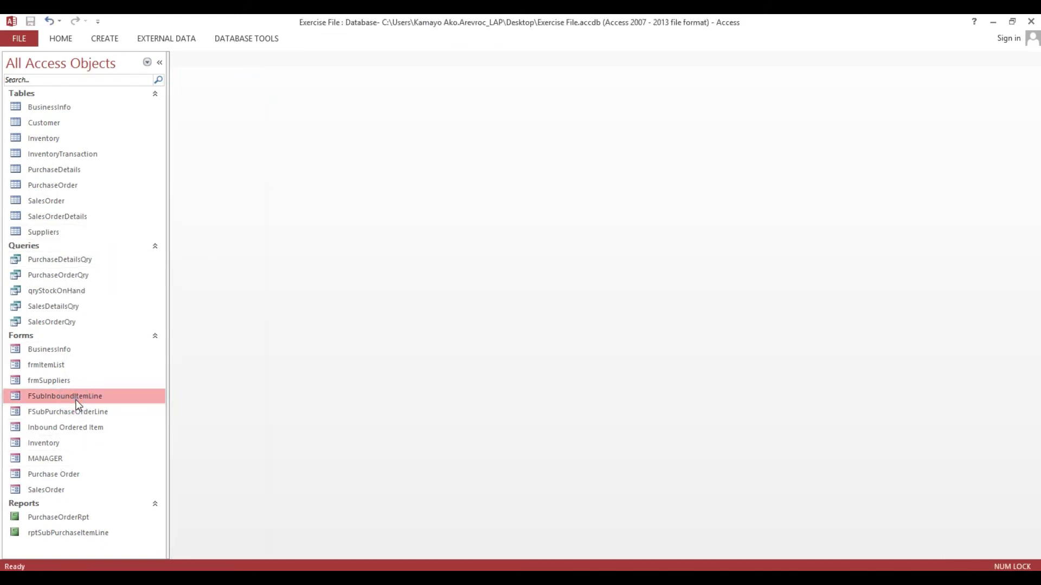
Duplicate the FSubInboundItemLine form under the name FsubSalesLine.
{"action": "key", "text": "ctrl+v"}
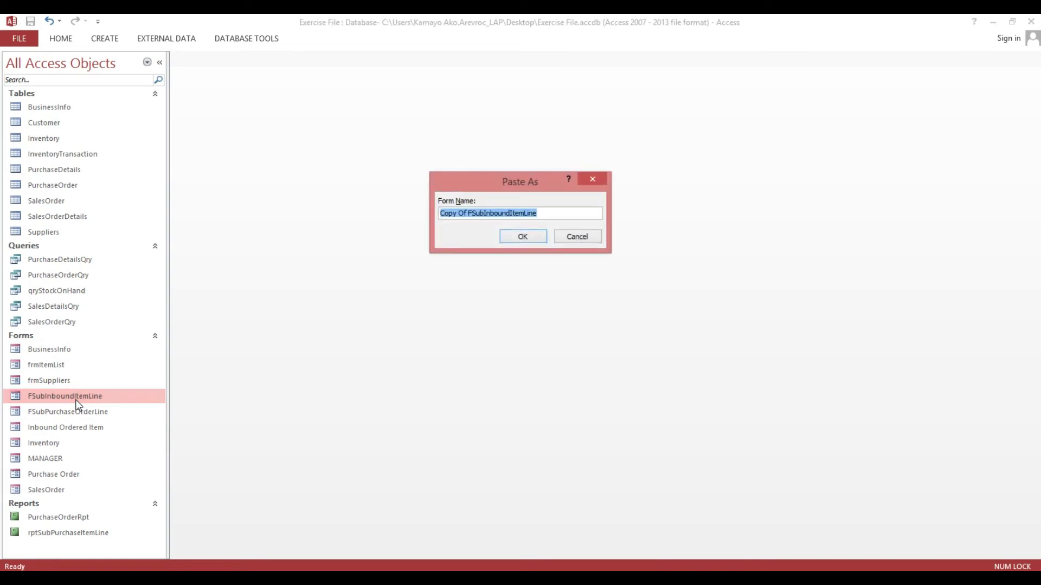
{"action": "type", "text": "FsubSalesLine"}
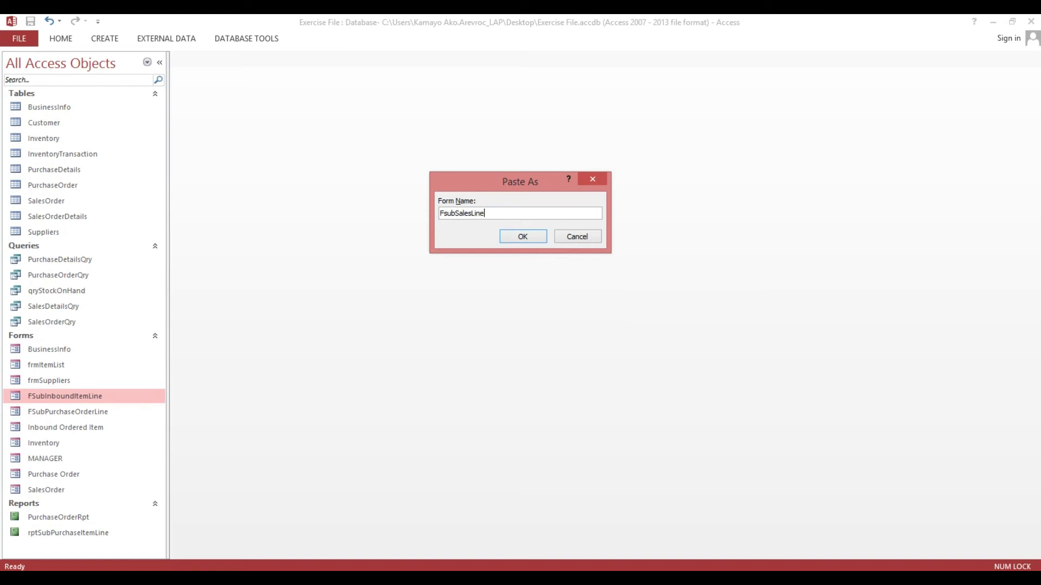
{"action": "left_click", "coordinate": [523, 237]}
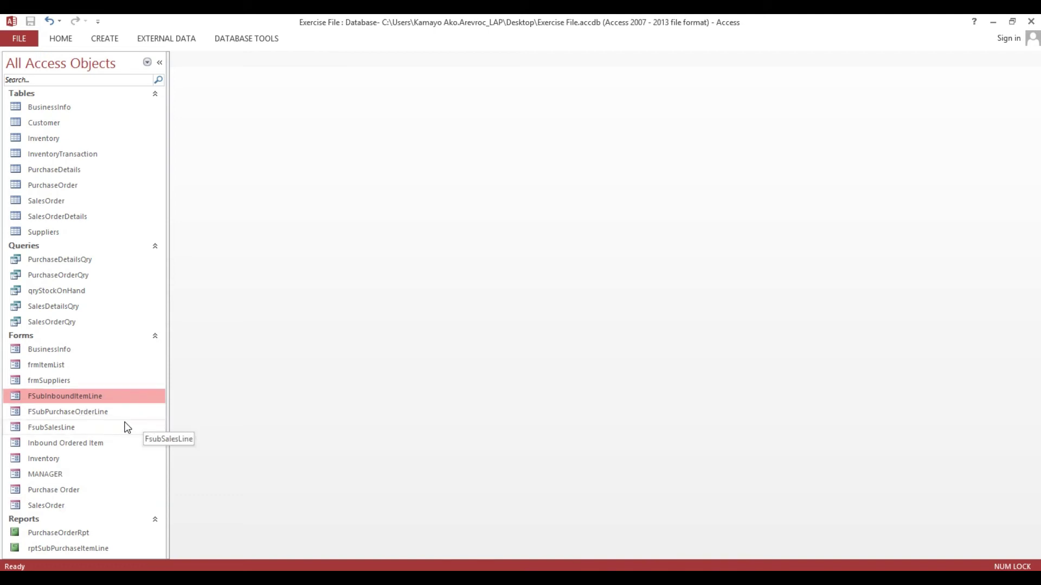
Open FsubSalesLine in Design View, widen the Property Sheet and set the form's Record Source to SalesDetailsQry.
{"action": "left_click", "coordinate": [64, 427]}
{"action": "right_click", "coordinate": [64, 427]}
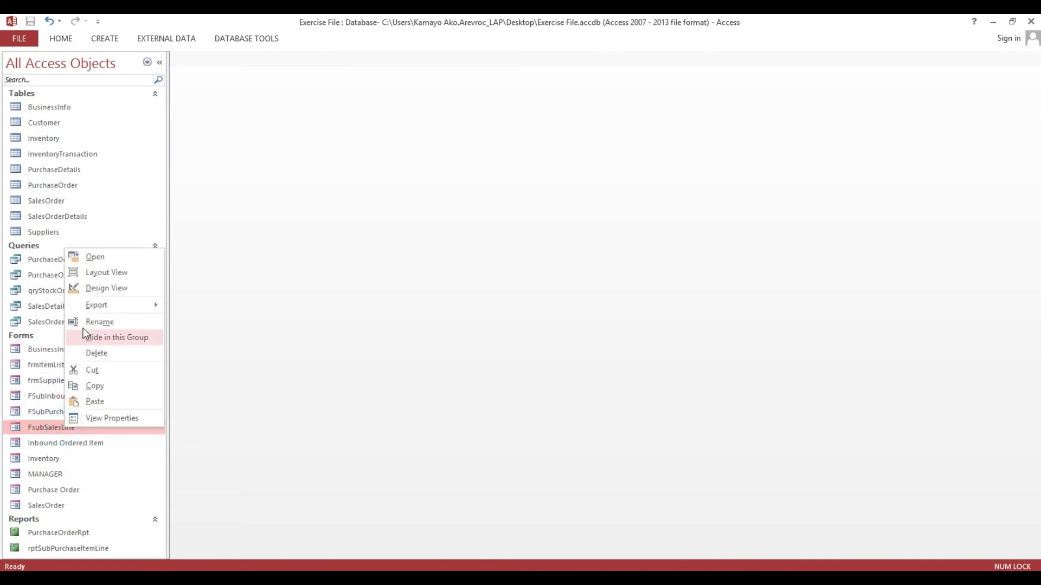
{"action": "left_click", "coordinate": [90, 293]}
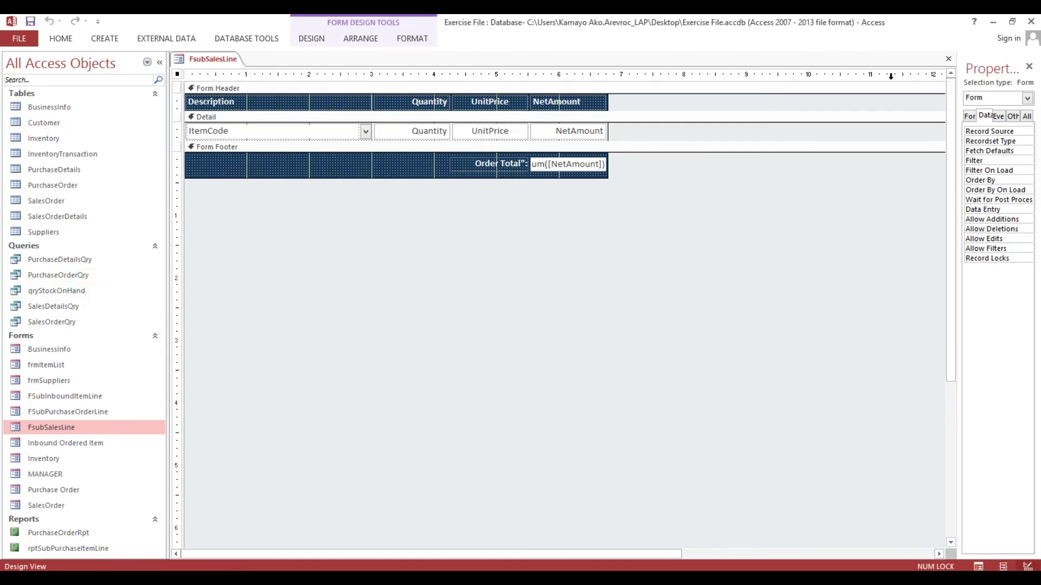
{"action": "left_click_drag", "start_coordinate": [955, 102], "coordinate": [623, 124]}
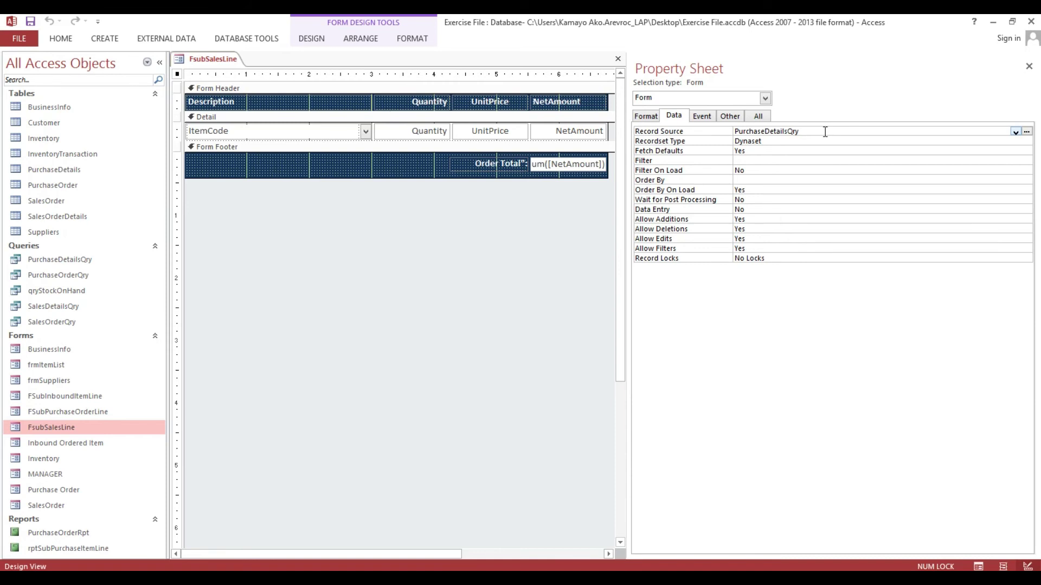
{"action": "left_click_drag", "start_coordinate": [824, 132], "coordinate": [718, 133]}
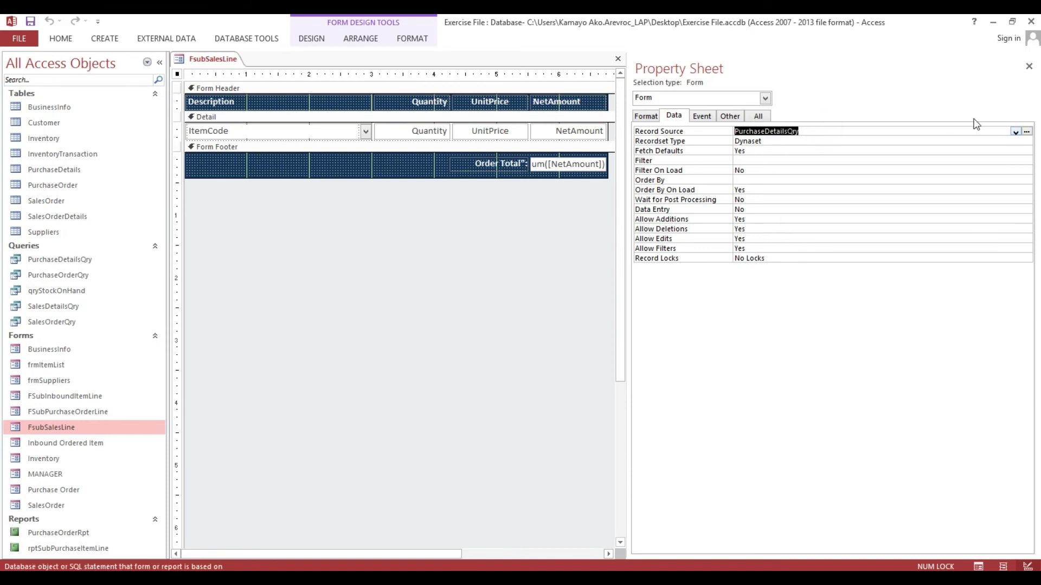
{"action": "left_click", "coordinate": [1015, 133]}
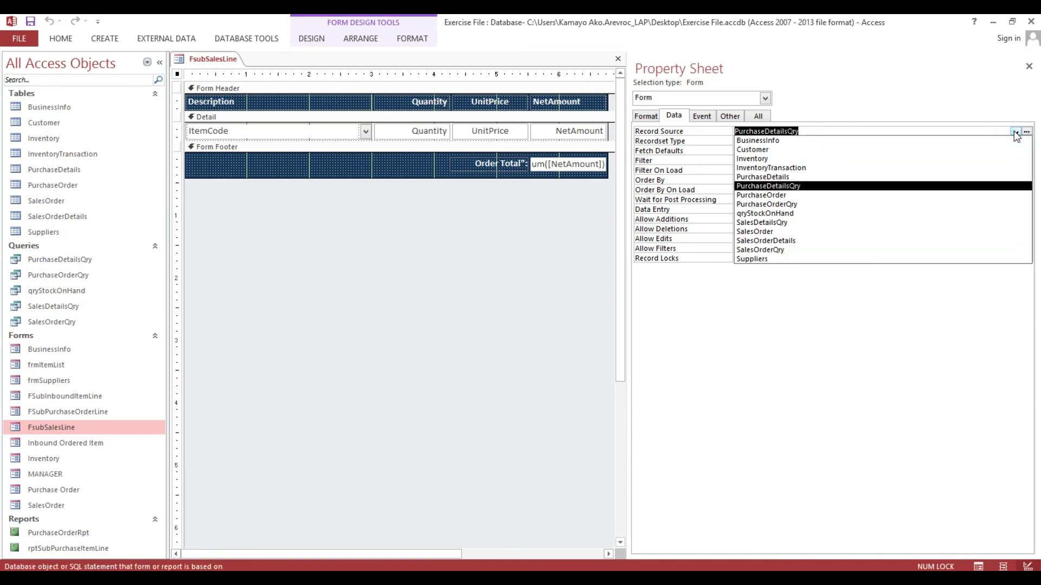
{"action": "left_click", "coordinate": [787, 224]}
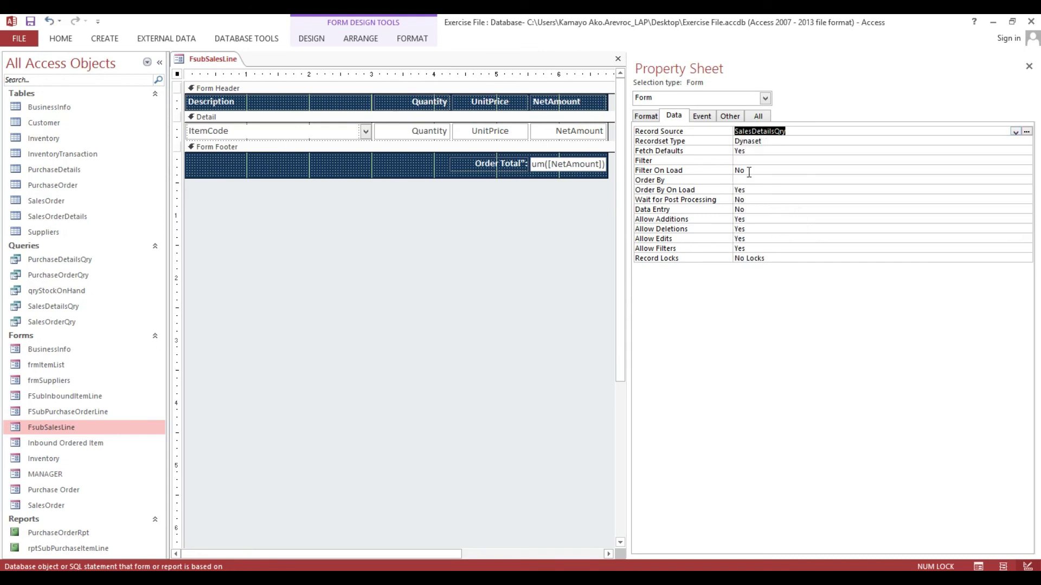
Examine the row source query behind the ItemCode combo box and close the Query Builder.
{"action": "left_click", "coordinate": [350, 171]}
{"action": "left_click", "coordinate": [305, 133]}
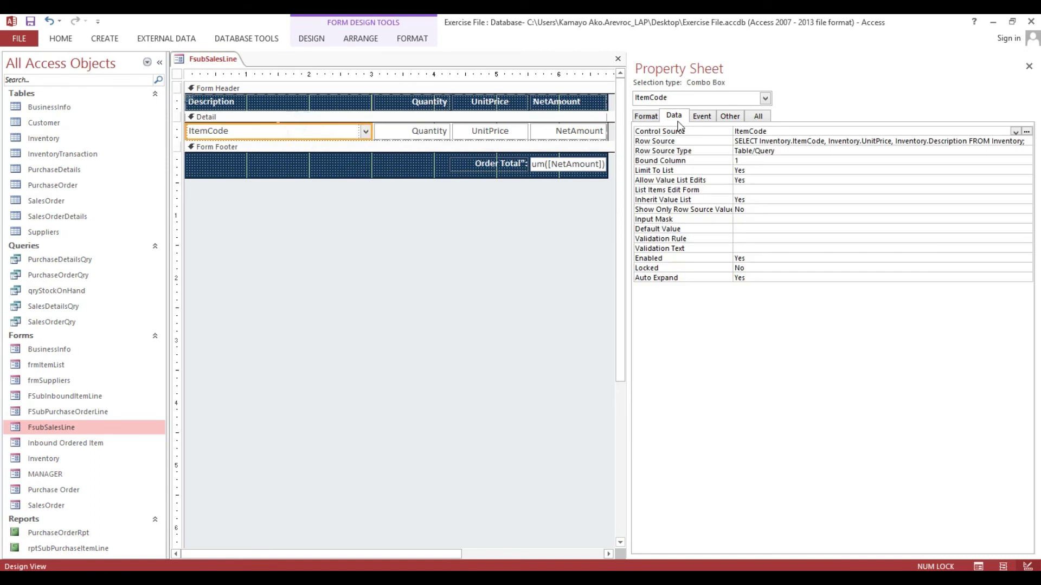
{"action": "left_click", "coordinate": [822, 140]}
{"action": "left_click", "coordinate": [1026, 141]}
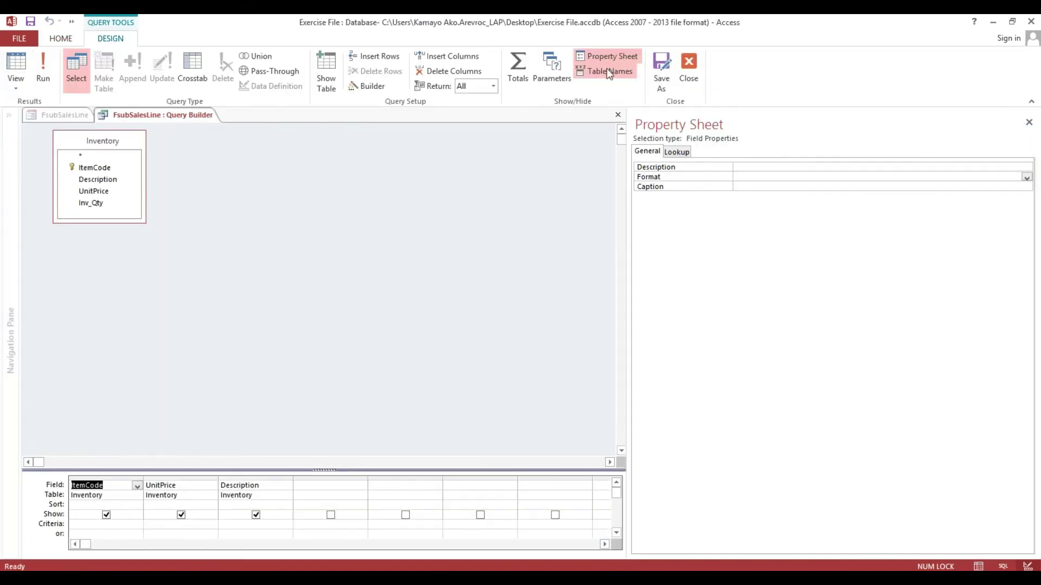
{"action": "left_click", "coordinate": [682, 73]}
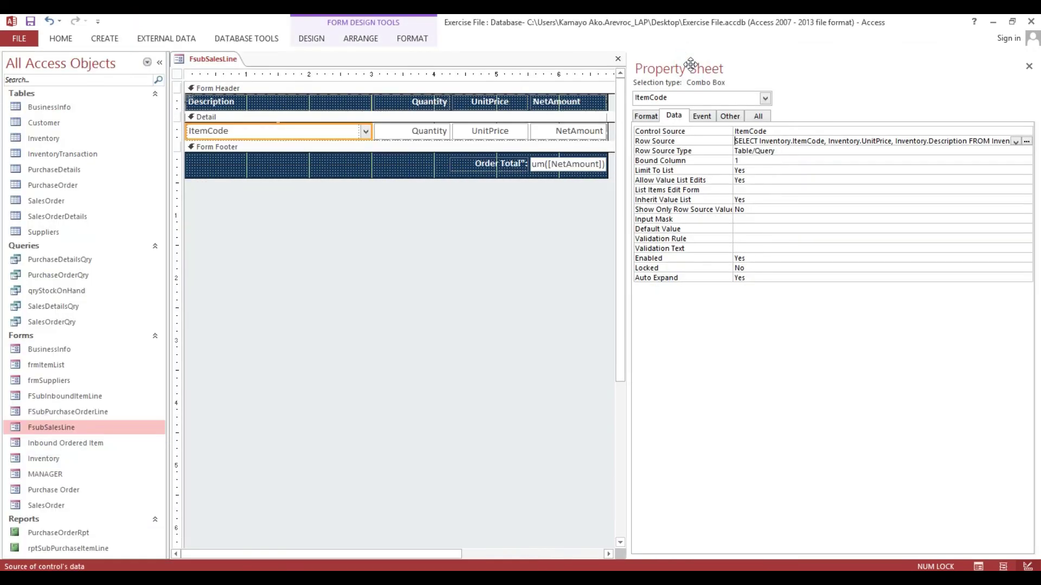
Check the Quantity text box's data properties and preview FsubSalesLine in Form View, returning to Design View.
{"action": "left_click", "coordinate": [402, 128]}
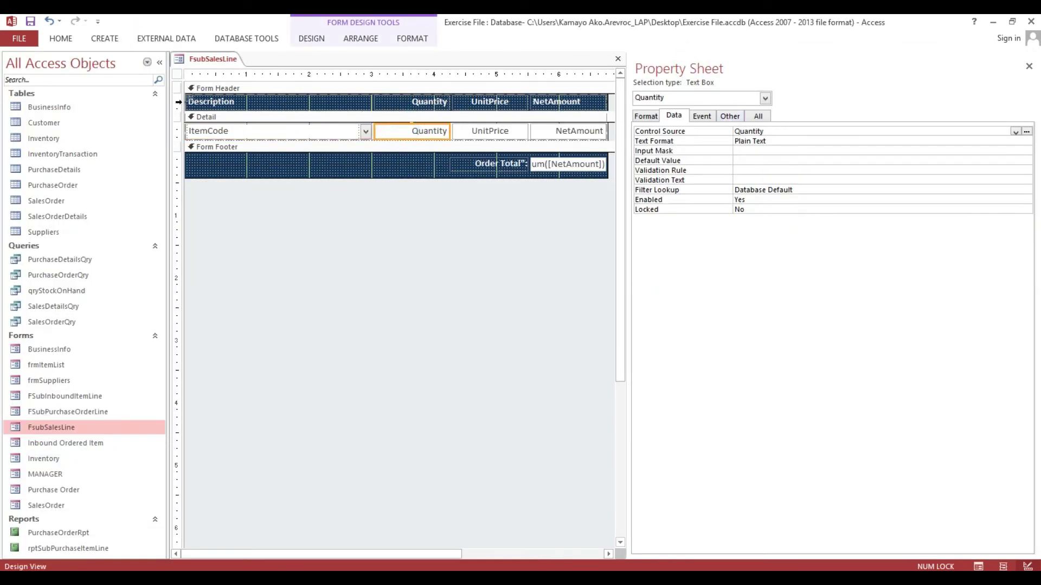
{"action": "left_click", "coordinate": [61, 38]}
{"action": "left_click", "coordinate": [16, 57]}
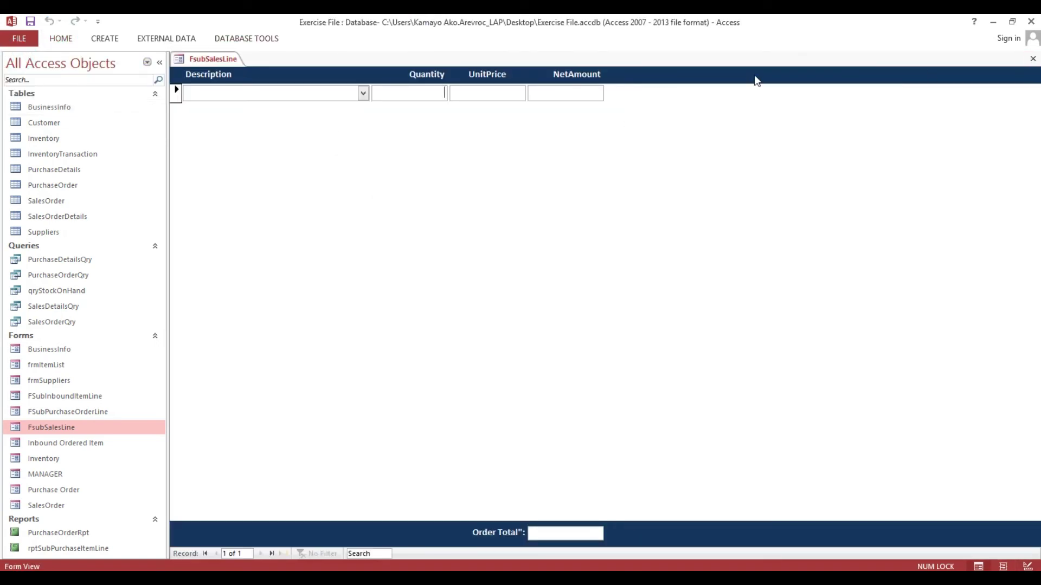
{"action": "right_click", "coordinate": [215, 60]}
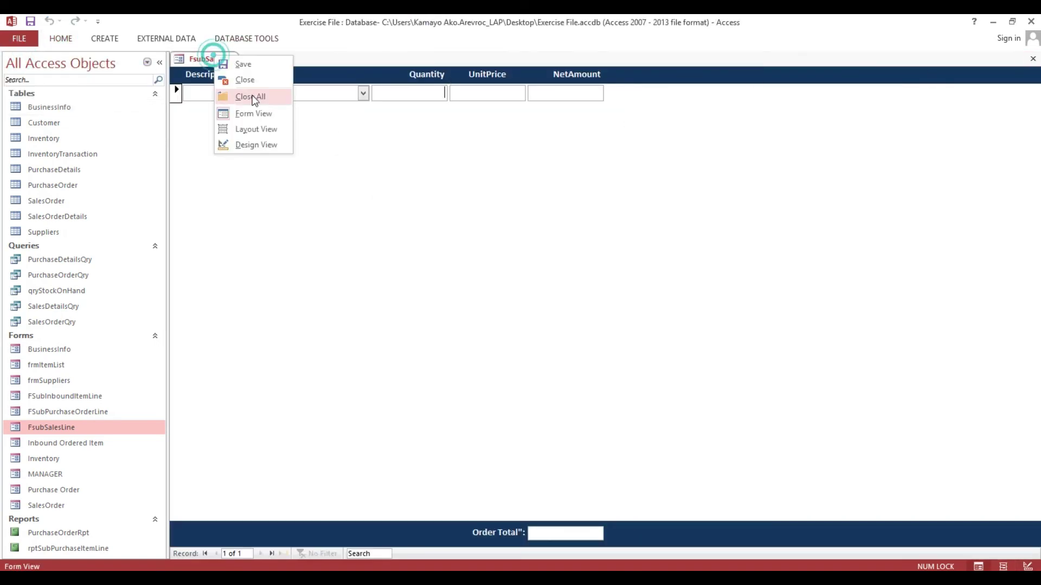
{"action": "left_click", "coordinate": [253, 143]}
Review the control sources of ItemCode, Quantity, UnitPrice and NetAmount, and save and close FsubSalesLine.
{"action": "left_click", "coordinate": [340, 136]}
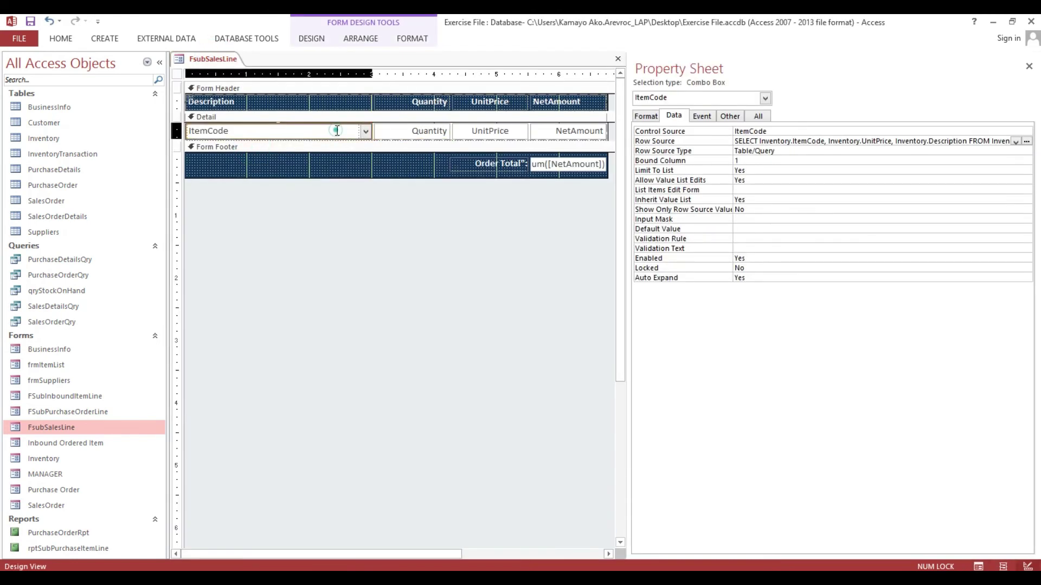
{"action": "left_click", "coordinate": [402, 135]}
{"action": "left_click", "coordinate": [476, 135]}
{"action": "left_click", "coordinate": [551, 131]}
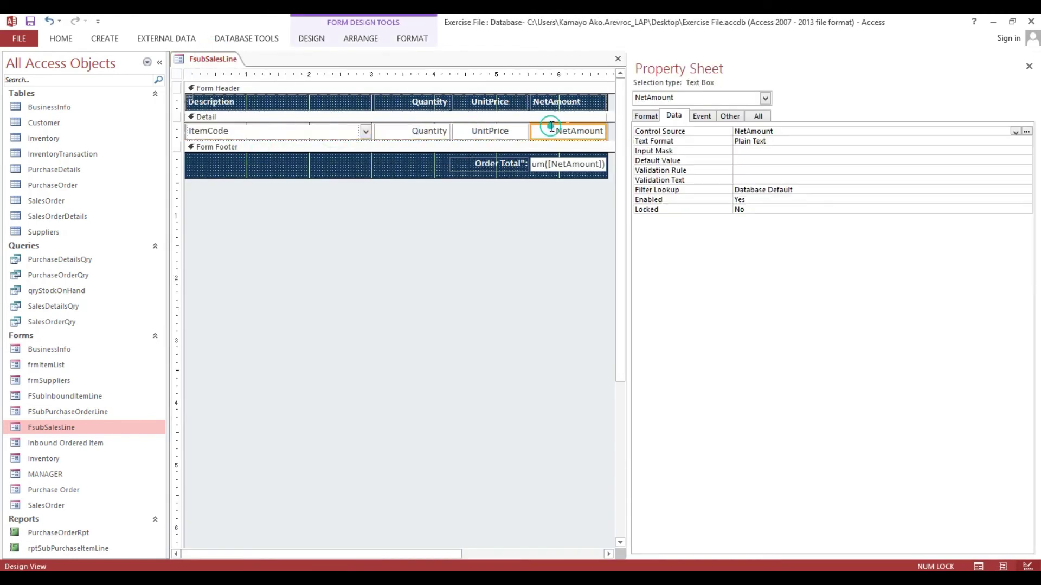
{"action": "left_click", "coordinate": [619, 59]}
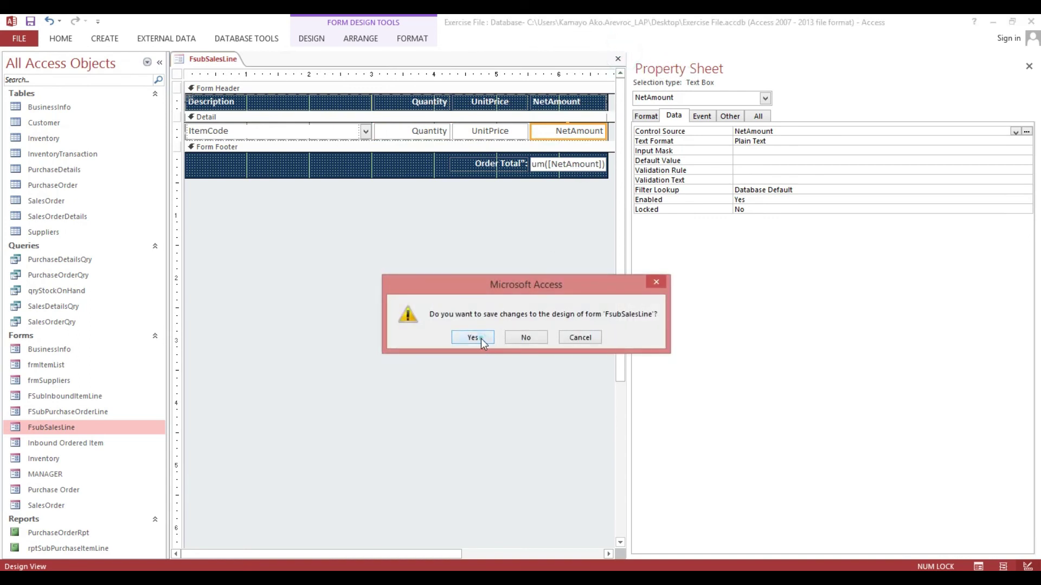
{"action": "left_click", "coordinate": [473, 337]}
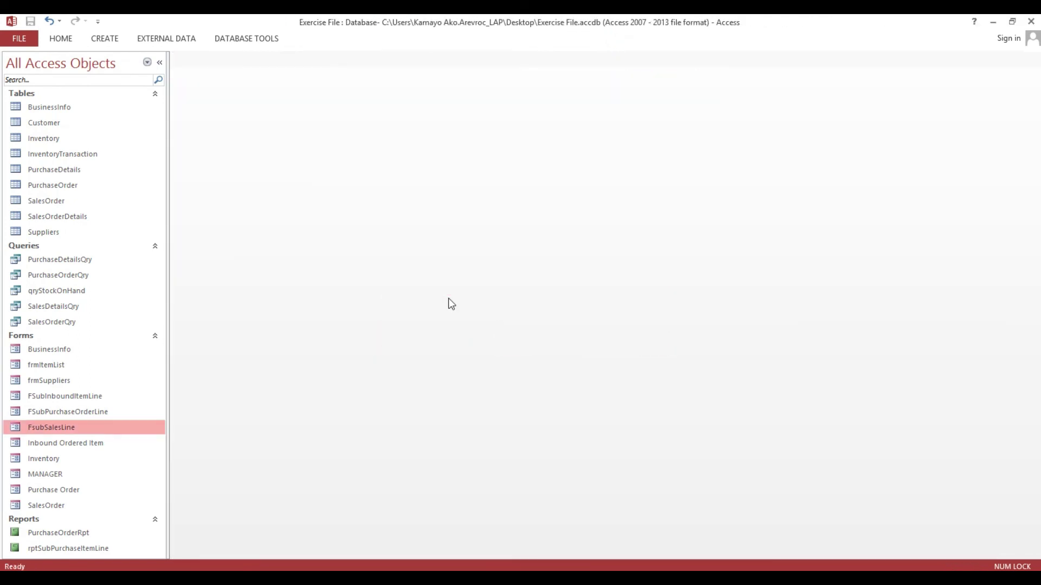
Open the SalesOrder form in Design View and change its Record Source to SalesOrderQry.
{"action": "left_click", "coordinate": [62, 506]}
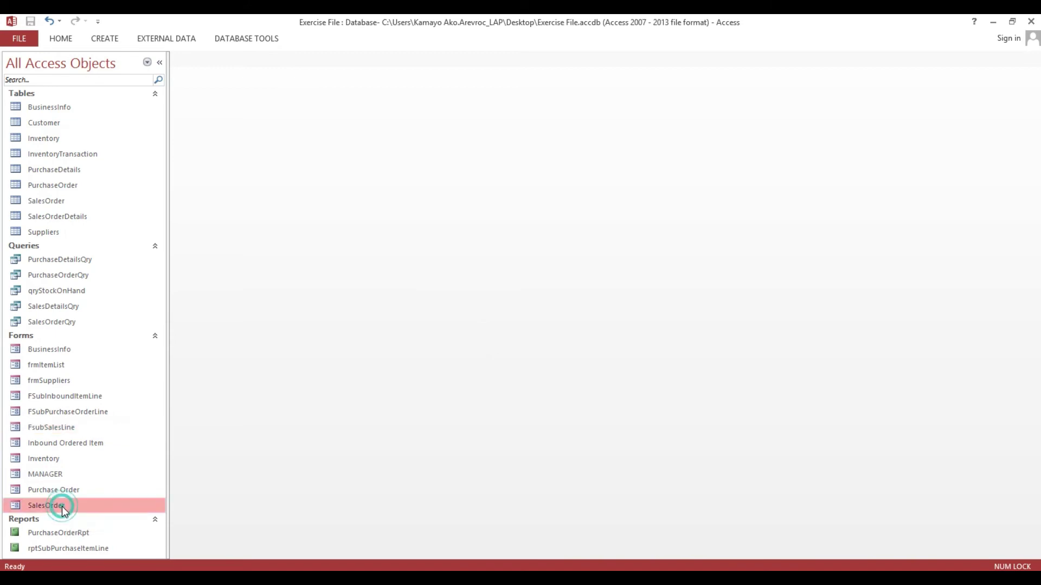
{"action": "right_click", "coordinate": [62, 507]}
{"action": "left_click", "coordinate": [108, 368]}
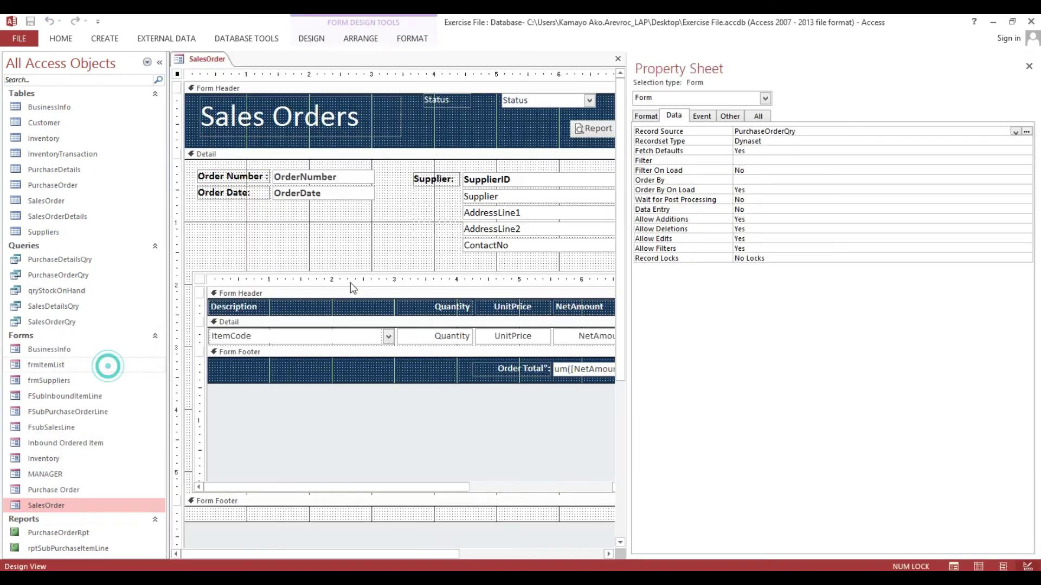
{"action": "left_click_drag", "start_coordinate": [629, 147], "coordinate": [758, 139]}
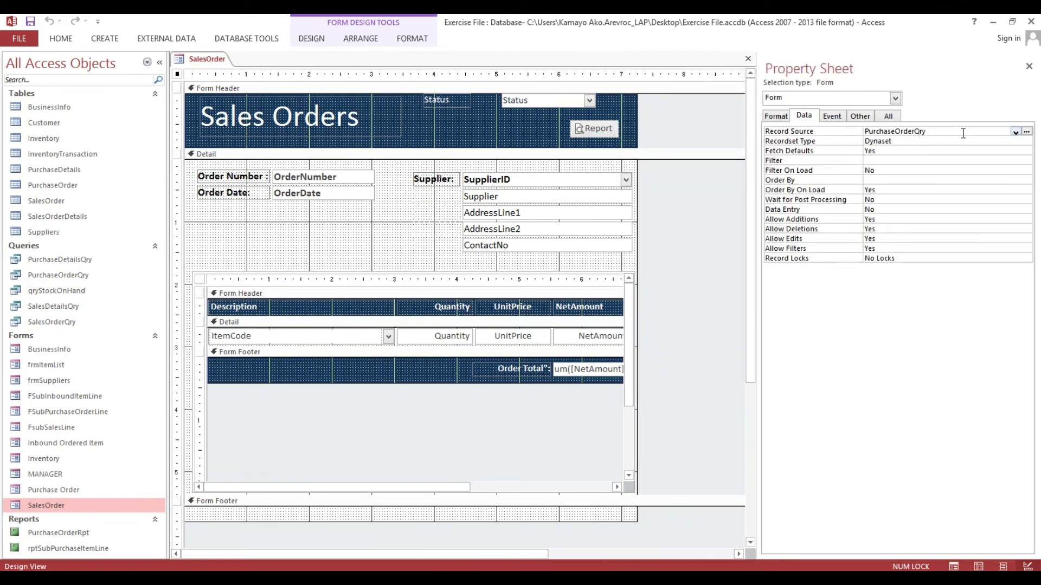
{"action": "left_click", "coordinate": [839, 130]}
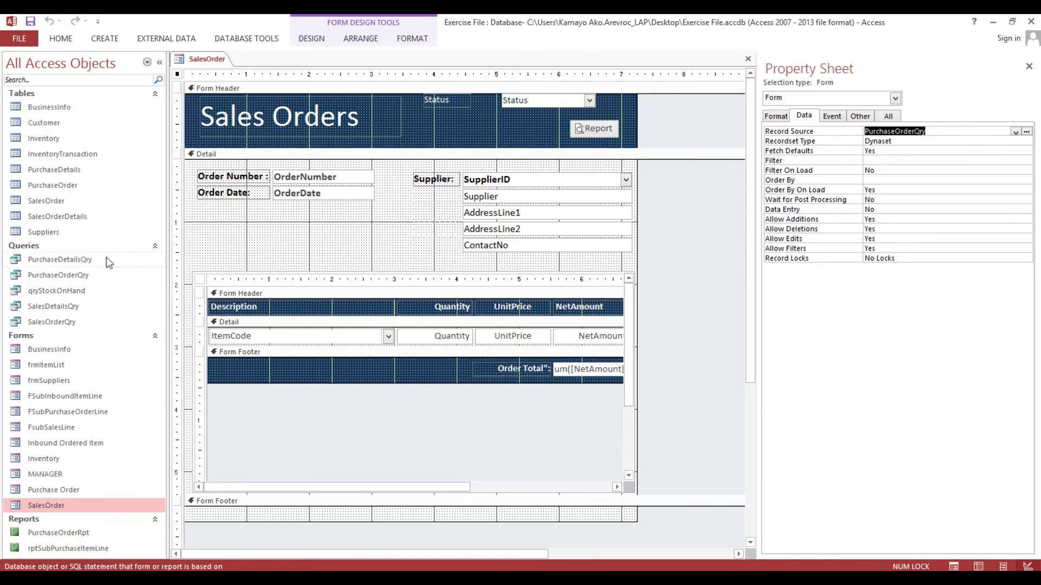
{"action": "left_click", "coordinate": [54, 321]}
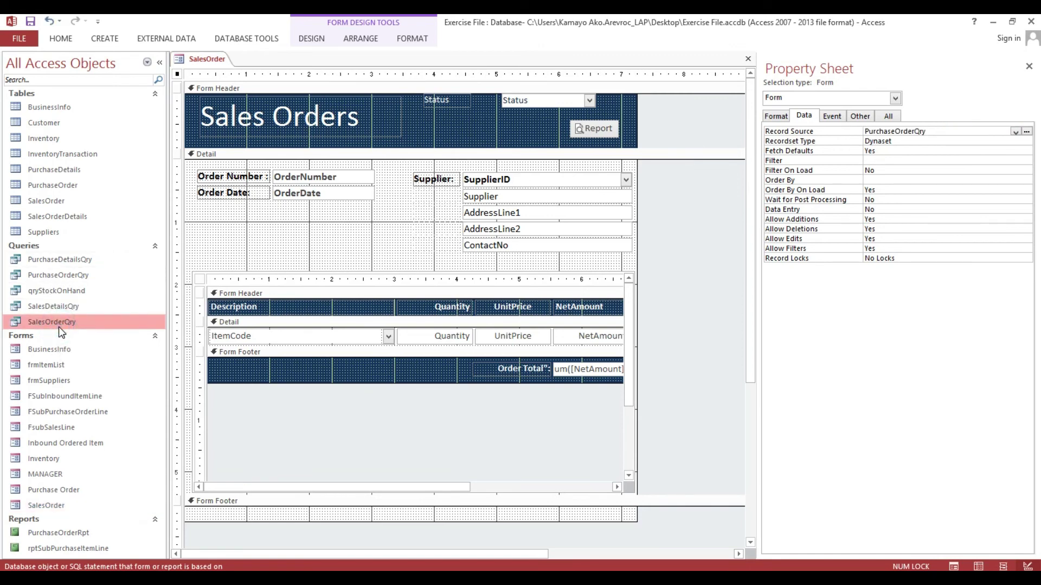
{"action": "left_click", "coordinate": [58, 323]}
{"action": "key", "text": "ctrl+c"}
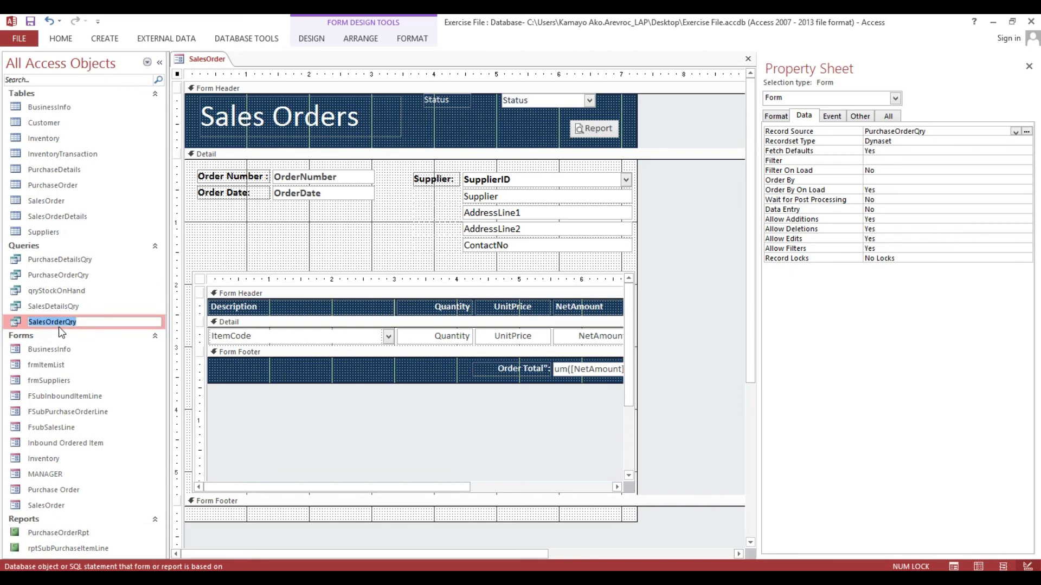
{"action": "double_click", "coordinate": [972, 132]}
{"action": "key", "text": "ctrl+v"}
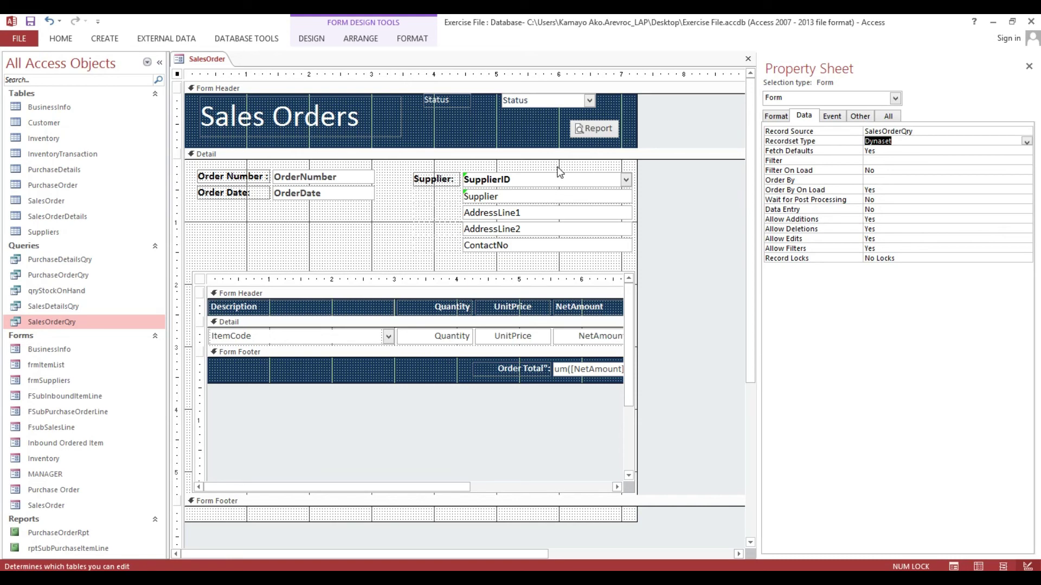
Set the Control Source of the Supplier text box to Customer.
{"action": "left_click", "coordinate": [490, 200]}
{"action": "left_click", "coordinate": [1015, 132]}
{"action": "left_click", "coordinate": [889, 171]}
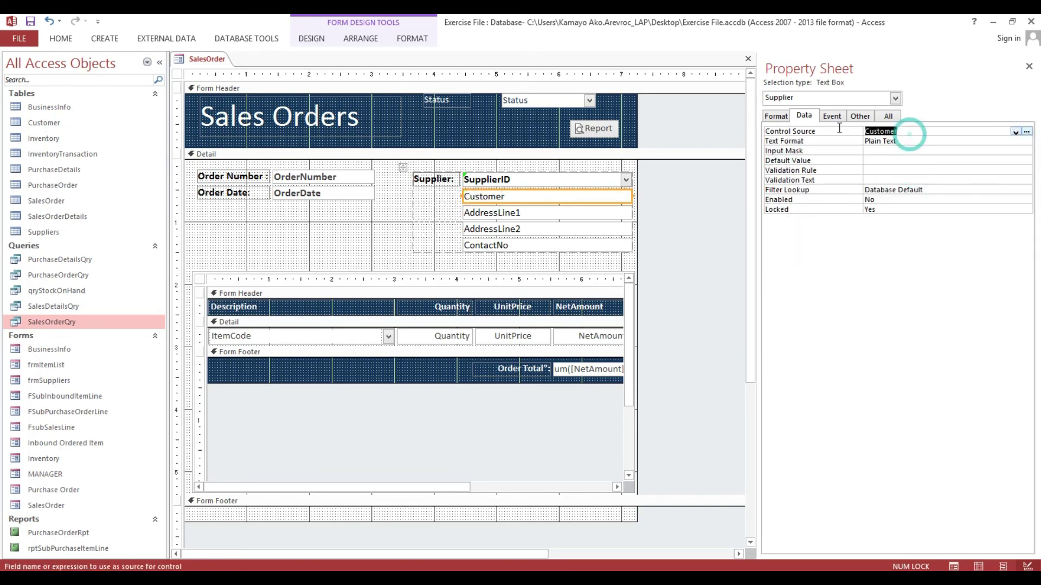
Change the caption of the Supplier label in the SalesOrder form to "Customer:".
{"action": "left_click", "coordinate": [887, 115]}
{"action": "key", "text": "shift+Tab"}
{"action": "key", "text": "F2"}
{"action": "type", "text": "Customer:"}
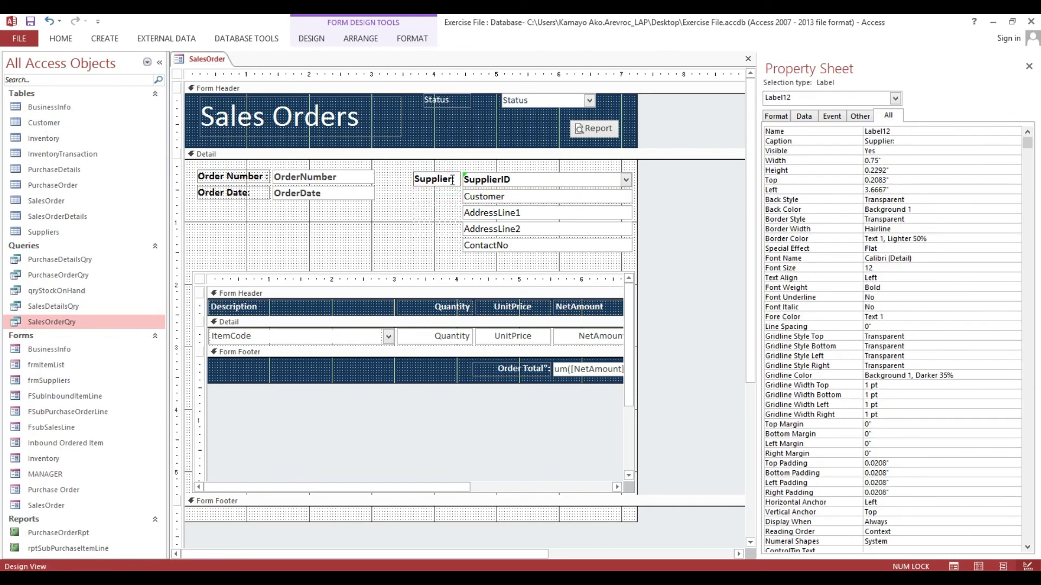
Rename the SupplierID combo box to CustomerID and set its Control Source to the CustomerID field.
{"action": "left_click_drag", "start_coordinate": [428, 196], "coordinate": [547, 197]}
{"action": "left_click", "coordinate": [526, 179]}
{"action": "left_click", "coordinate": [922, 135]}
{"action": "left_click", "coordinate": [927, 175]}
{"action": "left_click", "coordinate": [804, 116]}
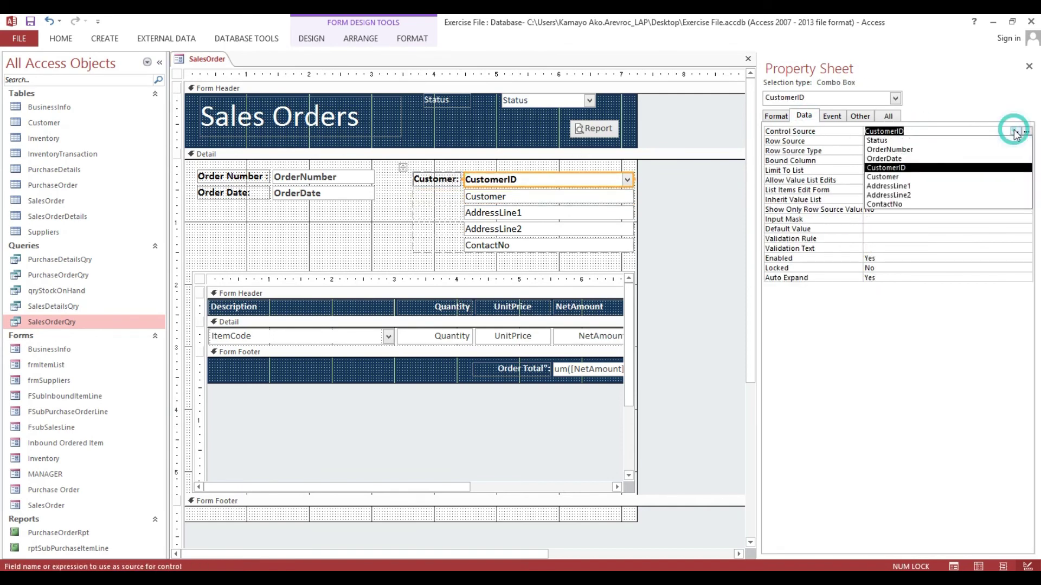
In the CustomerID combo box's Row Source query, add the Customer table and remove the Suppliers table.
{"action": "left_click", "coordinate": [937, 141]}
{"action": "left_click", "coordinate": [1027, 141]}
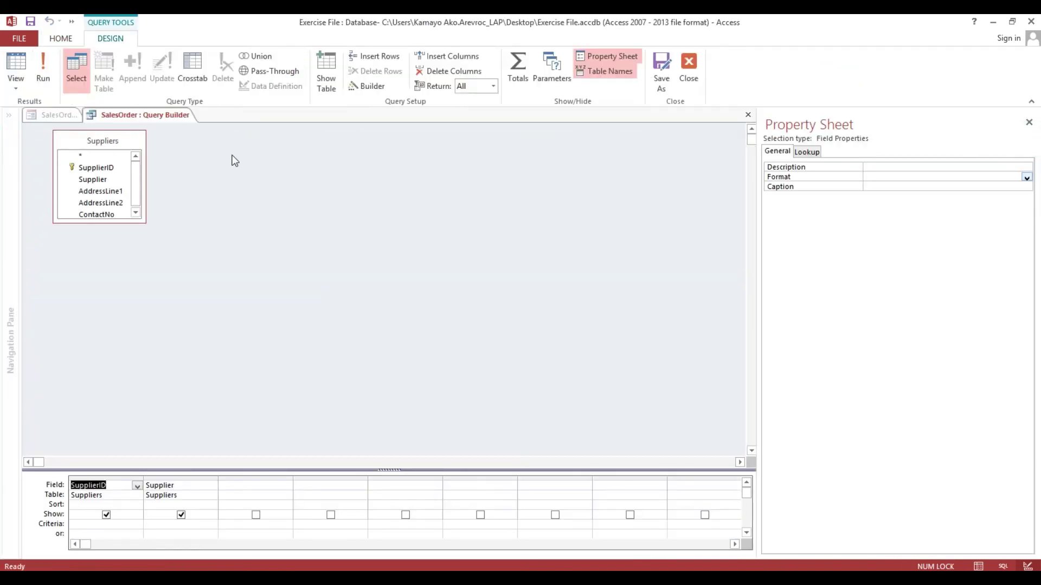
{"action": "left_click_drag", "start_coordinate": [114, 138], "coordinate": [185, 159]}
{"action": "right_click", "coordinate": [421, 162]}
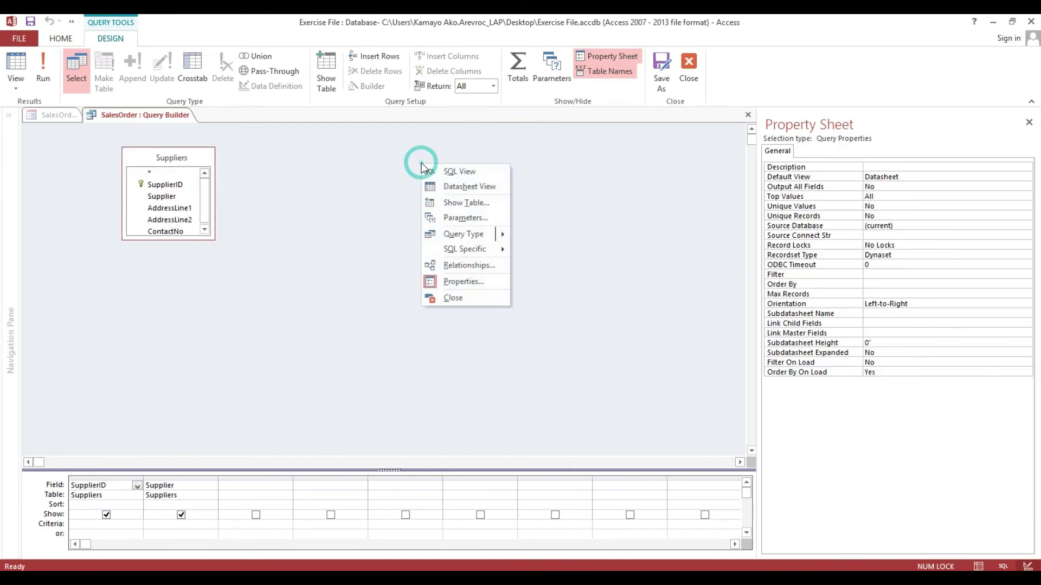
{"action": "left_click", "coordinate": [457, 203]}
{"action": "left_click_drag", "start_coordinate": [451, 374], "coordinate": [467, 264]}
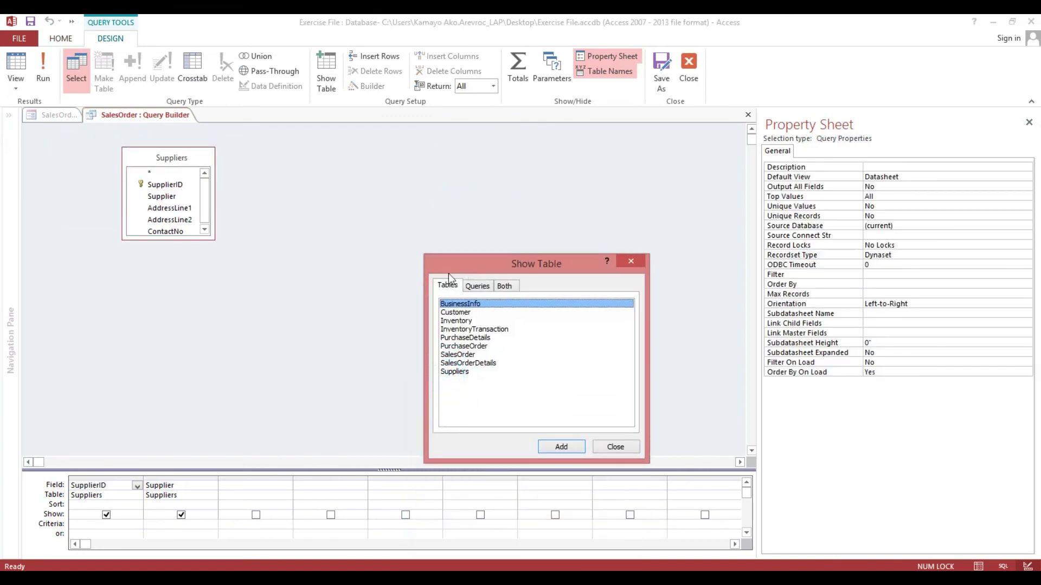
{"action": "double_click", "coordinate": [453, 313]}
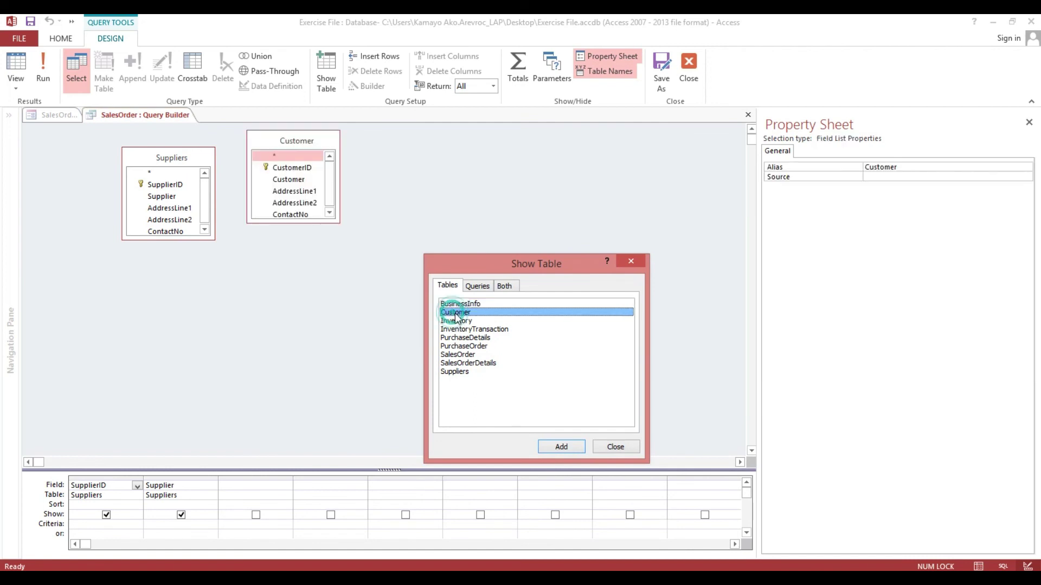
{"action": "left_click", "coordinate": [621, 447]}
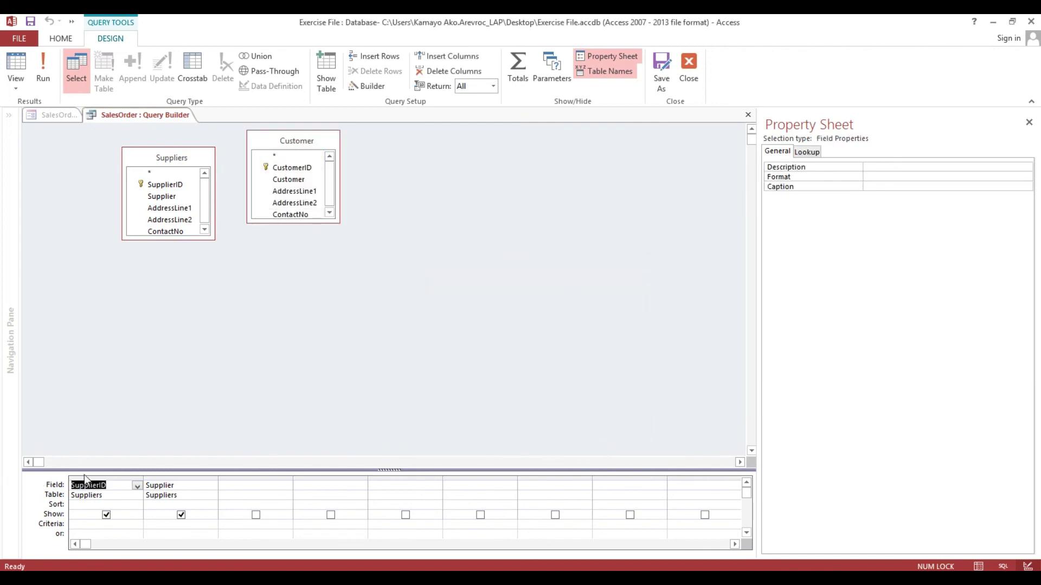
{"action": "right_click", "coordinate": [170, 159]}
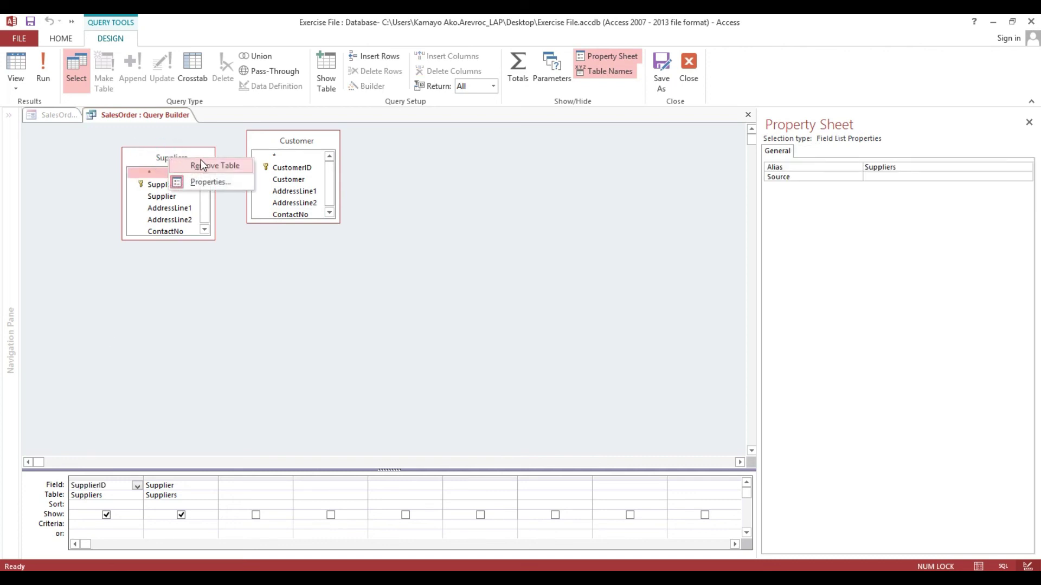
{"action": "left_click", "coordinate": [200, 163]}
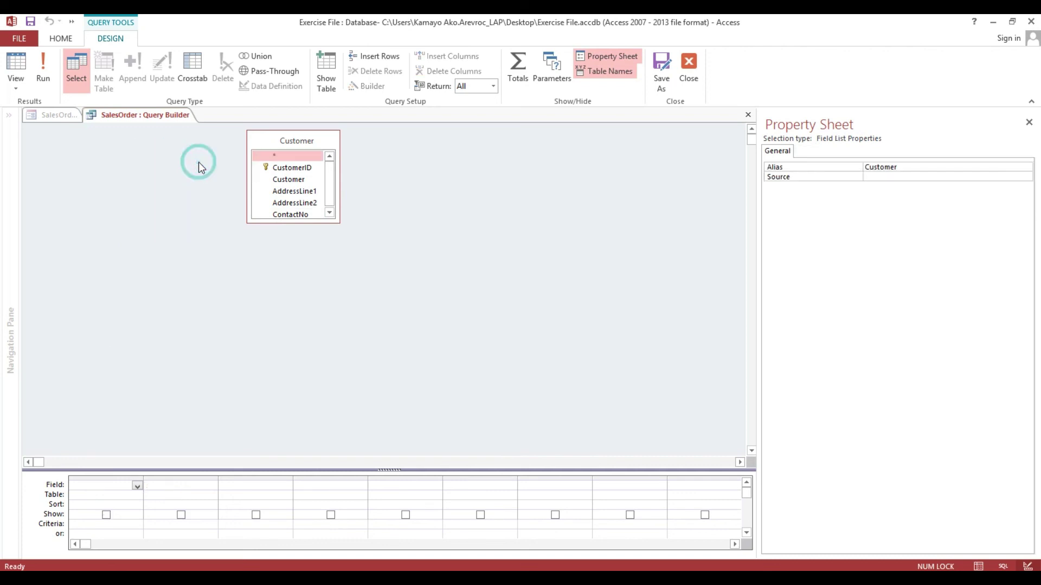
Add the CustomerID and Customer fields to the Row Source query, and save and close it.
{"action": "double_click", "coordinate": [285, 169]}
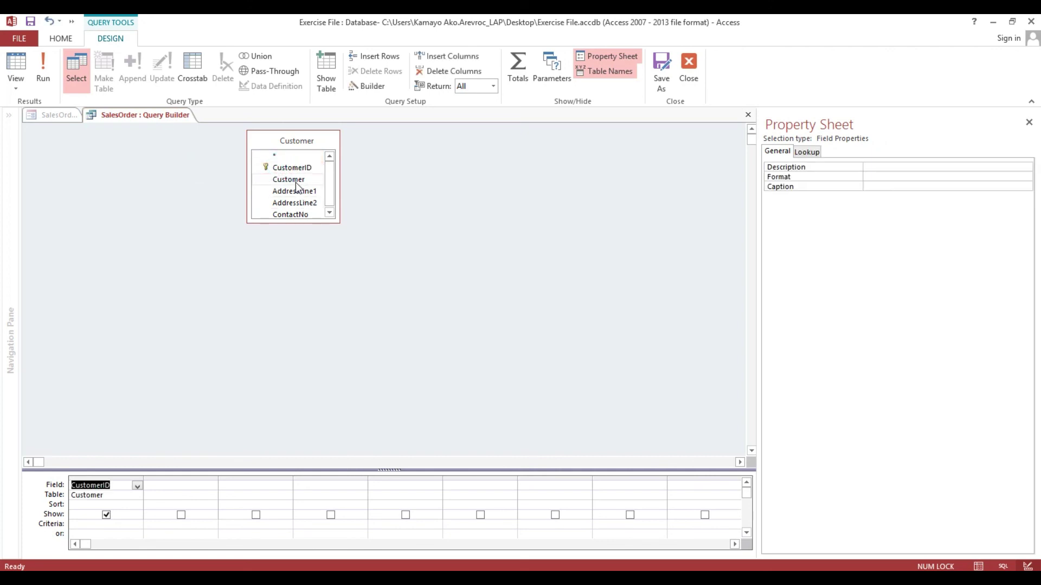
{"action": "double_click", "coordinate": [293, 180]}
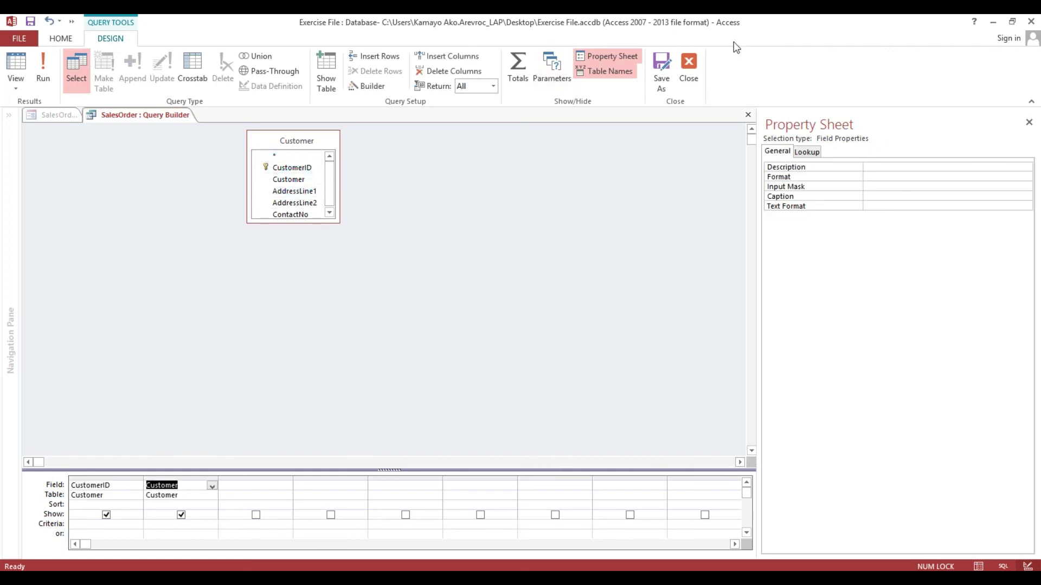
{"action": "left_click", "coordinate": [687, 66]}
{"action": "left_click", "coordinate": [478, 350]}
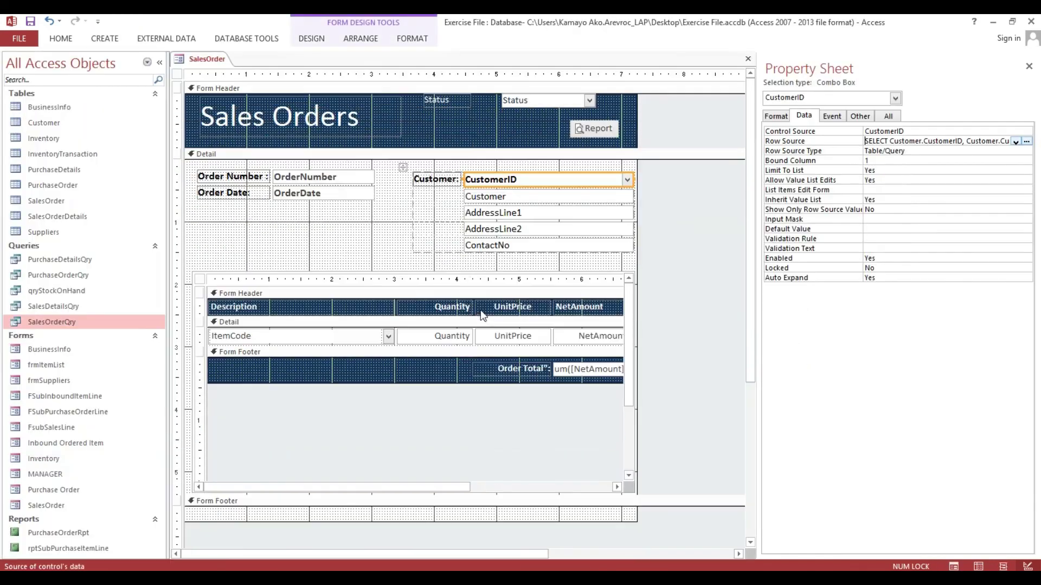
Preview the SalesOrder form in Form View and check the choices in the Customer combo box.
{"action": "left_click", "coordinate": [318, 232]}
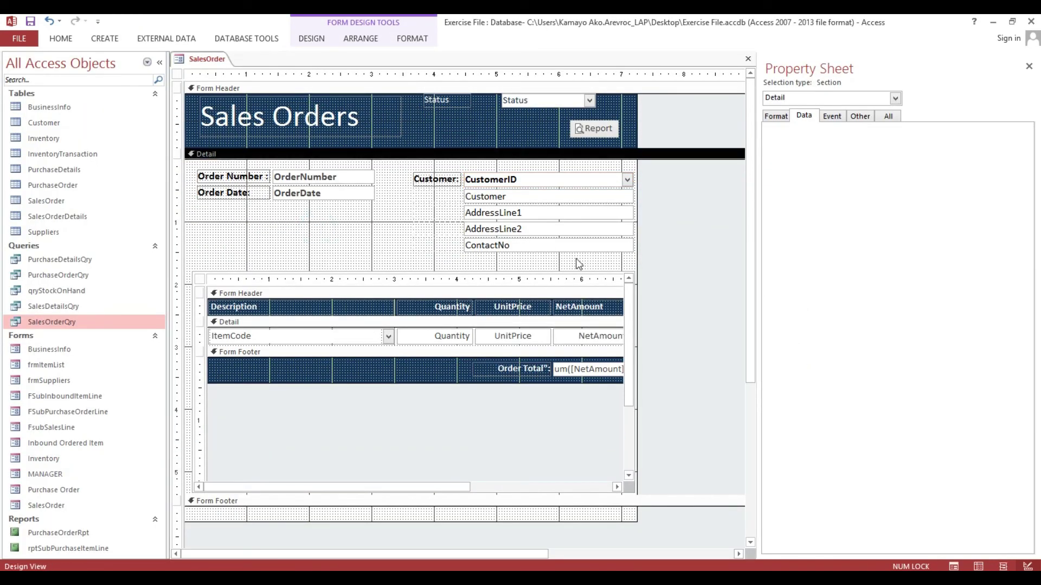
{"action": "left_click", "coordinate": [62, 38]}
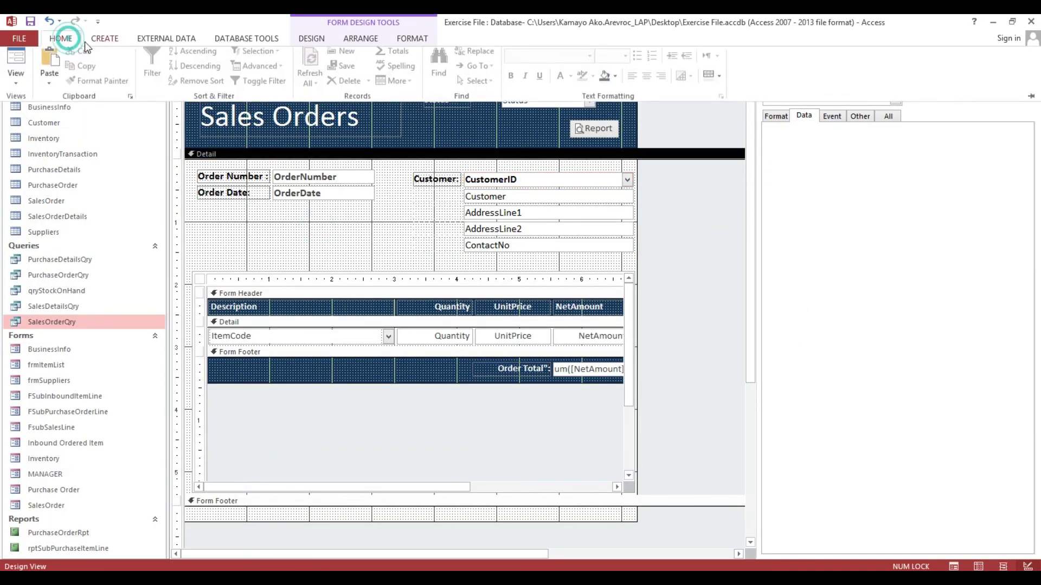
{"action": "left_click", "coordinate": [14, 59]}
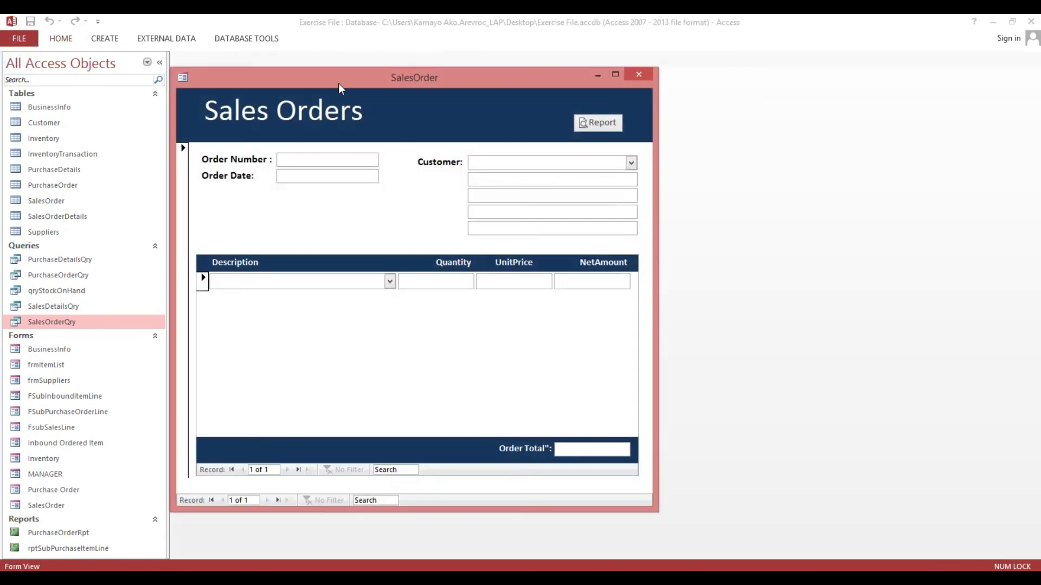
{"action": "left_click", "coordinate": [632, 164]}
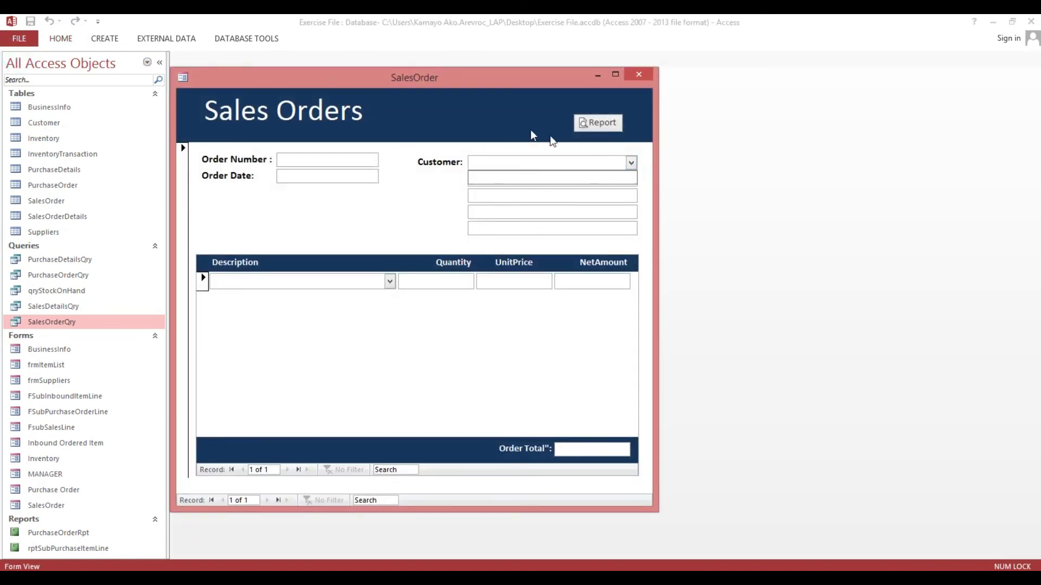
{"action": "left_click", "coordinate": [439, 87]}
{"action": "left_click_drag", "start_coordinate": [438, 87], "coordinate": [449, 97]}
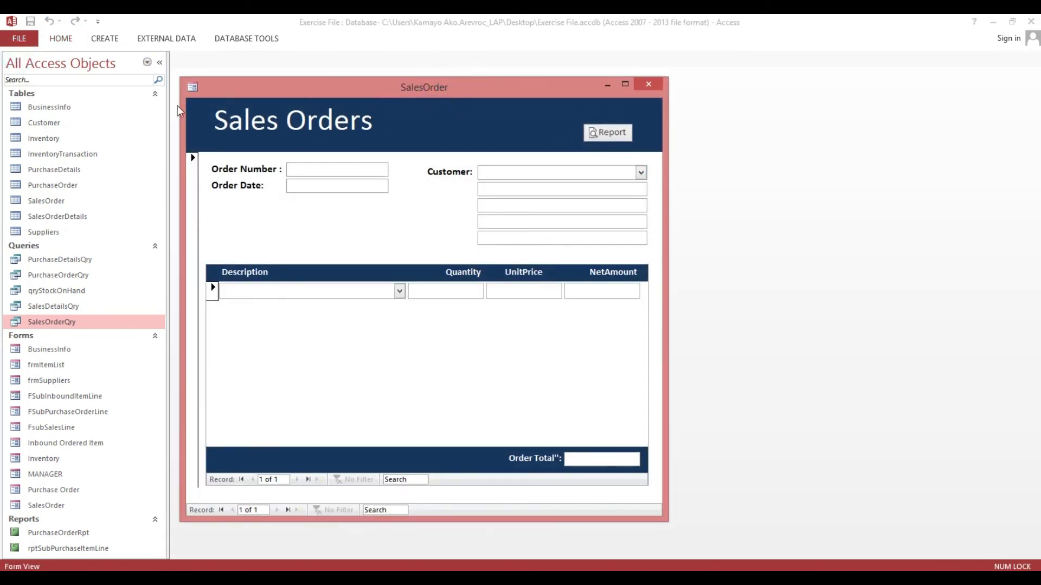
Open the Customer table and add a new record with the Supplier Name "Kama;yo Ako Tutorials".
{"action": "double_click", "coordinate": [59, 124]}
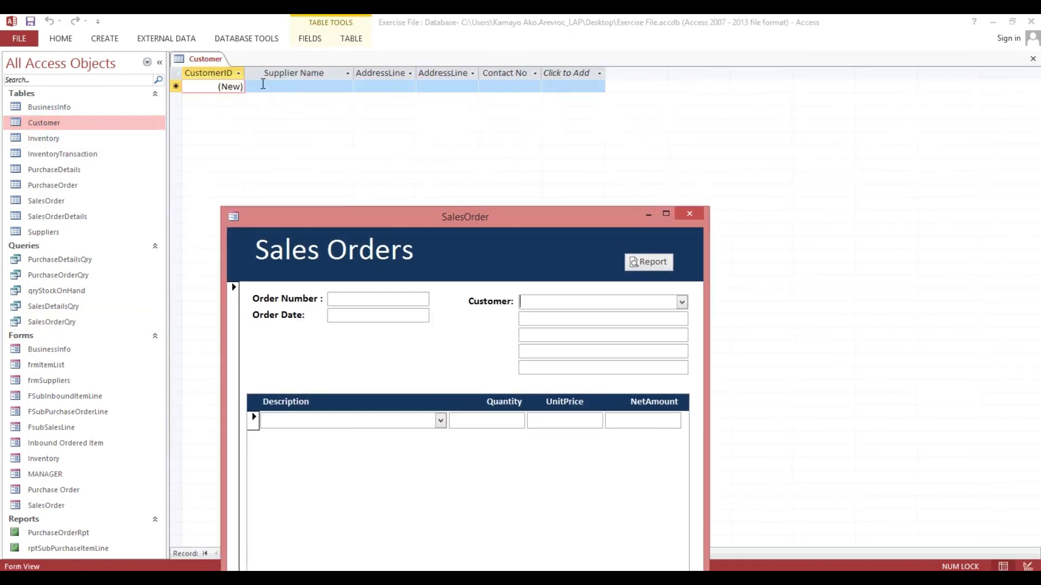
{"action": "left_click", "coordinate": [263, 84]}
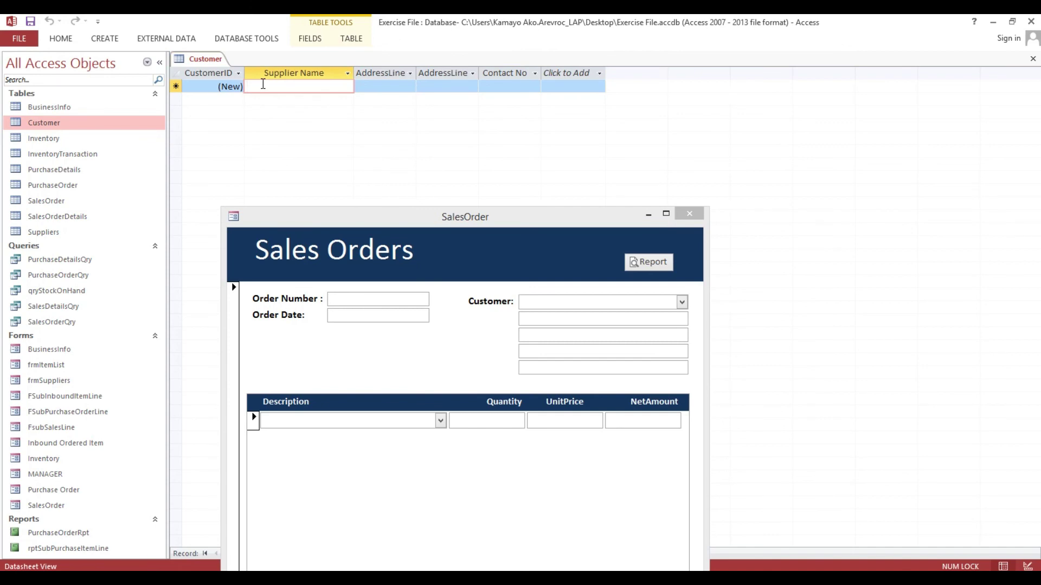
{"action": "type", "text": "K"}
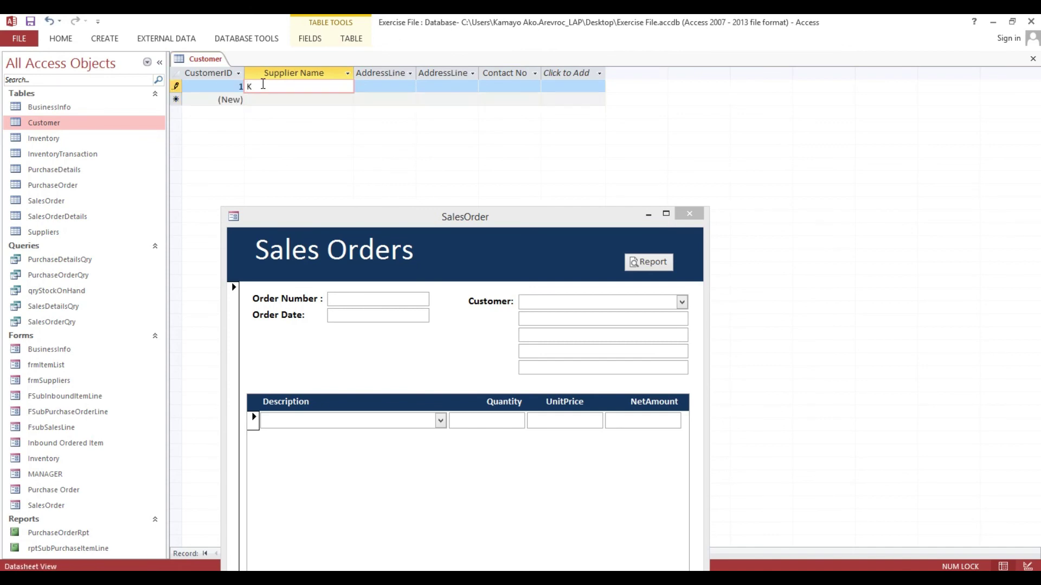
{"action": "type", "text": "ama;yo Ako Tutorials"}
{"action": "key", "text": "Tab"}
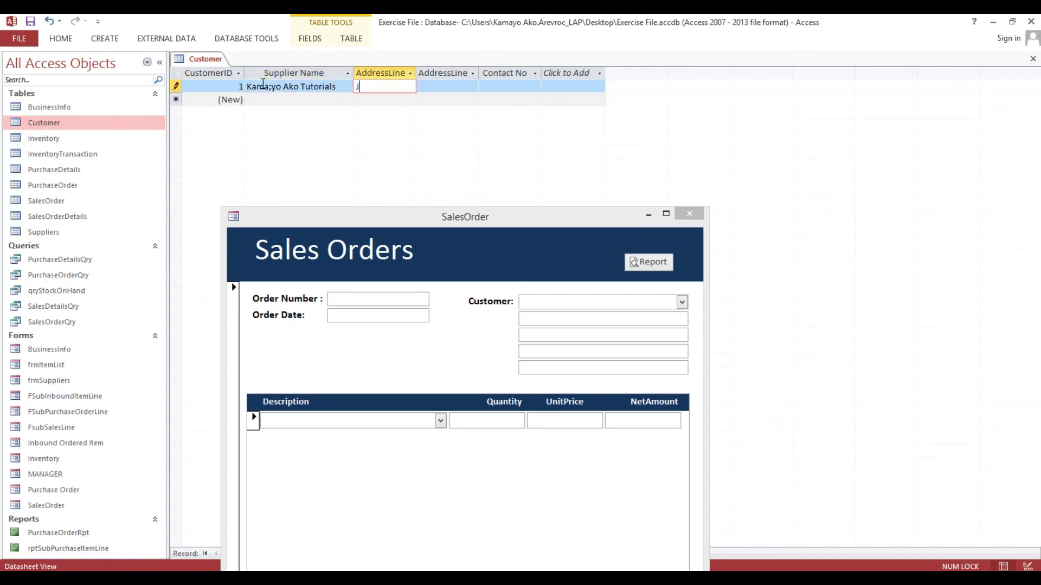
Fill in both address lines and the contact number of the new customer record.
{"action": "type", "text": "Jeddah,"}
{"action": "key", "text": "Caps_Lock"}
{"action": "type", "text": "KSA"}
{"action": "key", "text": "Tab"}
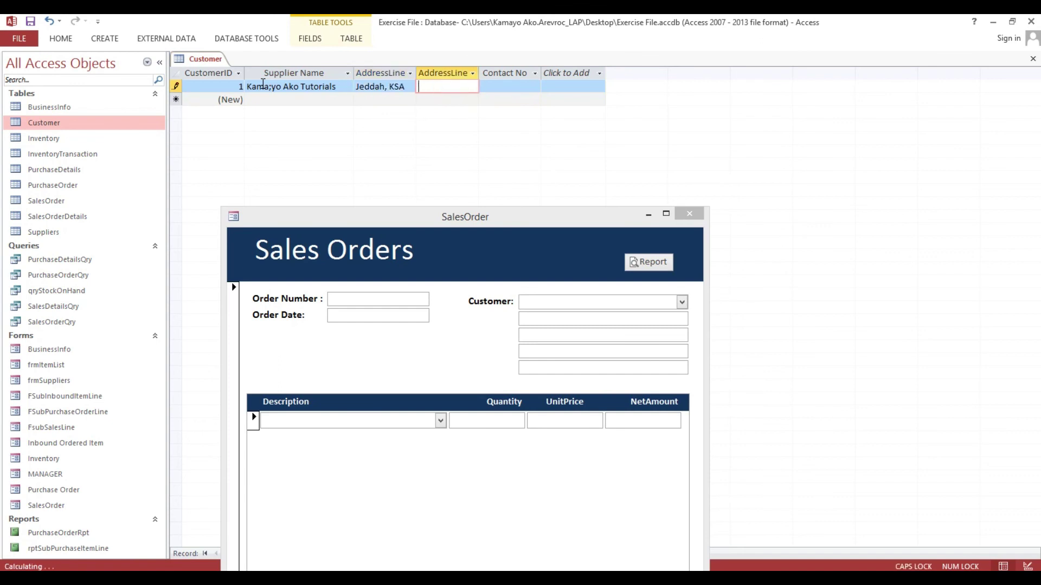
{"action": "type", "text": "A"}
{"action": "key", "text": "Caps_Lock"}
{"action": "type", "text": "ntipolo"}
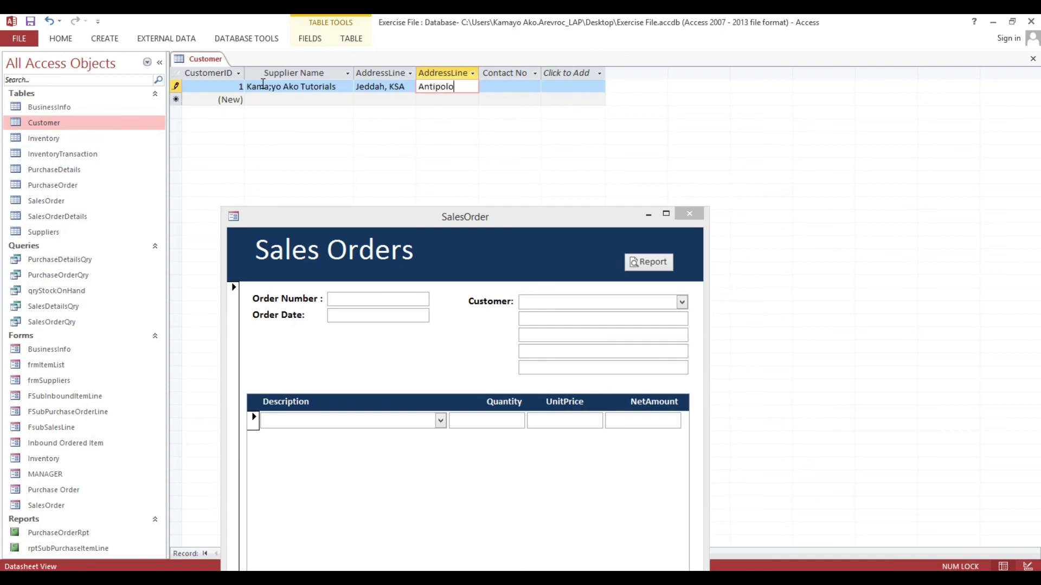
{"action": "type", "text": ",Mariah"}
{"action": "type", "text": "tag"}
{"action": "type", "text": ", Suri"}
{"action": "type", "text": "gao"}
{"action": "type", "text": " del "}
{"action": "type", "text": "Sur"}
{"action": "key", "text": "Tab"}
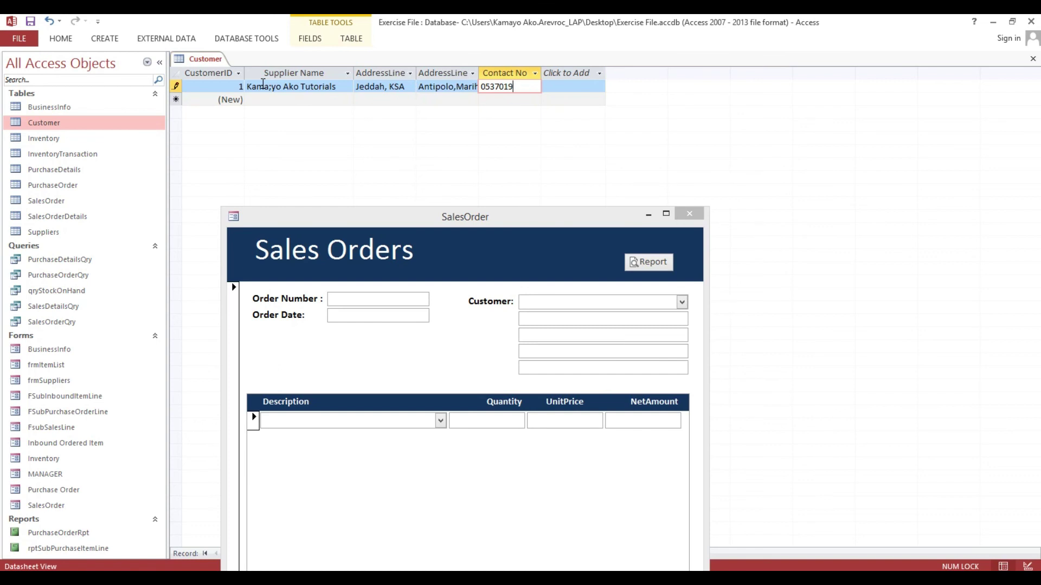
{"action": "key", "text": "Tab"}
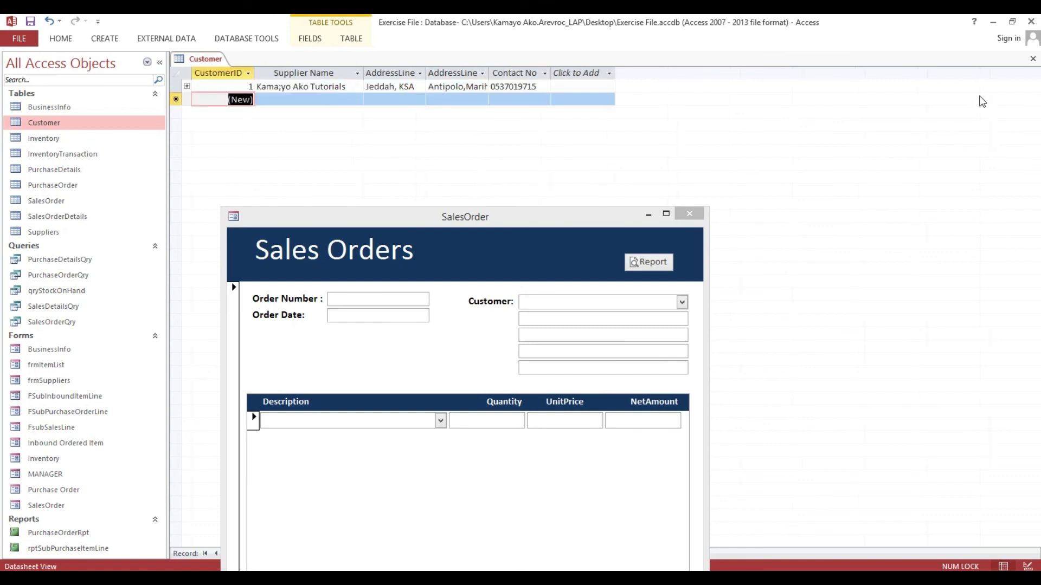
Save and close the SalesOrder form, close the Customer table, and reopen the SalesOrder form.
{"action": "left_click", "coordinate": [689, 214]}
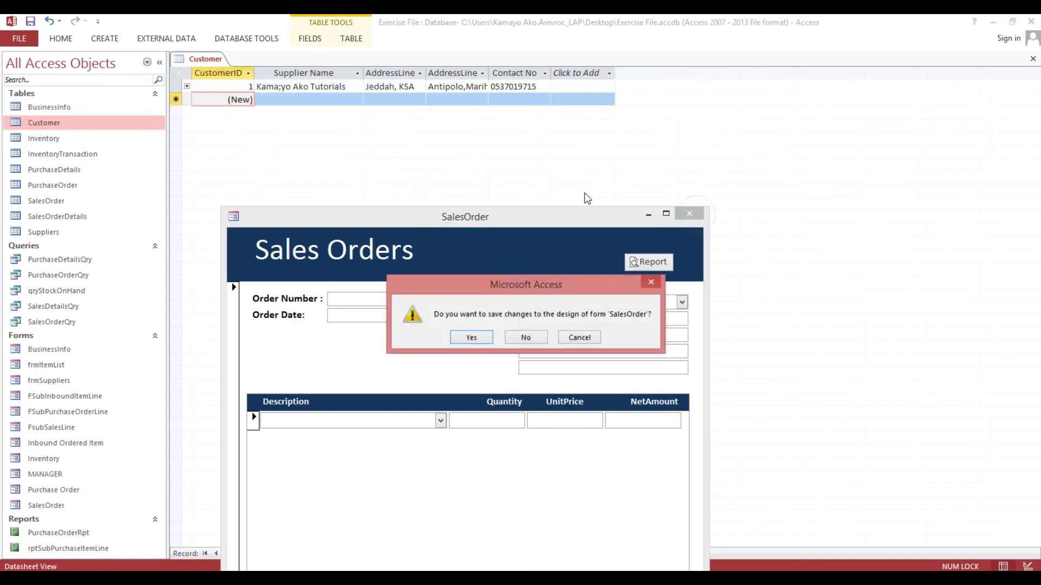
{"action": "left_click", "coordinate": [471, 337]}
{"action": "left_click", "coordinate": [1033, 59]}
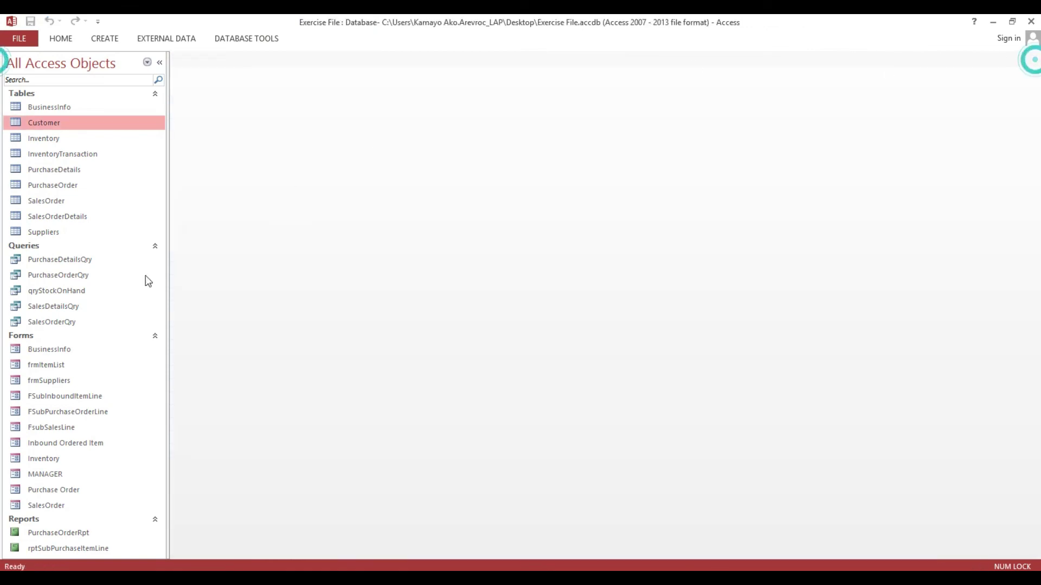
{"action": "double_click", "coordinate": [43, 505]}
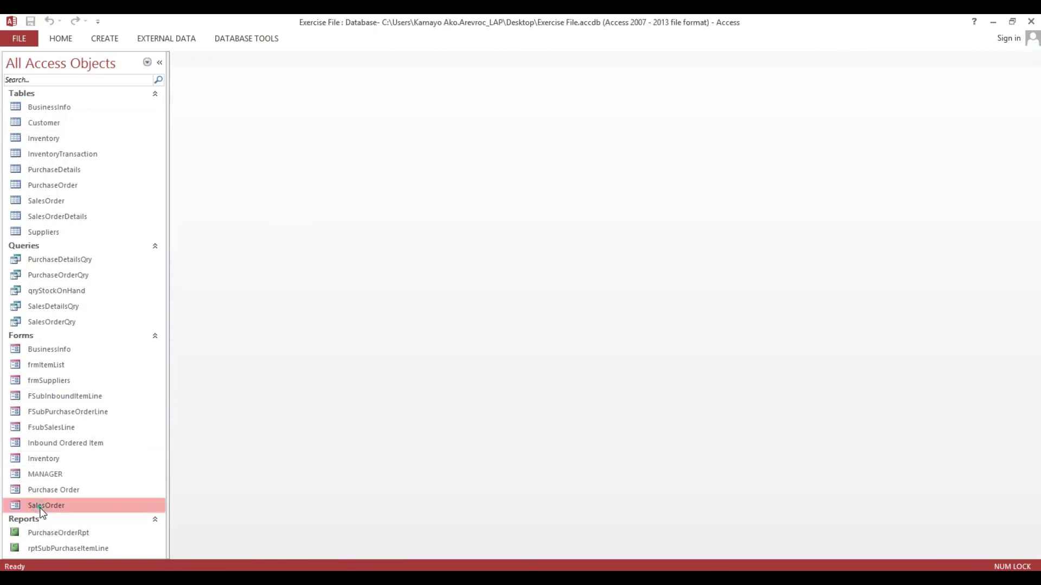